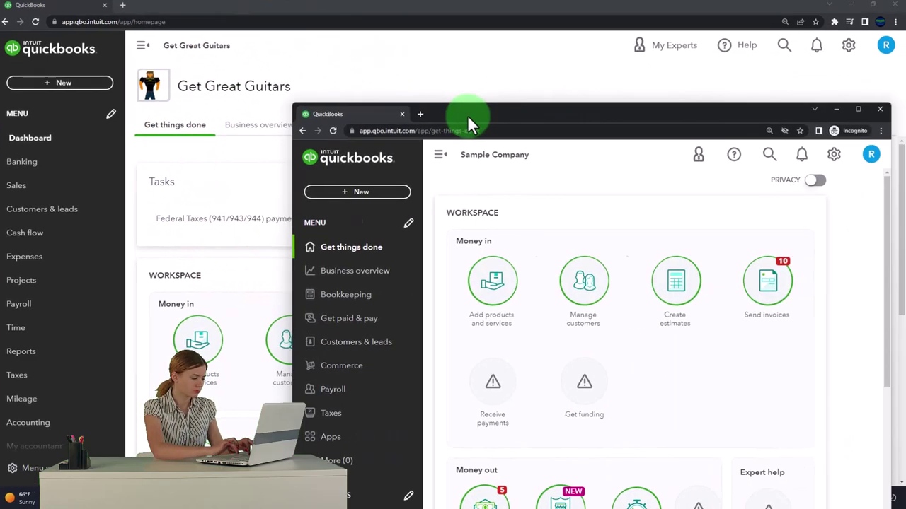
left_click_drag(467, 114, 375, 123)
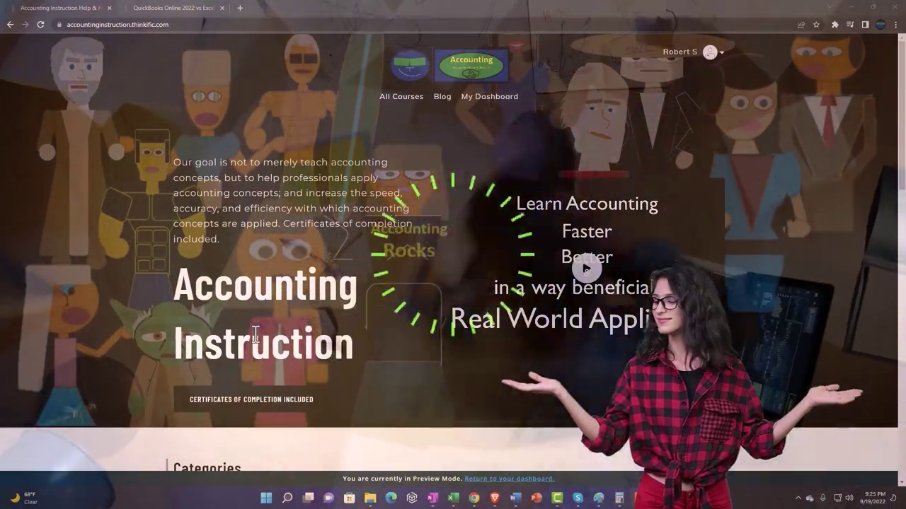
- Browse the course categories on the Accounting Instruction site, then view the lesson list of the QuickBooks Online 2022 vs Excel course
scroll(126, 394, "down", 1)
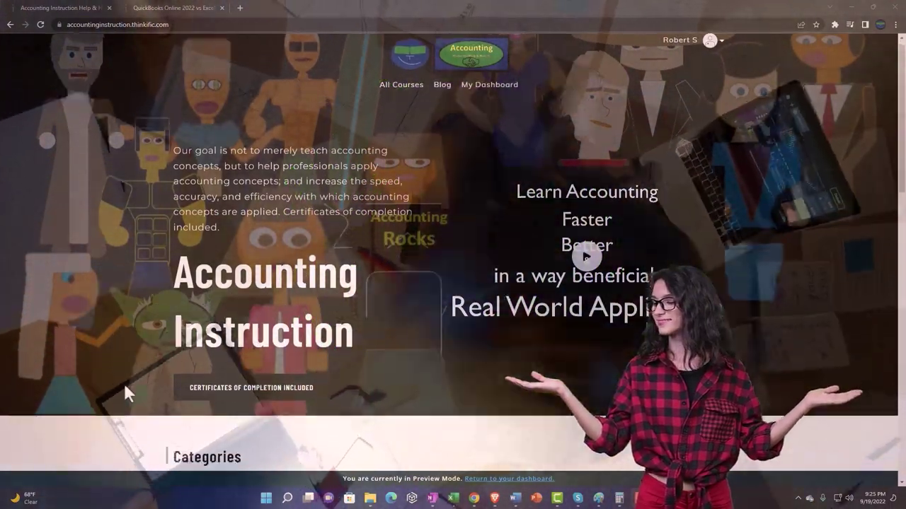
scroll(124, 385, "down", 6)
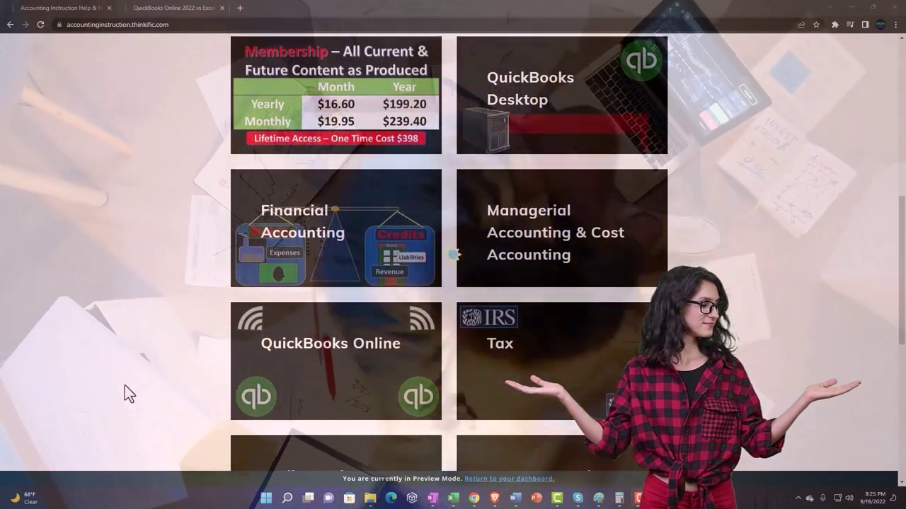
scroll(124, 385, "down", 5)
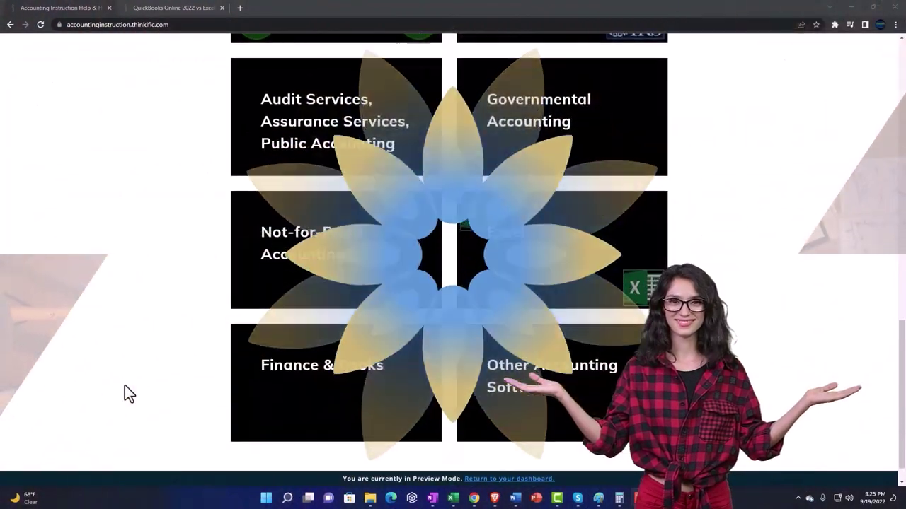
scroll(124, 385, "down", 1)
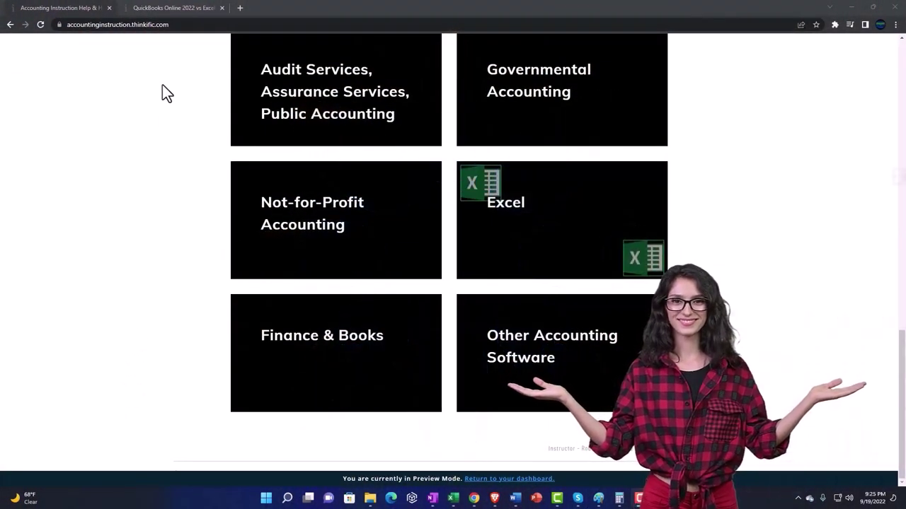
left_click(162, 9)
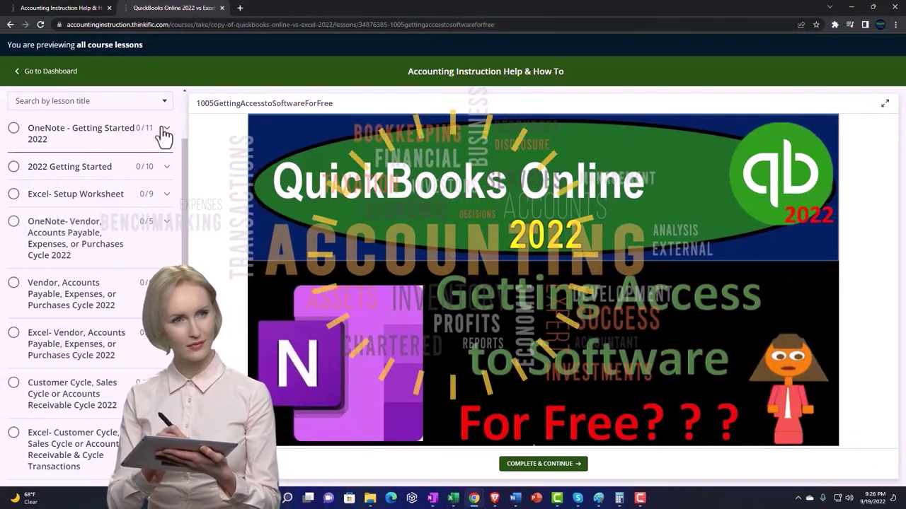
left_click(165, 133)
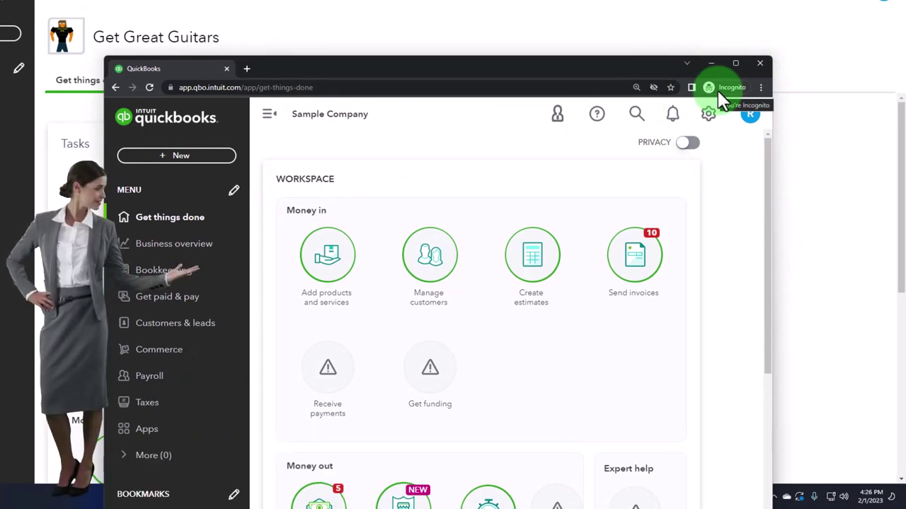
- Look up the New Incognito window option and the Sample Company's Switch to Accountant view option, then put the incognito window away
left_click(761, 87)
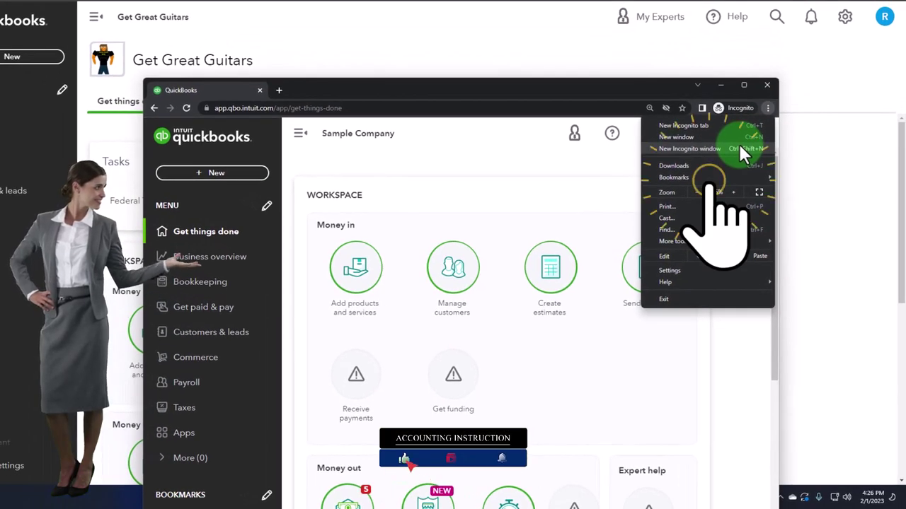
left_click(382, 157)
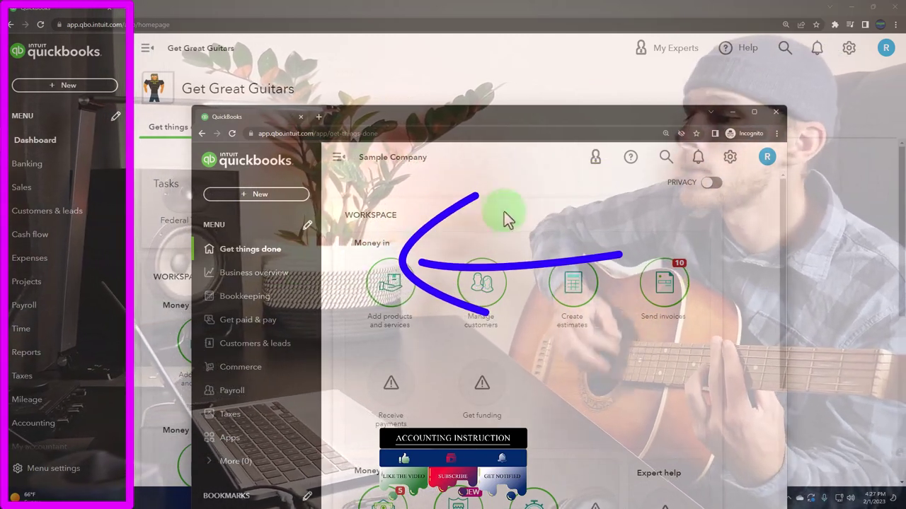
left_click(728, 160)
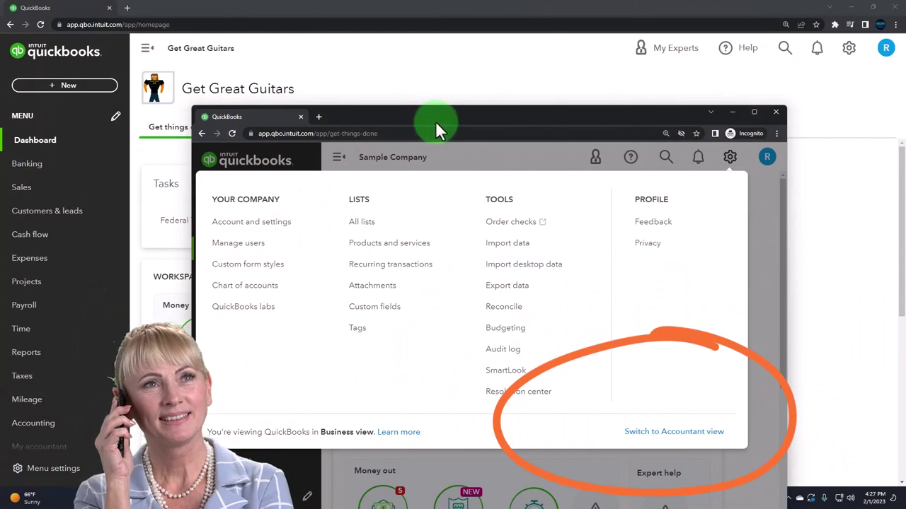
left_click_drag(435, 121, 904, 9)
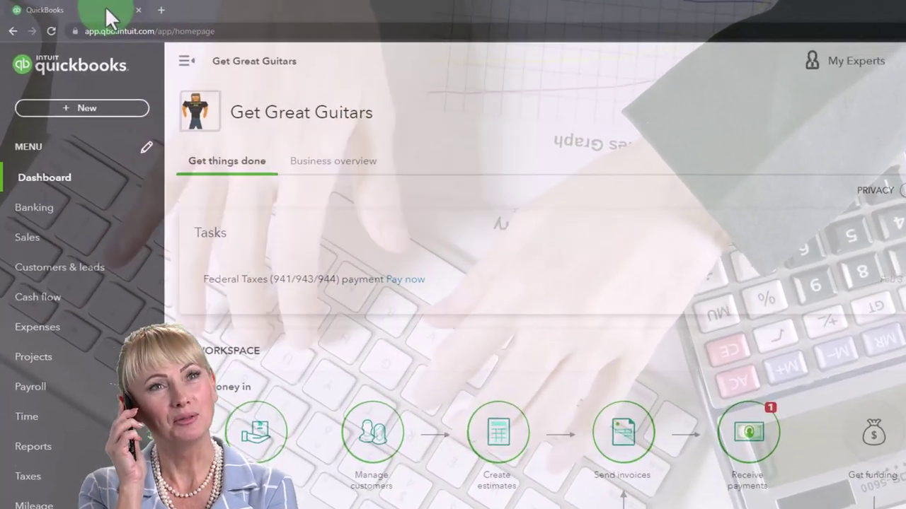
- Duplicate the Get Great Guitars browser tab twice so that three QuickBooks tabs are open
right_click(110, 7)
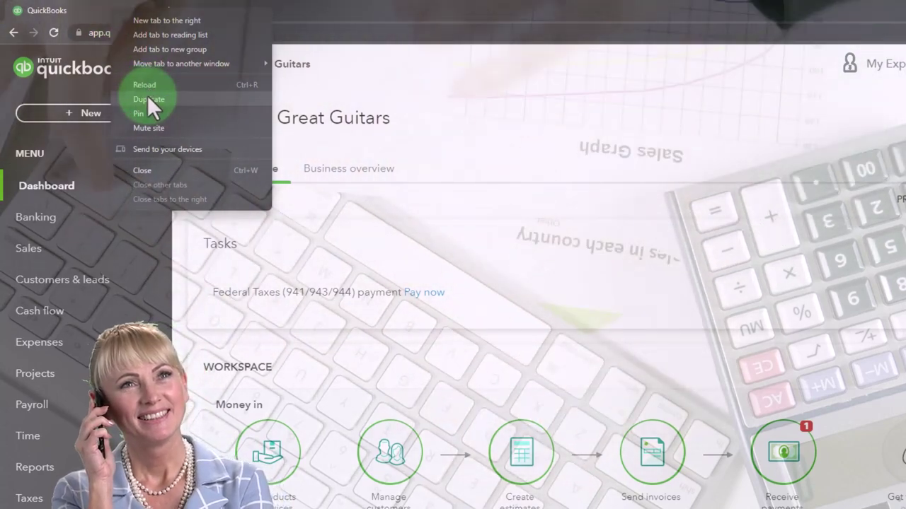
left_click(147, 95)
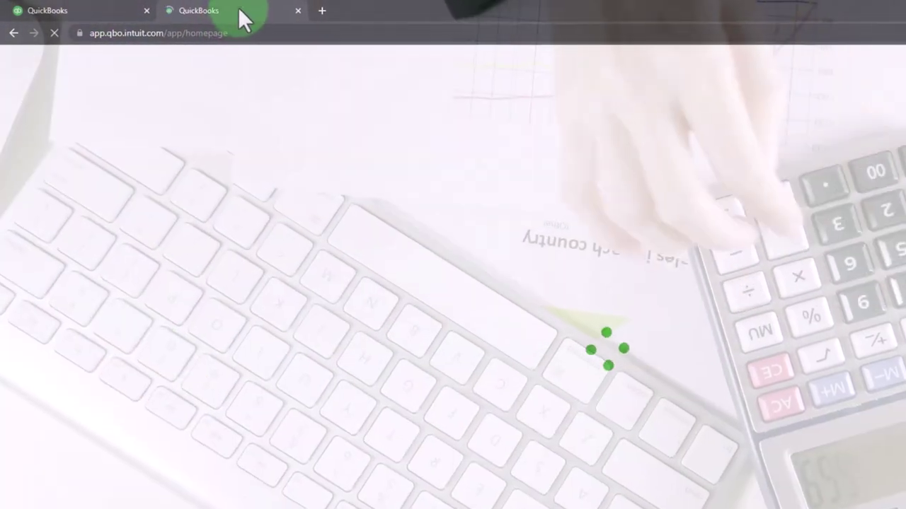
right_click(236, 9)
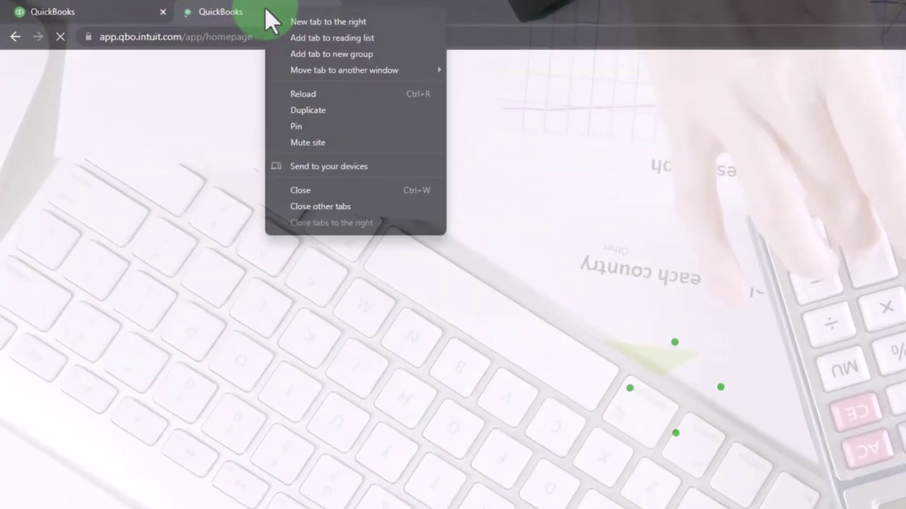
left_click(306, 111)
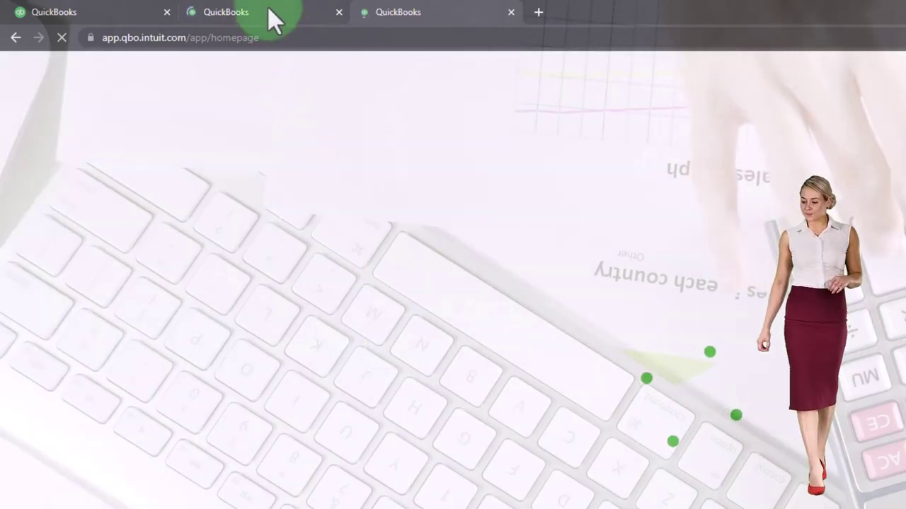
- Open the Balance Sheet report for Get Great Guitars in the second browser tab
left_click(271, 16)
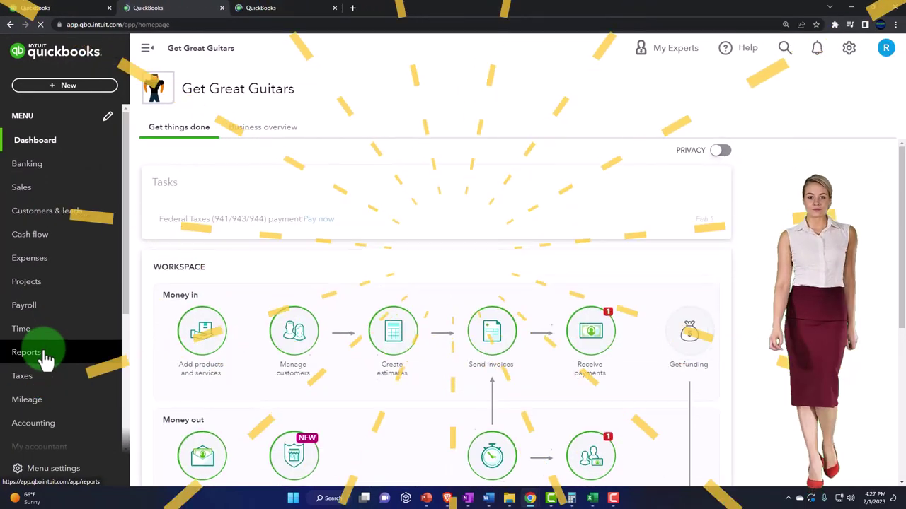
left_click(44, 359)
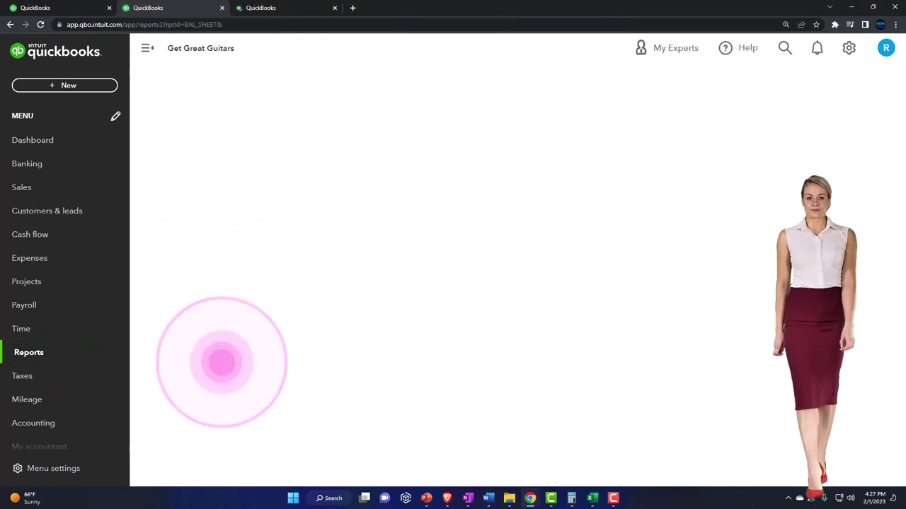
- Check where the Reports page is found under Business overview in the Sample Company window, then return to Get Great Guitars
left_click_drag(687, 228, 364, 6)
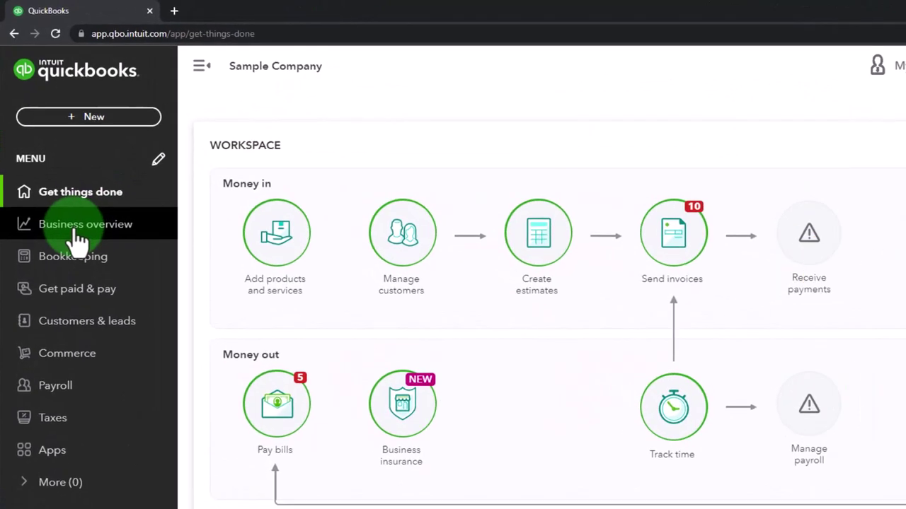
left_click(77, 237)
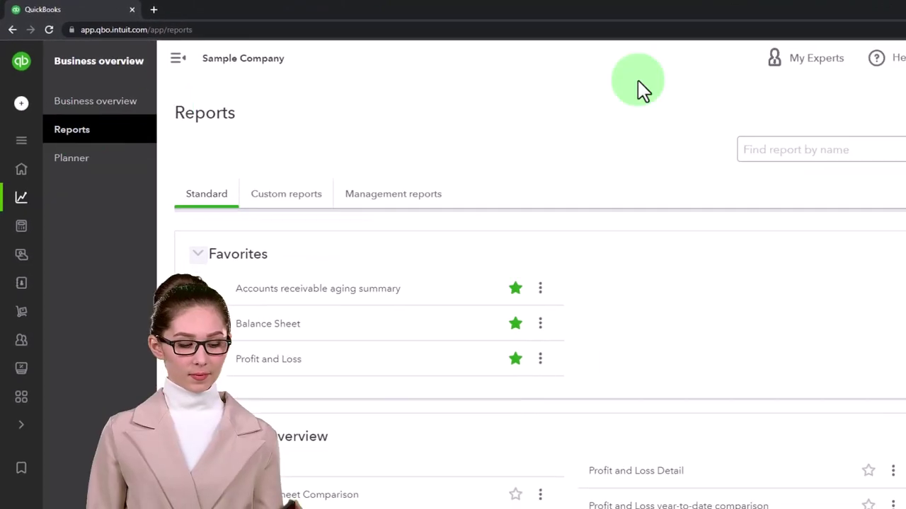
left_click(857, 9)
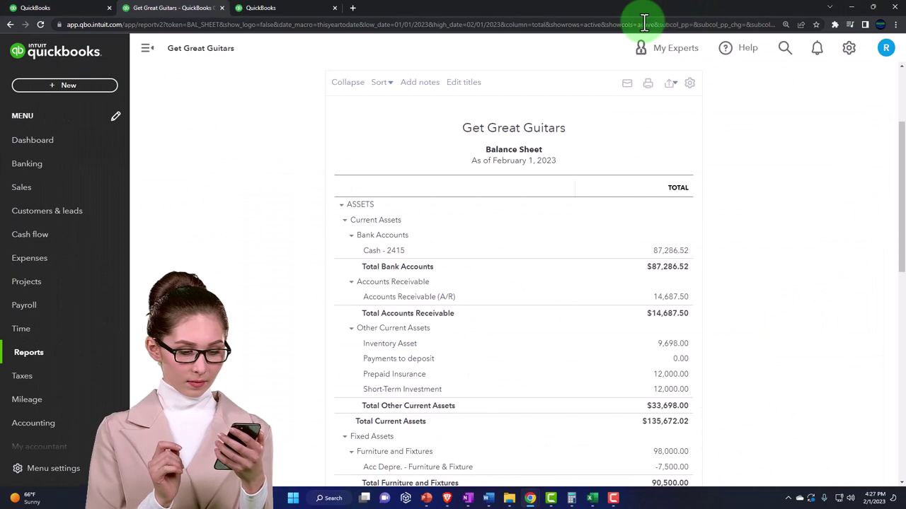
- Open the Profit and Loss report for Get Great Guitars in the third browser tab
left_click(282, 14)
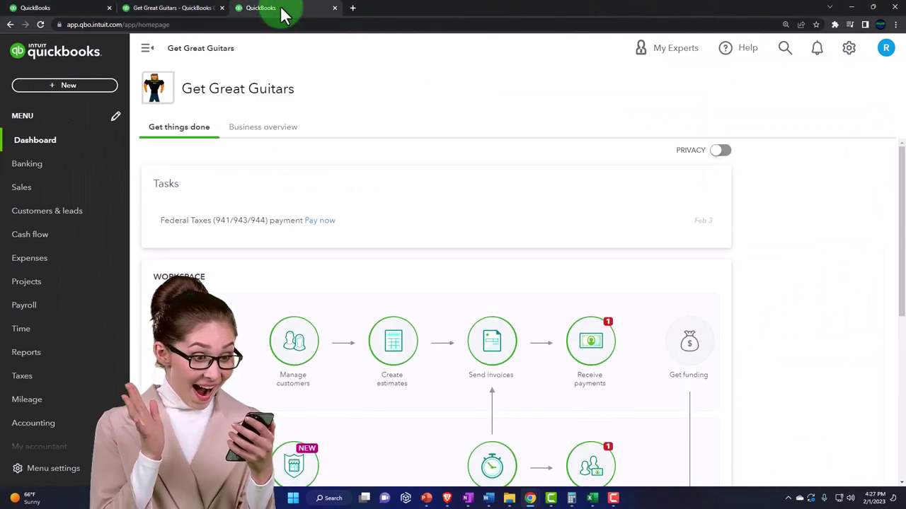
left_click(49, 357)
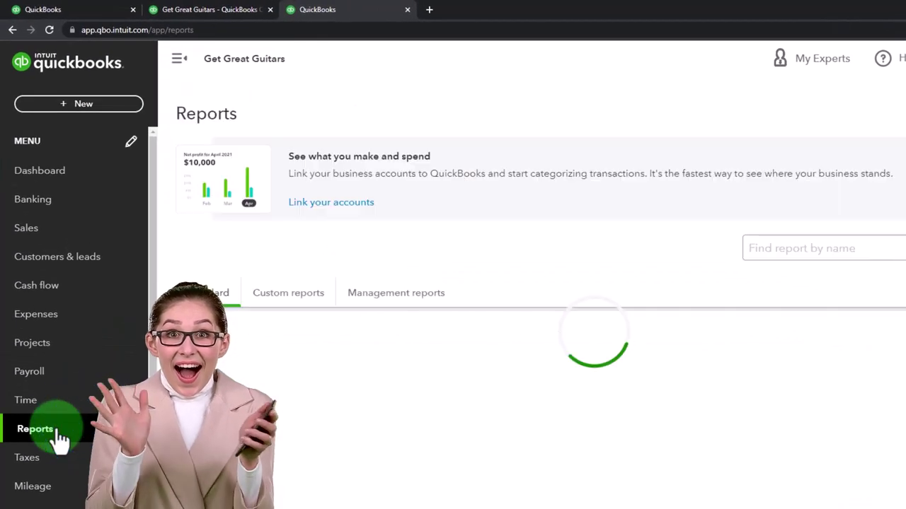
left_click(297, 406)
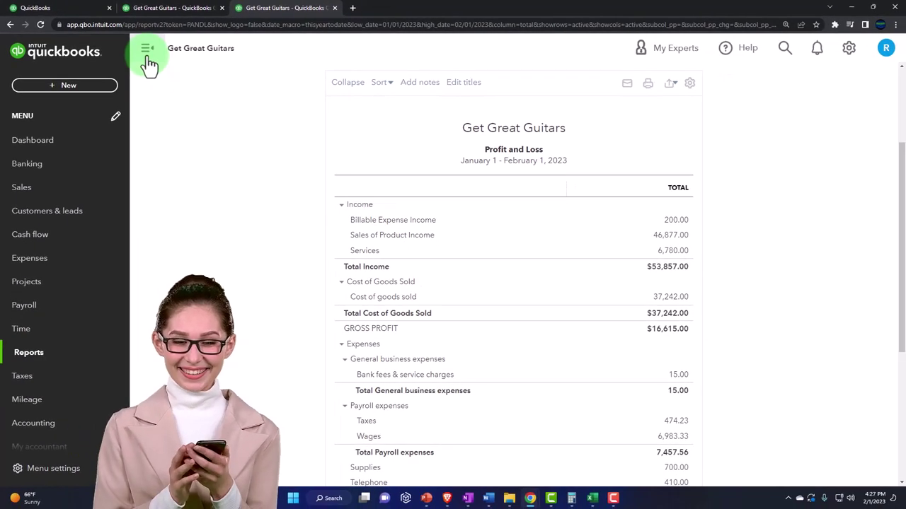
- Hide the navigation menu and set the Profit and Loss report period to 01/01/2023 through 02/28/2023
left_click(147, 49)
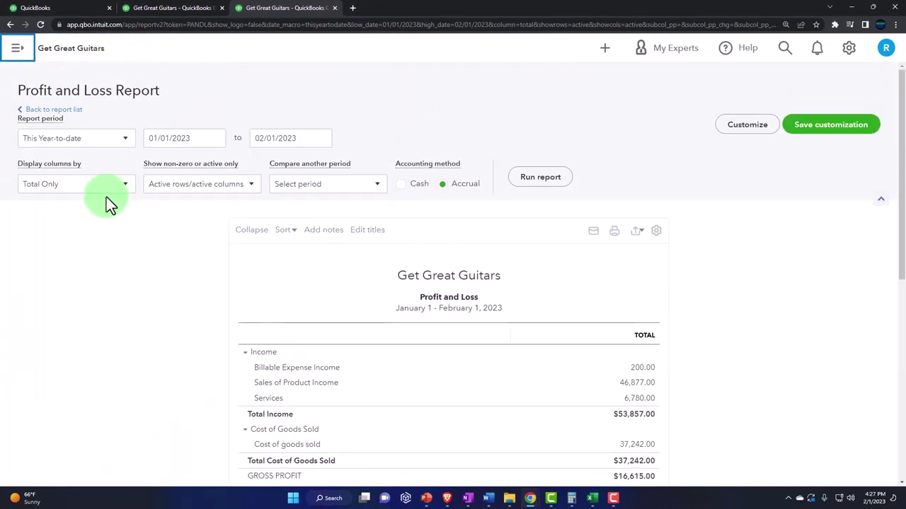
left_click_drag(189, 143, 134, 133)
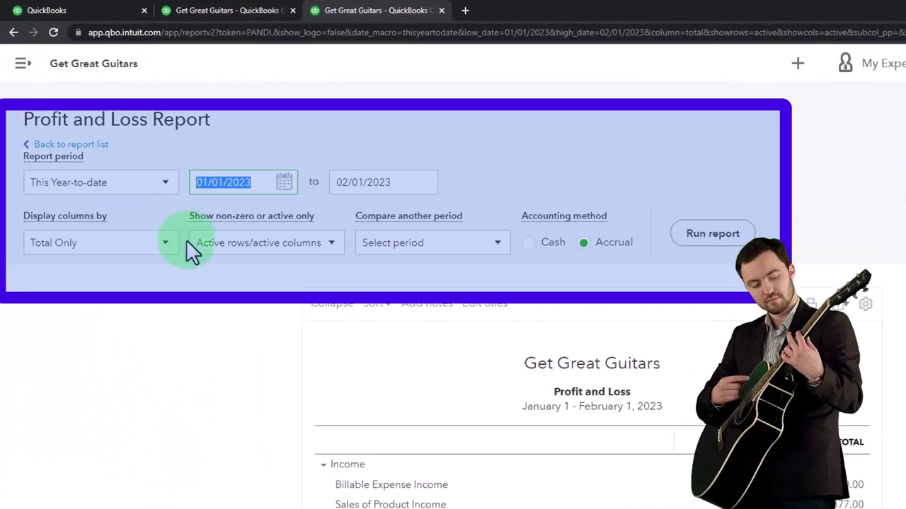
type("010123")
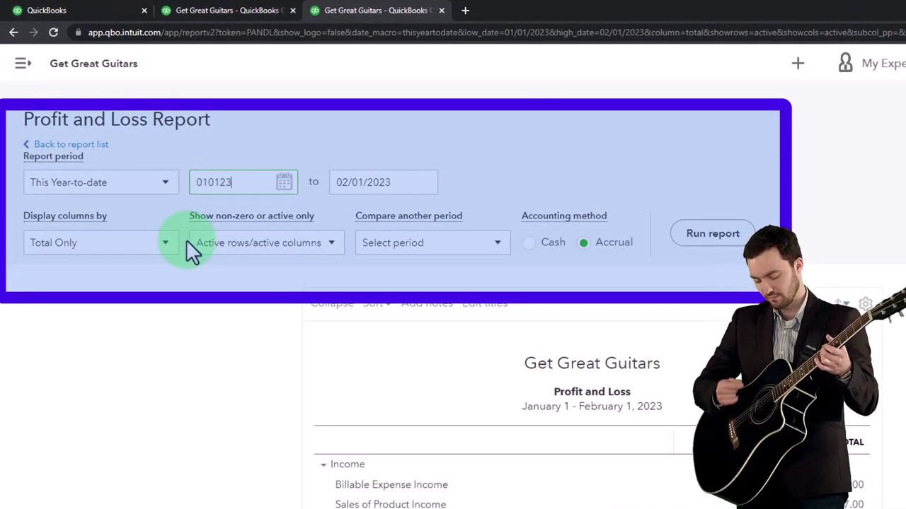
key("Tab")
type("0")
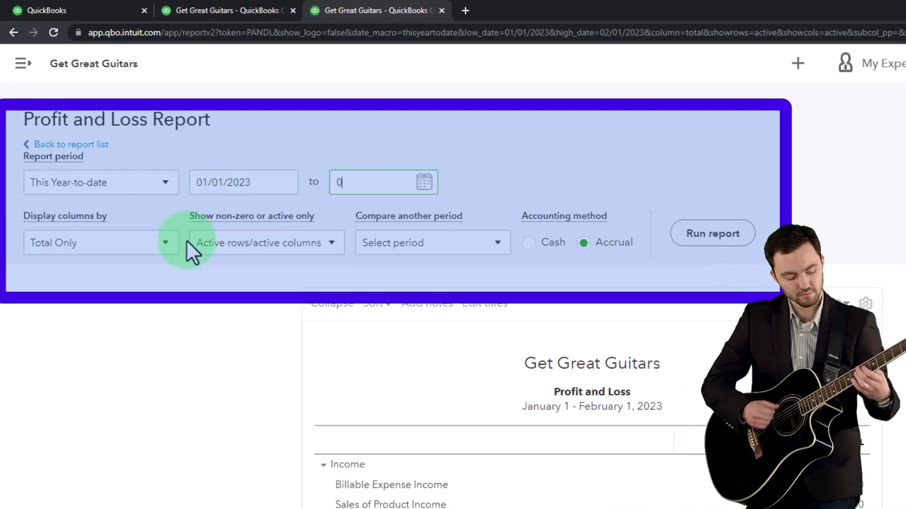
type("2/28/2023")
key("Tab")
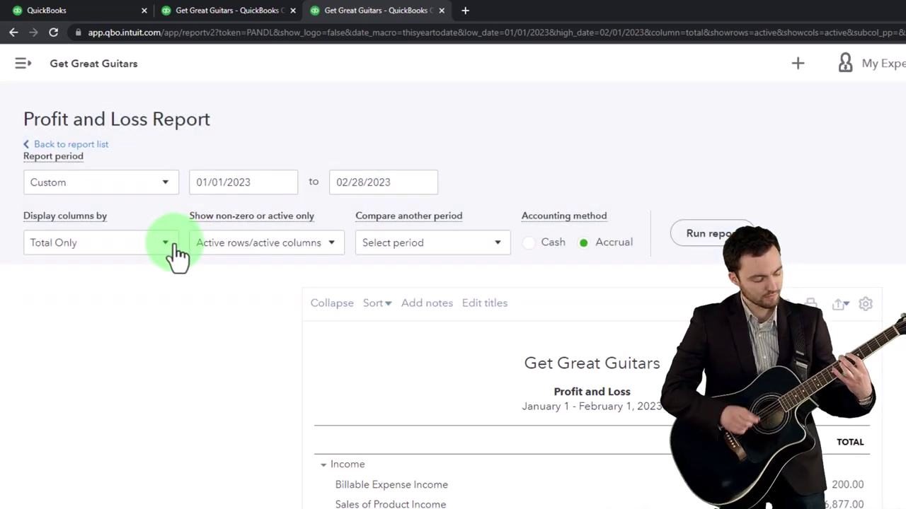
- Display the Profit and Loss columns by Months, run the report, and enlarge the page to 175%
left_click(169, 245)
left_click(121, 340)
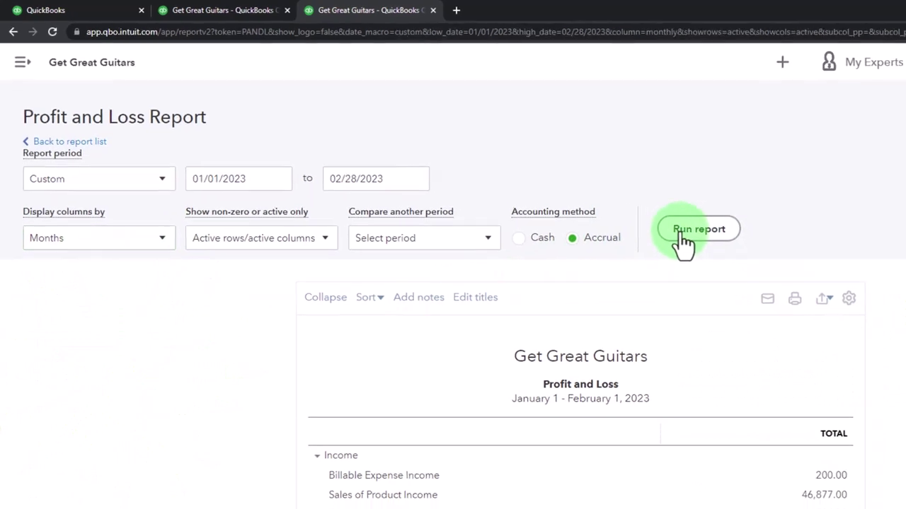
left_click(684, 244)
scroll(558, 196, "down", 3)
key("ctrl+plus")
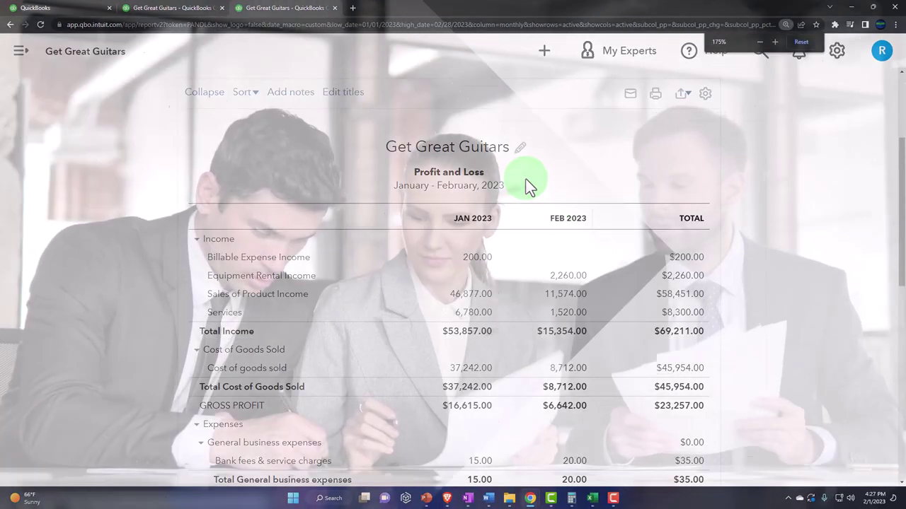
key("ctrl+plus")
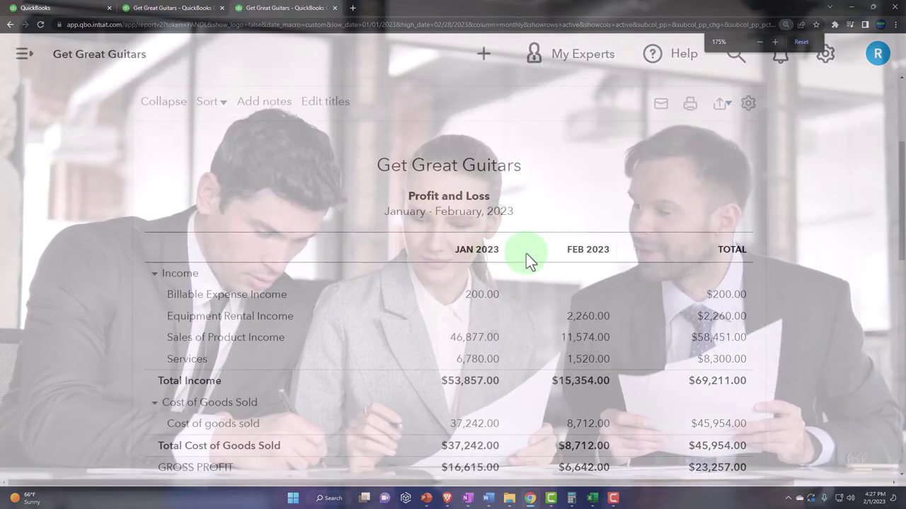
- Set the Balance Sheet report period to 01/01/2023 through 02/28/2023 in the second browser tab
left_click(187, 9)
left_click(209, 60)
scroll(170, 205, "up", 3)
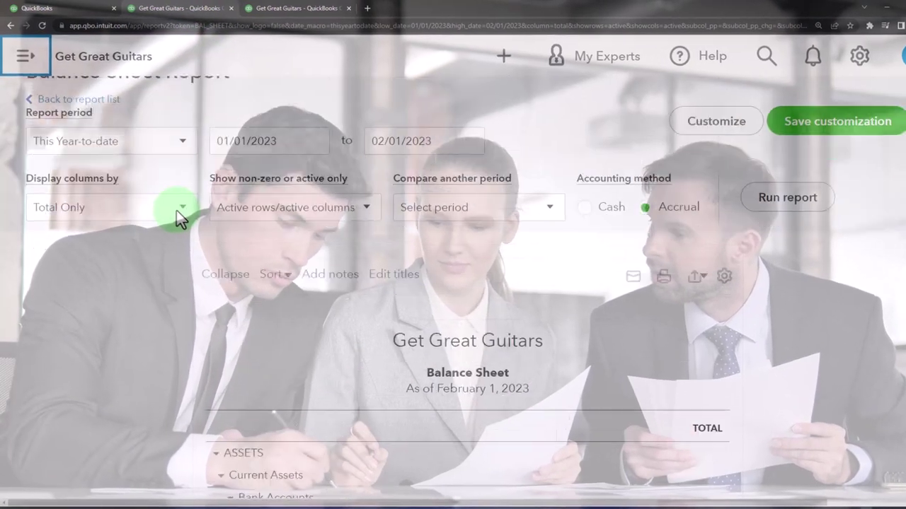
left_click(256, 162)
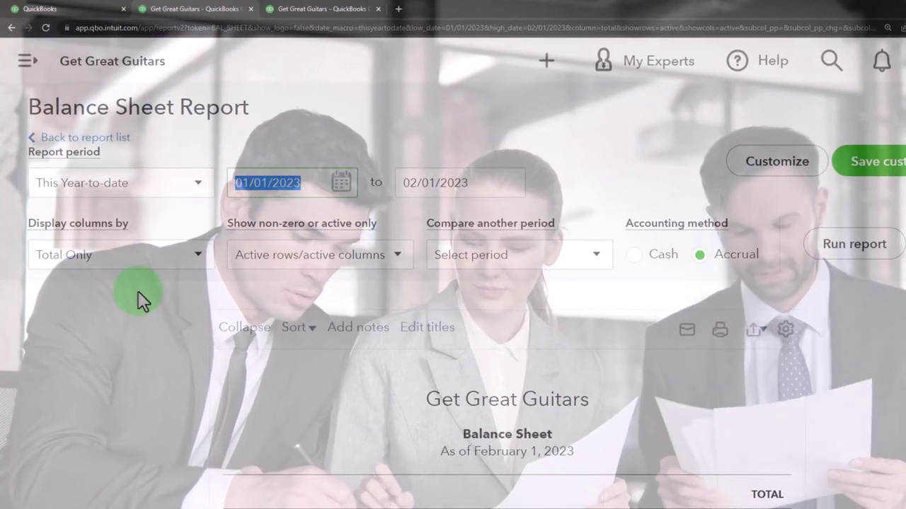
type("010123")
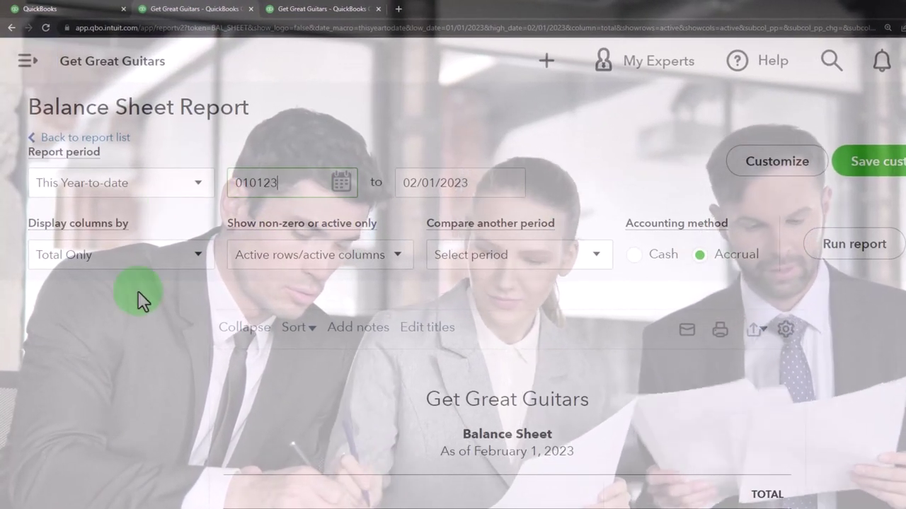
key("Tab")
type("022823")
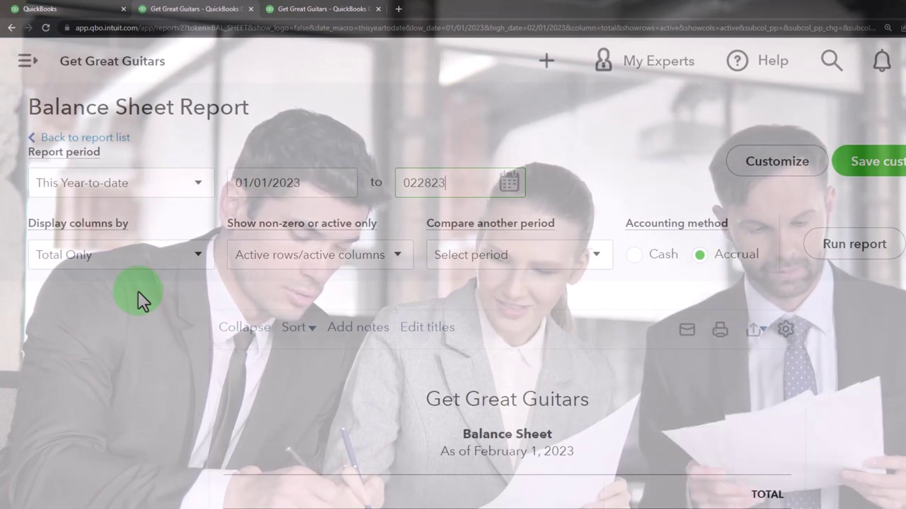
key("Tab")
- Display the Balance Sheet columns by Months and run the report
left_click(204, 256)
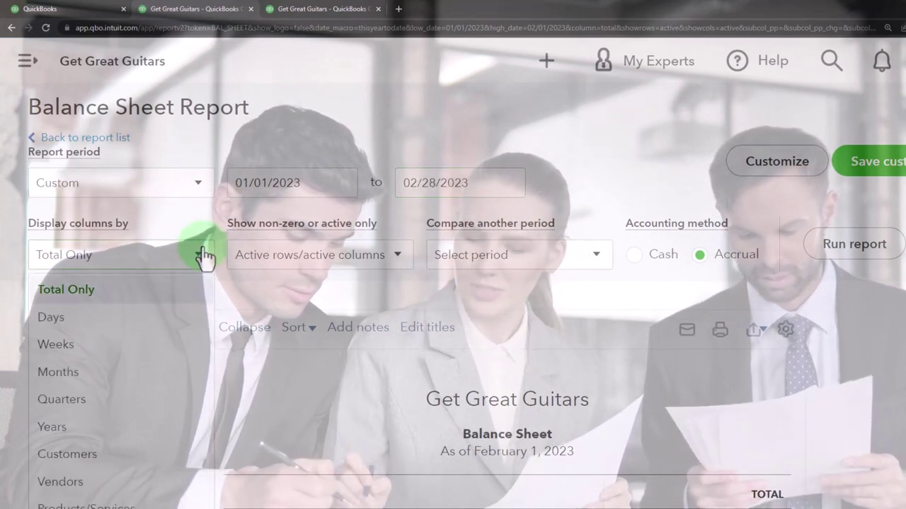
left_click(146, 376)
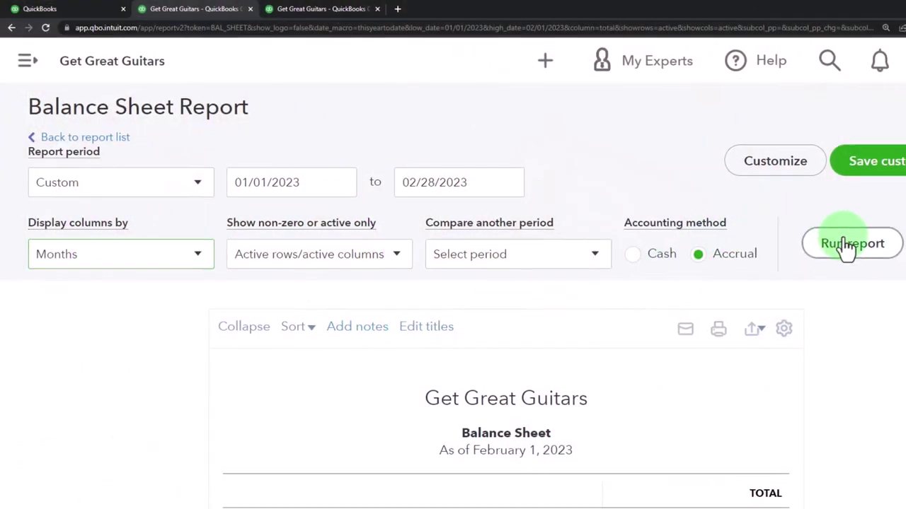
left_click(846, 245)
scroll(782, 227, "down", 3)
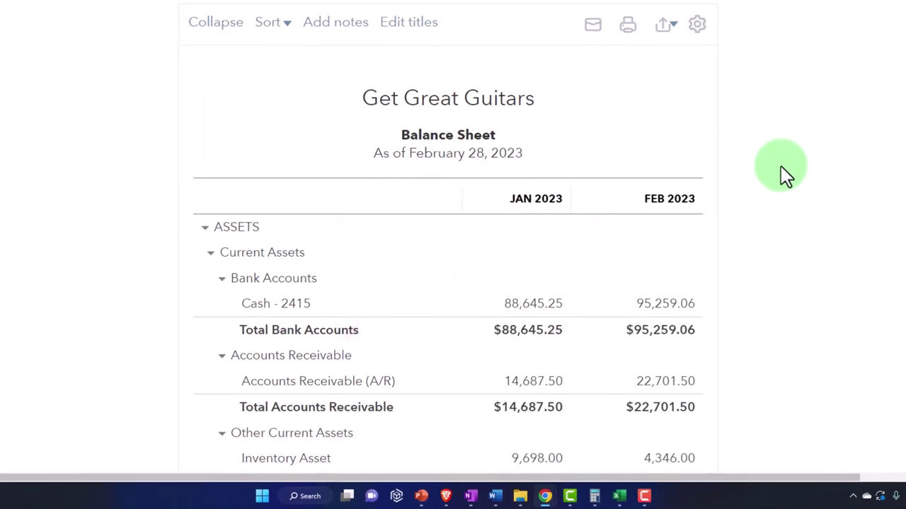
scroll(780, 166, "down", 6)
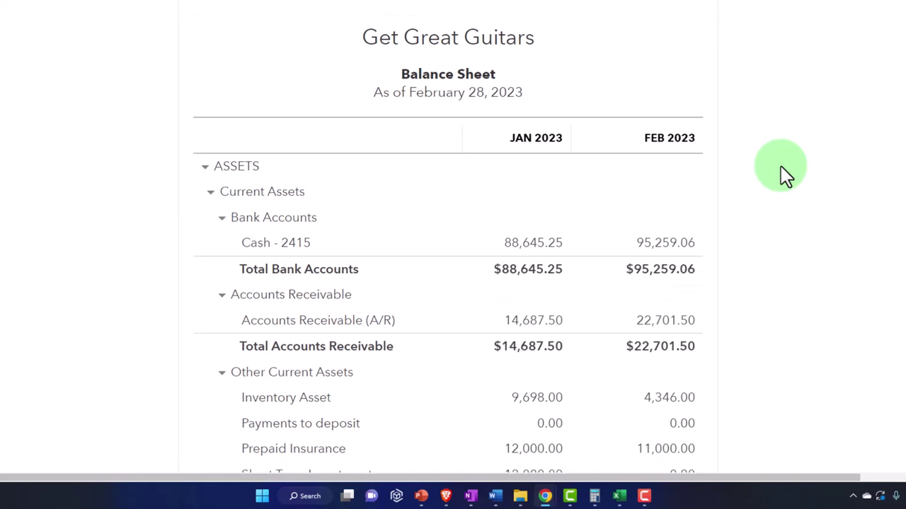
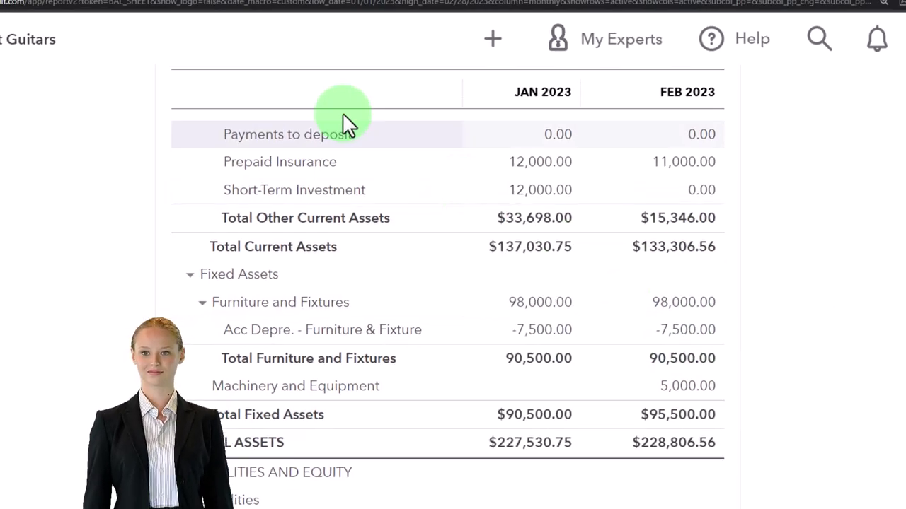
- Reduce the first browser tab's page zoom to 125% and open the Chart of Accounts for Get Great Guitars
left_click(71, 9)
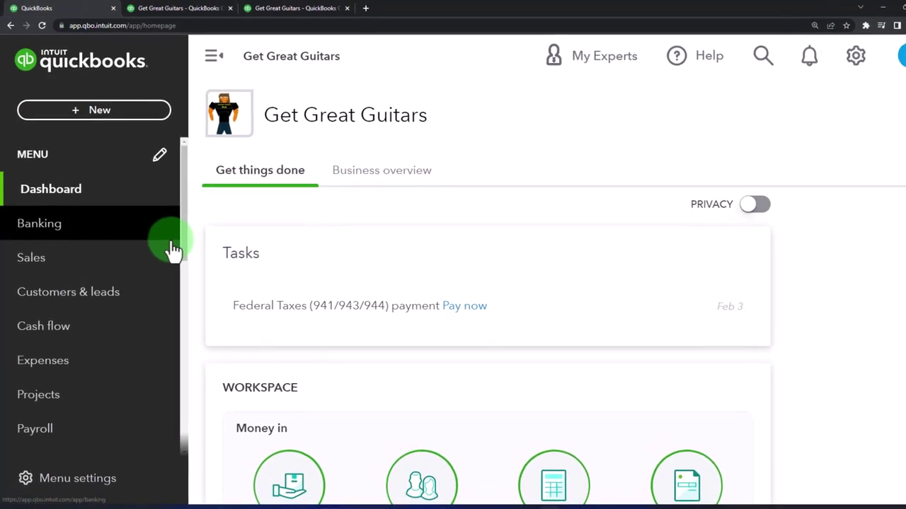
key("ctrl+minus")
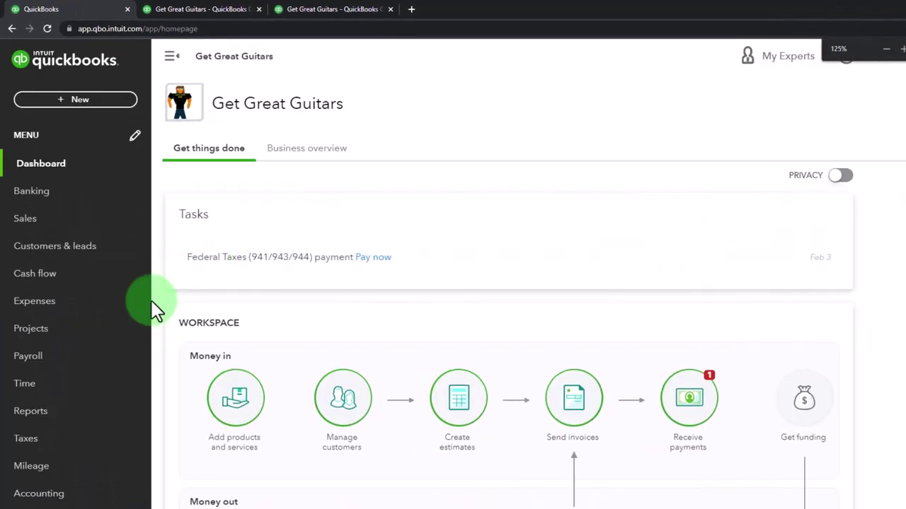
scroll(120, 322, "down", 2)
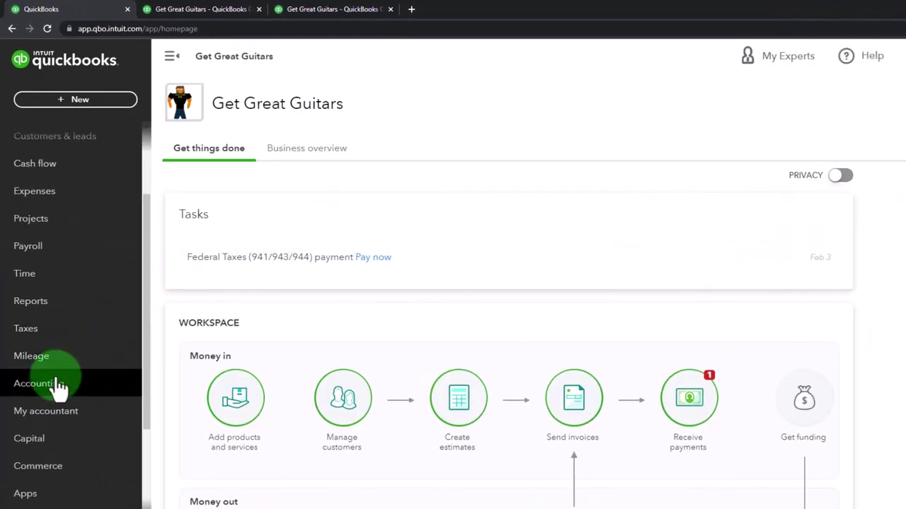
left_click(49, 393)
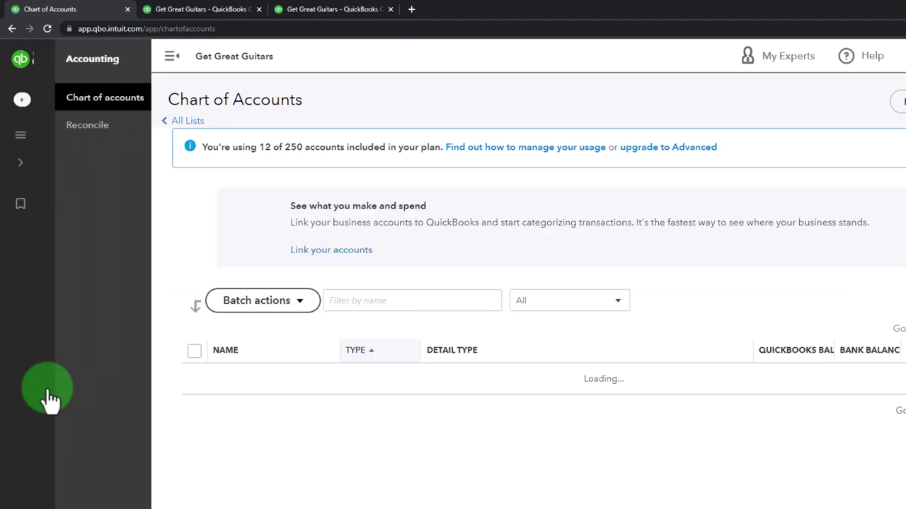
left_click(77, 112)
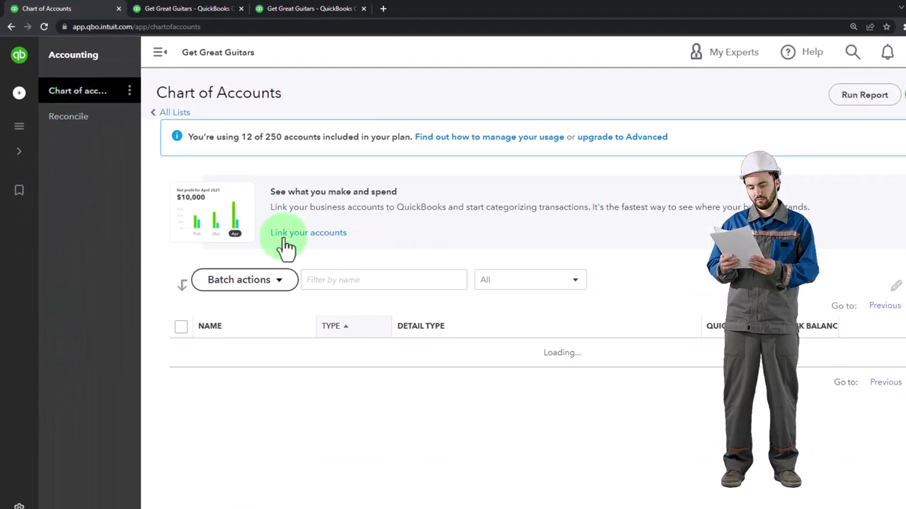
- Check where the Chart of Accounts is found under Bookkeeping in the Sample Company window, then return to Get Great Guitars
mouse_move(539, 505)
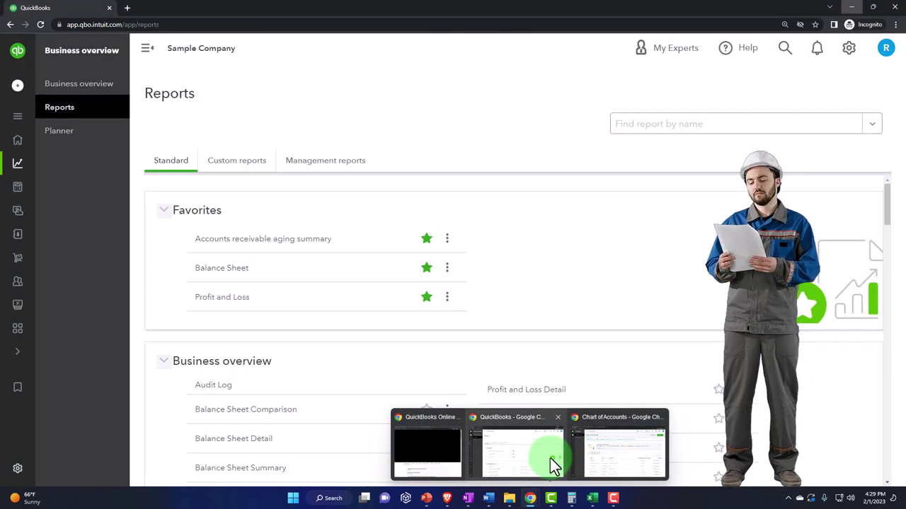
left_click(550, 458)
mouse_move(31, 269)
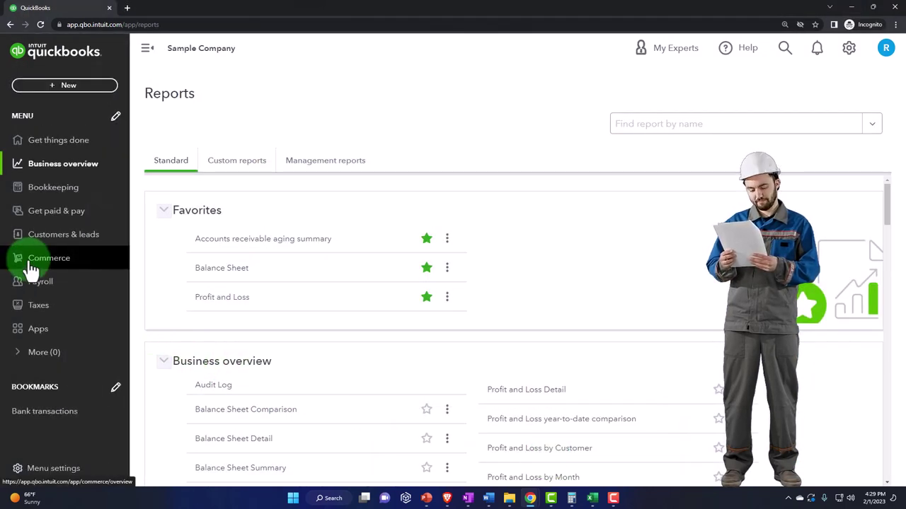
left_click(32, 189)
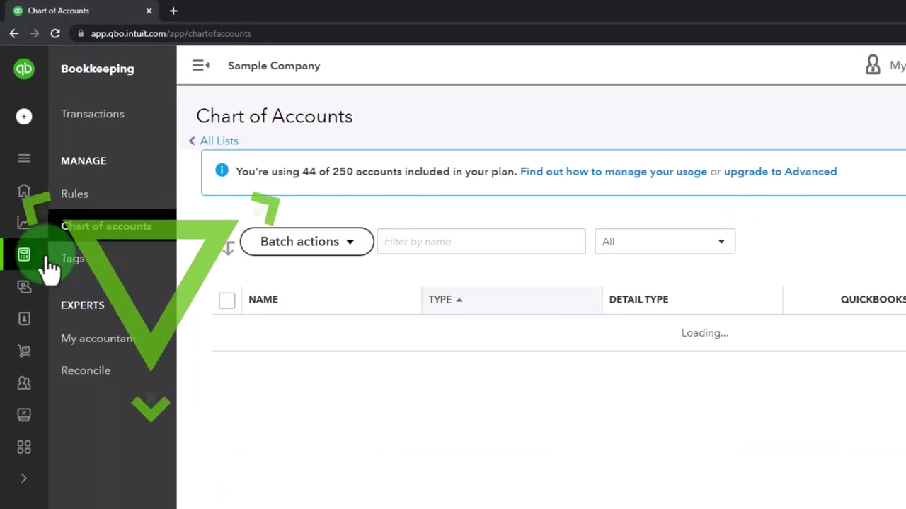
left_click(83, 228)
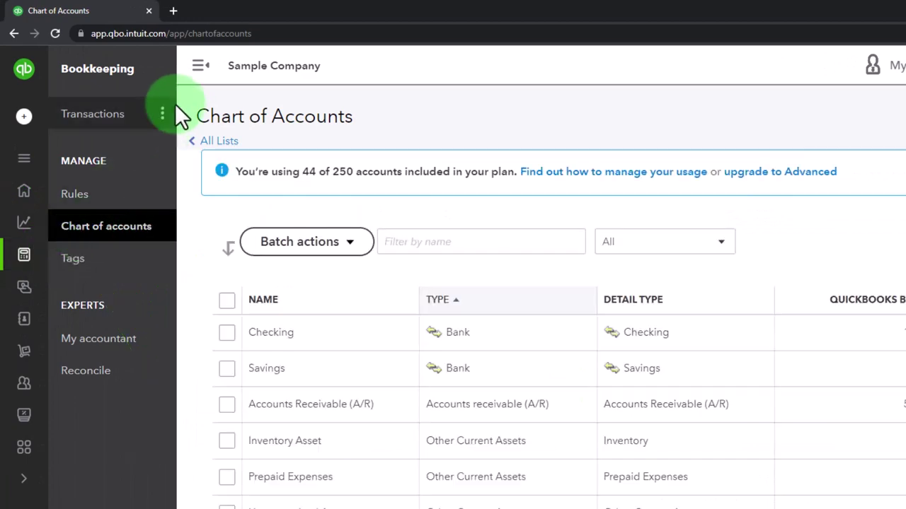
left_click(201, 71)
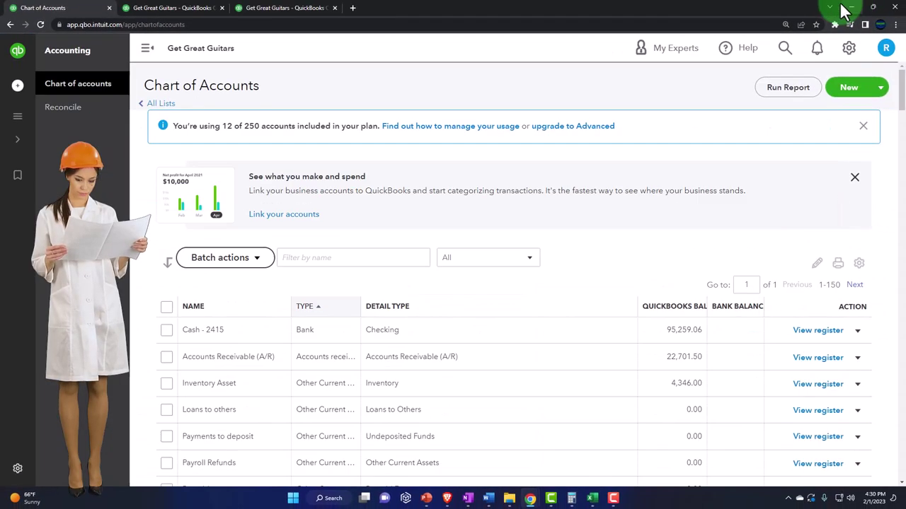
- Hide the navigation menu and look through the Get Great Guitars Chart of Accounts from the assets to the expense accounts
left_click(147, 52)
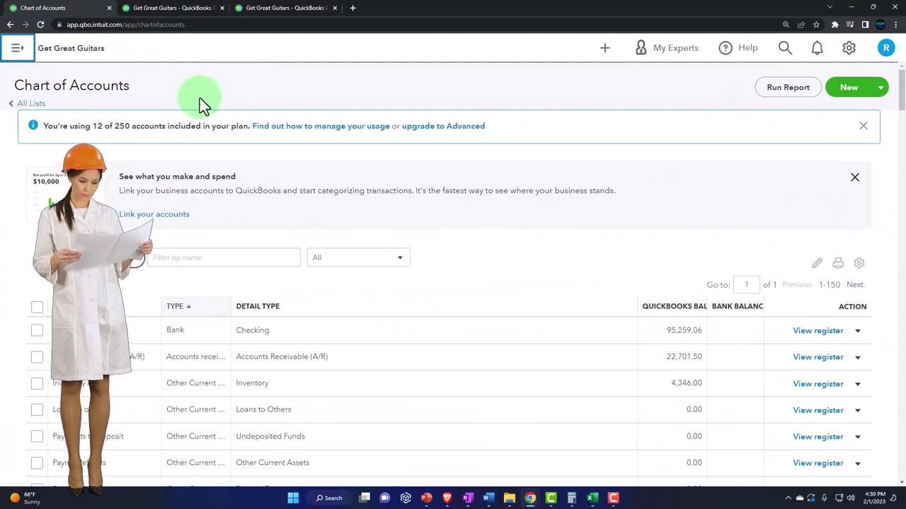
scroll(416, 329, "down", 5)
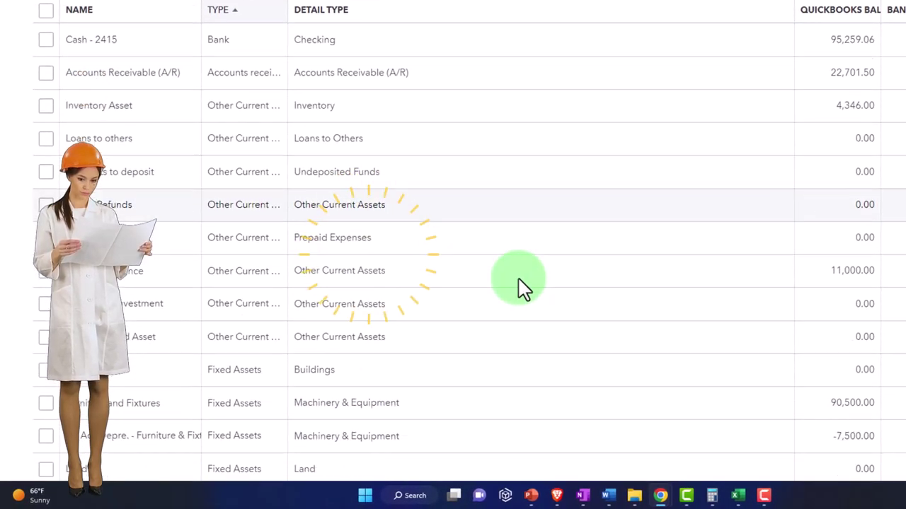
scroll(523, 286, "down", 10)
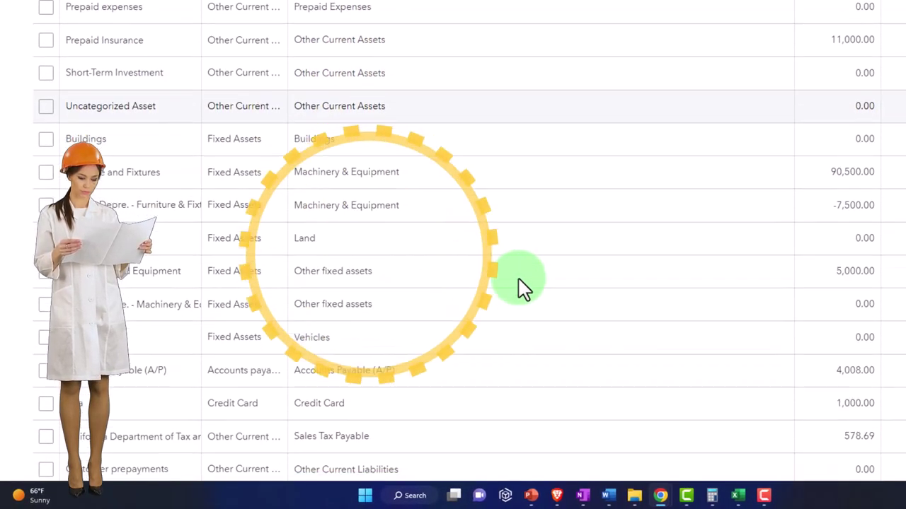
scroll(522, 287, "down", 15)
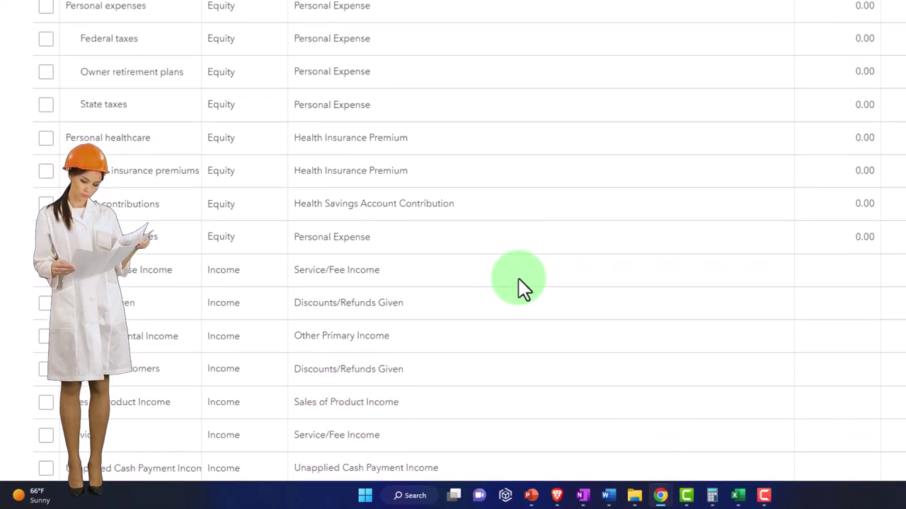
scroll(522, 287, "down", 4)
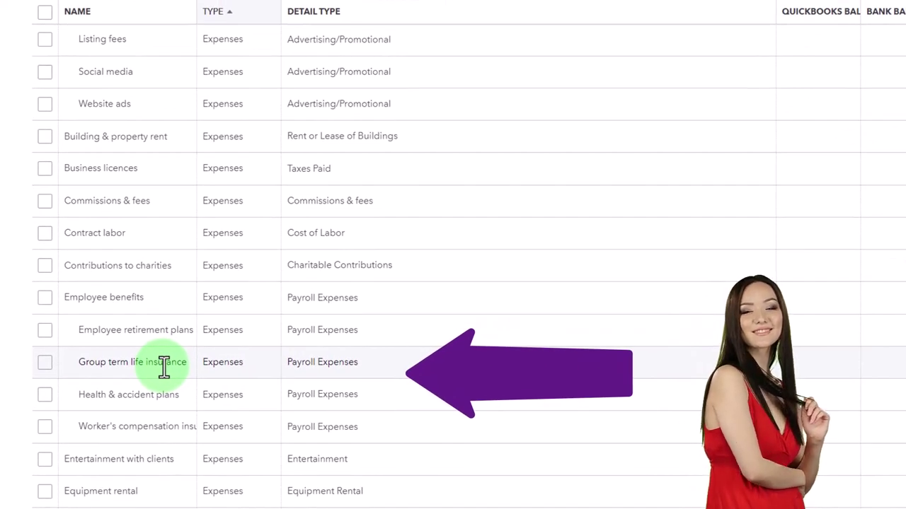
left_click(163, 366)
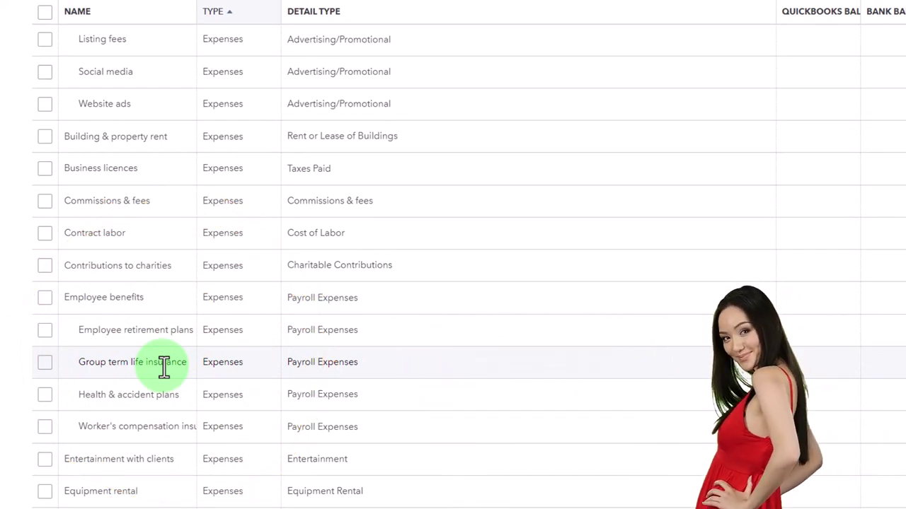
- Go back to the fixed asset accounts in the Chart of Accounts and enlarge the page to 150%
scroll(164, 366, "up", 15)
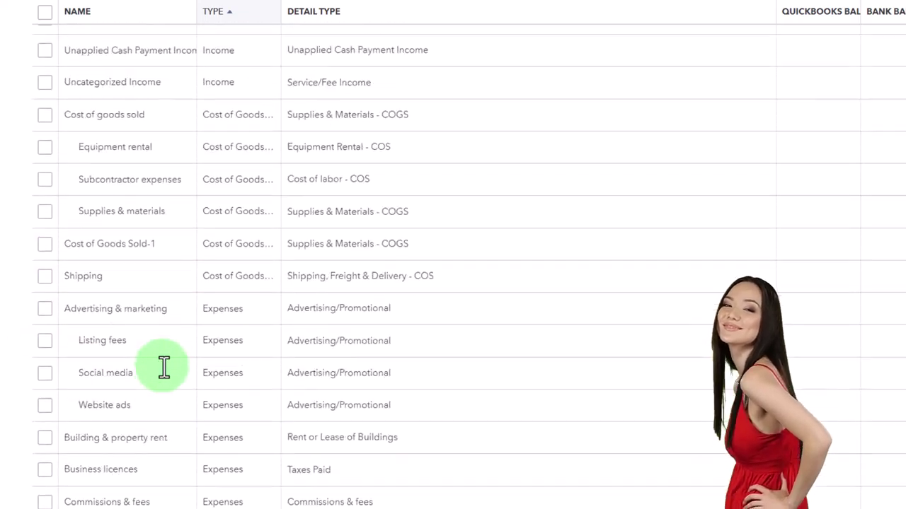
scroll(140, 364, "up", 10)
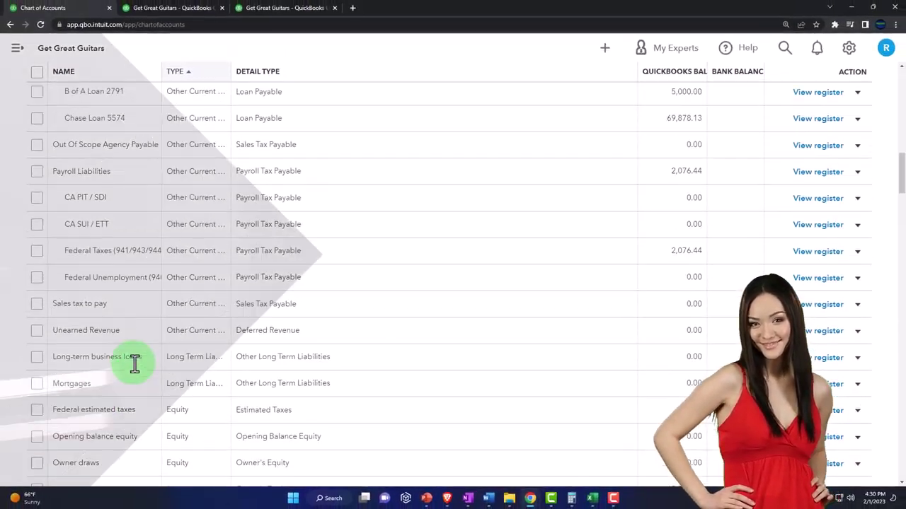
scroll(134, 363, "up", 3)
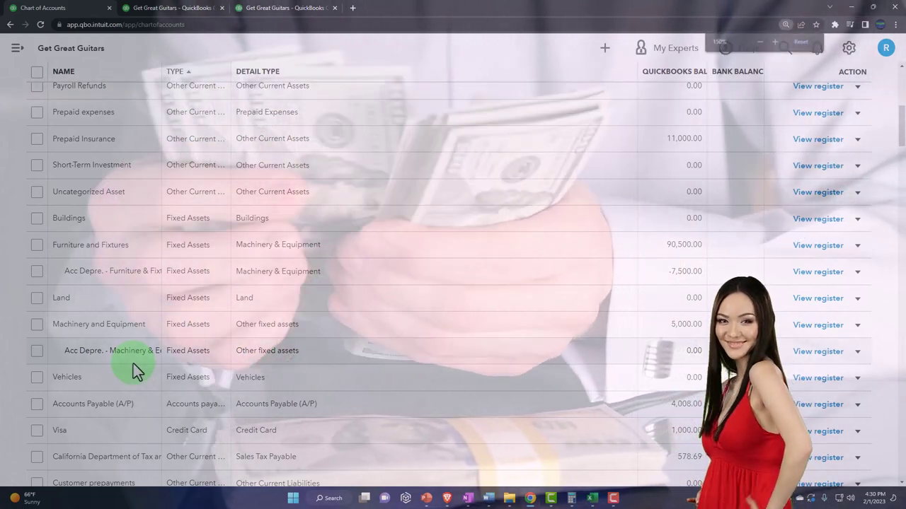
key("ctrl+plus")
key("ctrl+plus")
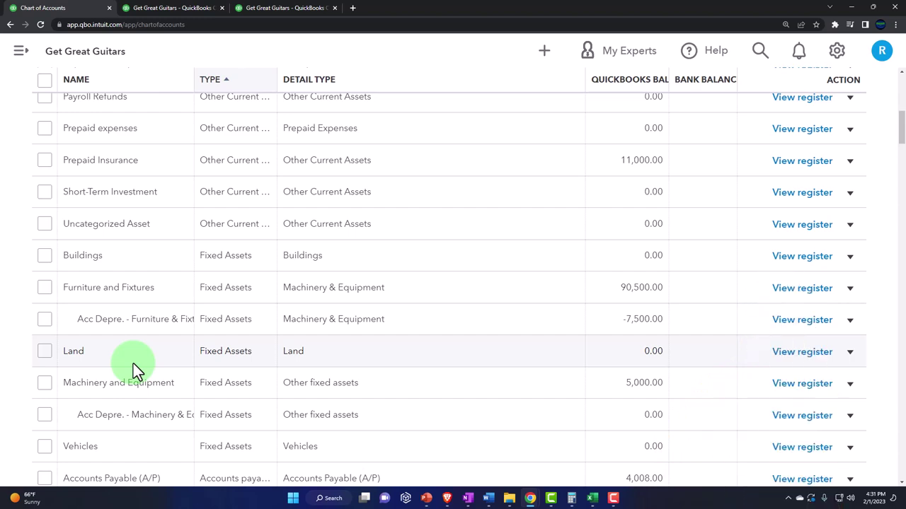
- Examine the Balance Sheet's current assets, furniture depreciation and Accounts Payable lines for January and February 2023
left_click(186, 10)
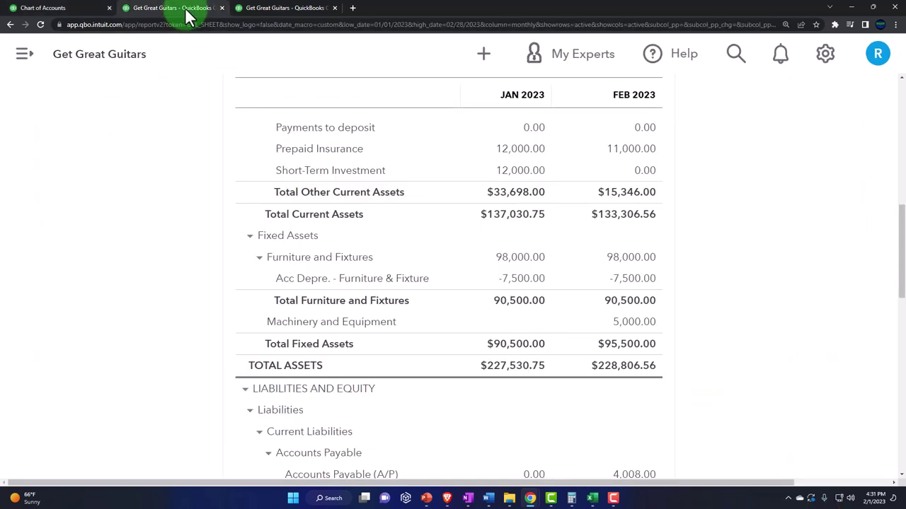
scroll(213, 287, "up", 3)
scroll(213, 283, "up", 1)
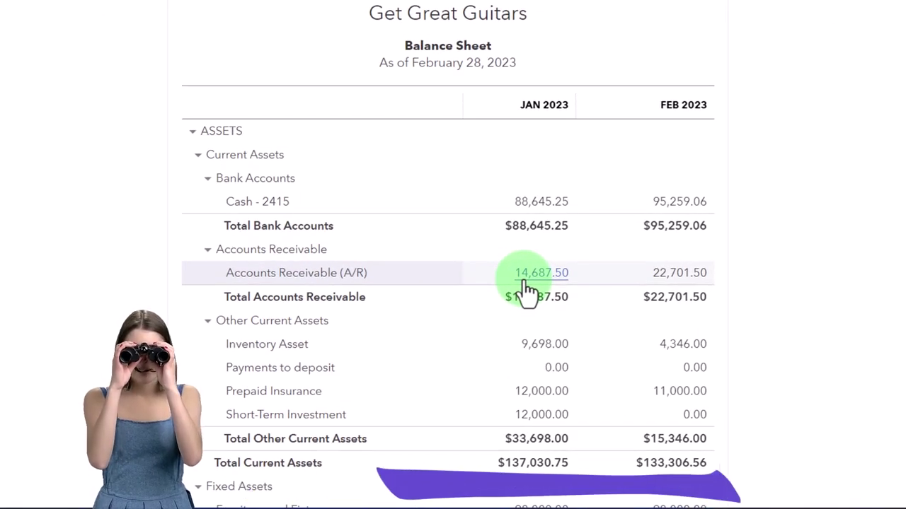
scroll(525, 282, "down", 4)
scroll(527, 286, "down", 2)
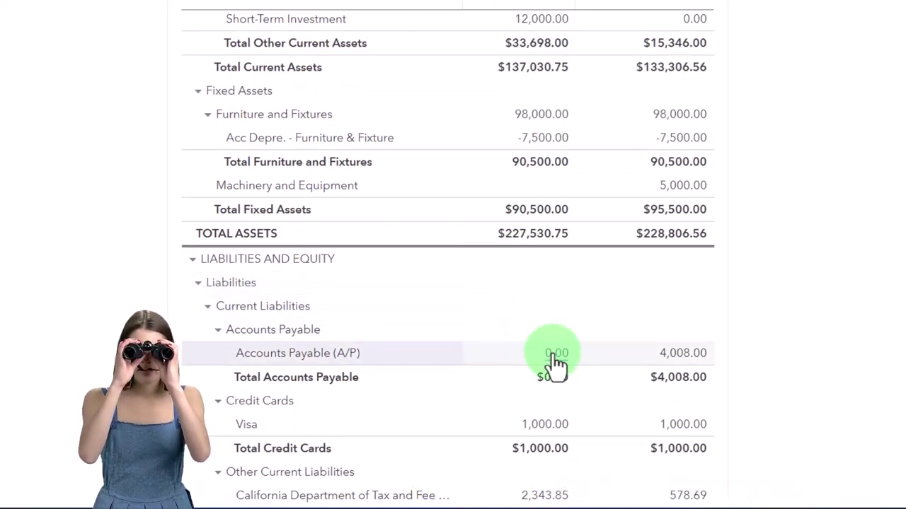
scroll(556, 364, "up", 3)
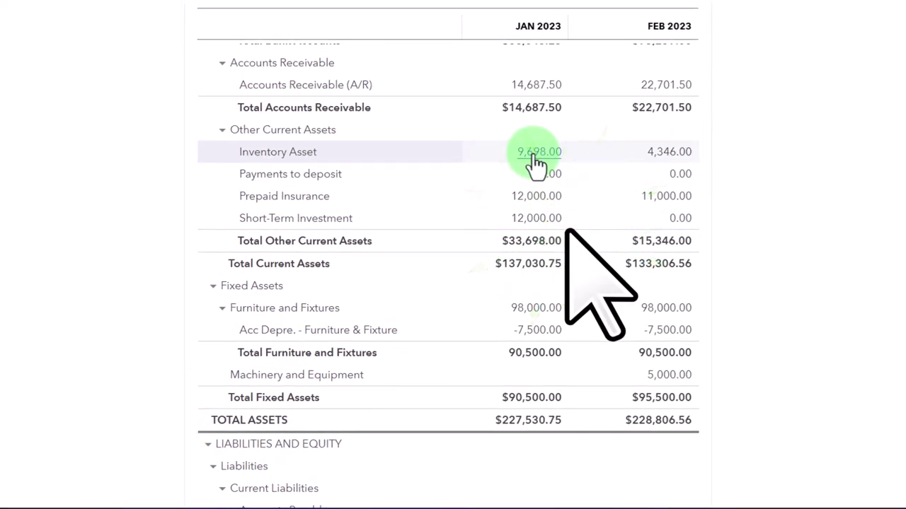
scroll(536, 170, "down", 1)
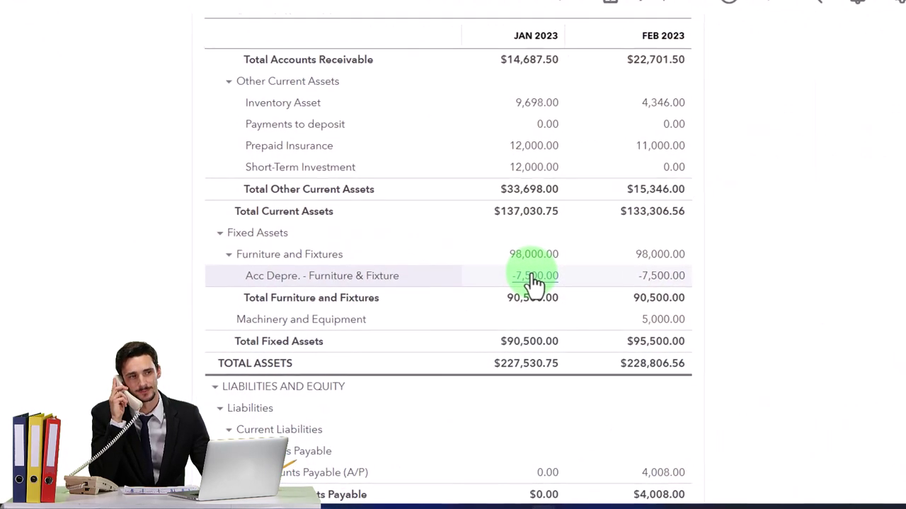
left_click(534, 278)
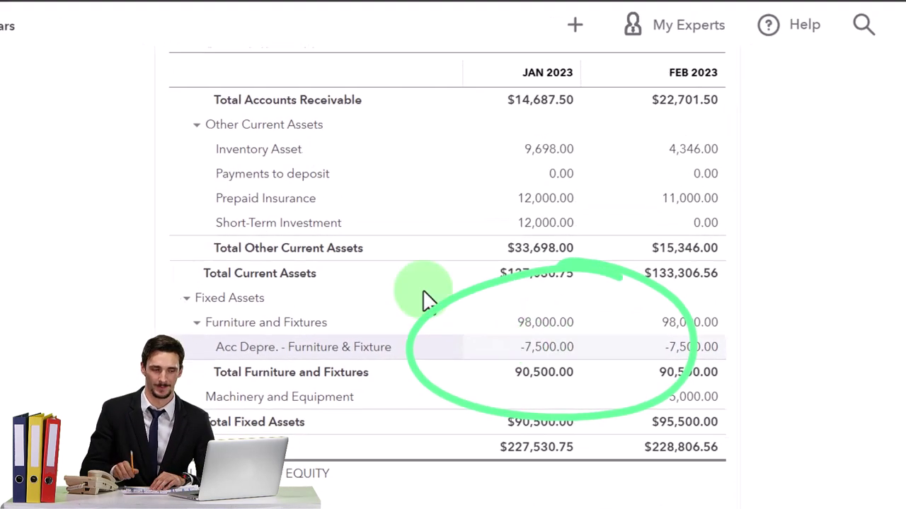
- Switch to the Depreciation Book workbook in Excel and examine its Furniture and Fixtures and Machinery and Equipment groups
left_click(76, 9)
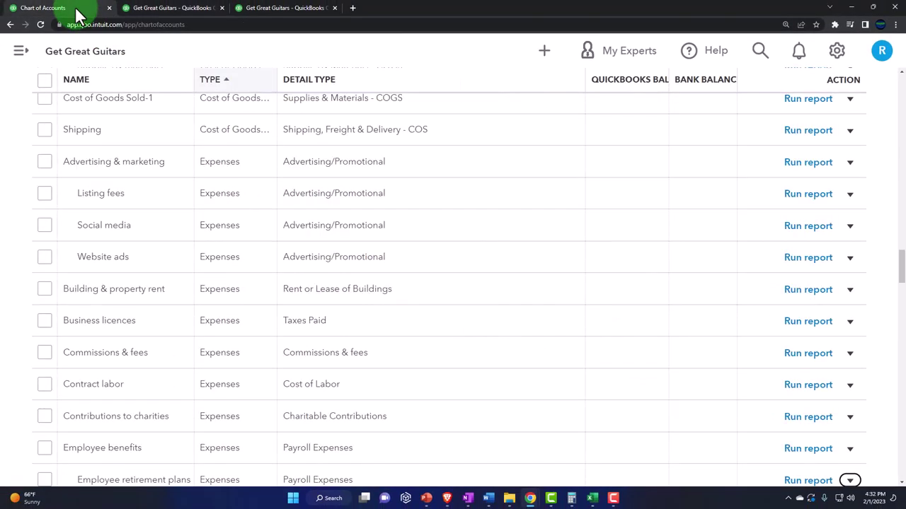
left_click(593, 498)
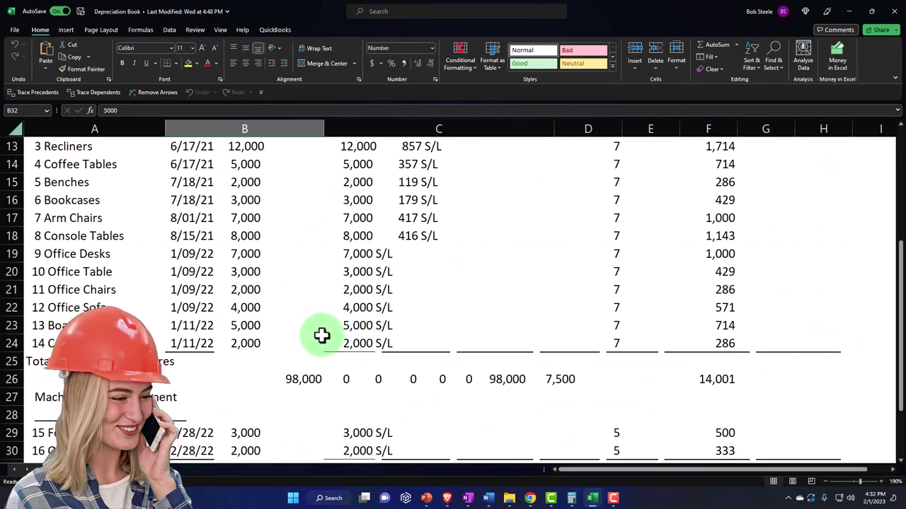
scroll(322, 335, "up", 3)
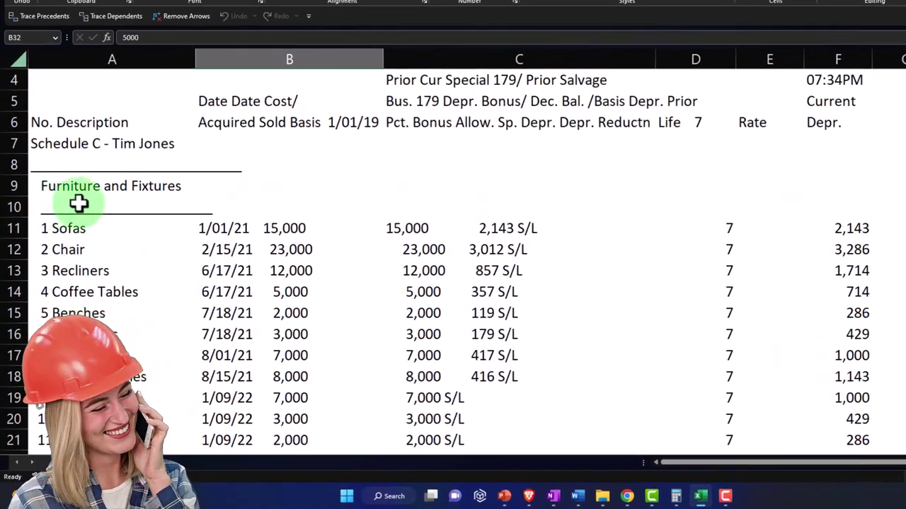
left_click(138, 202)
scroll(135, 205, "down", 4)
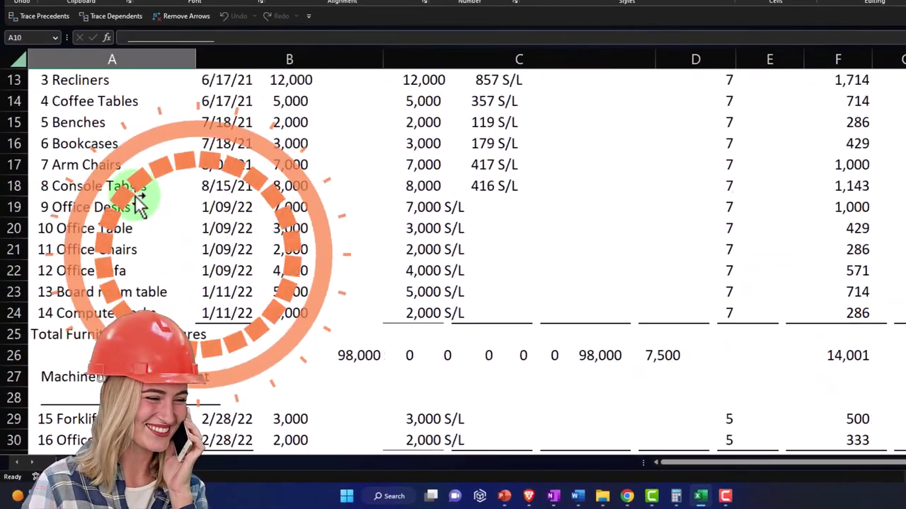
left_click(125, 311)
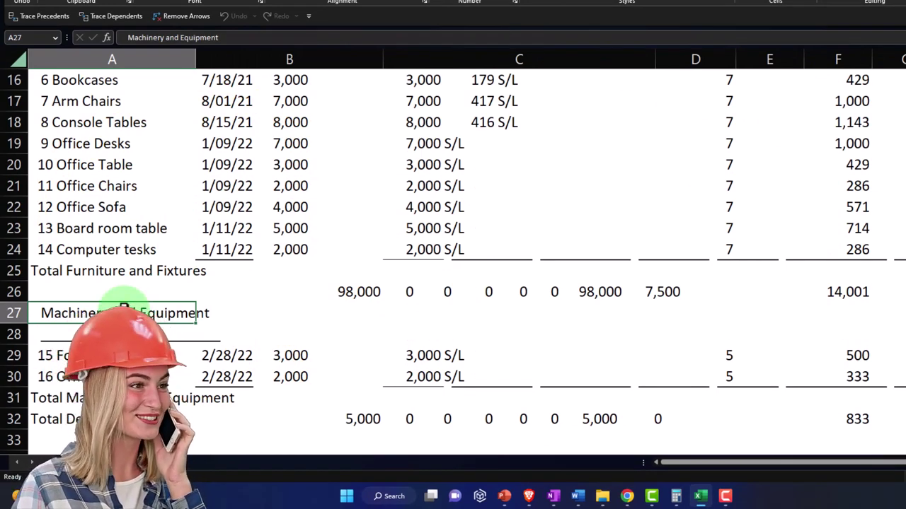
scroll(127, 297, "up", 4)
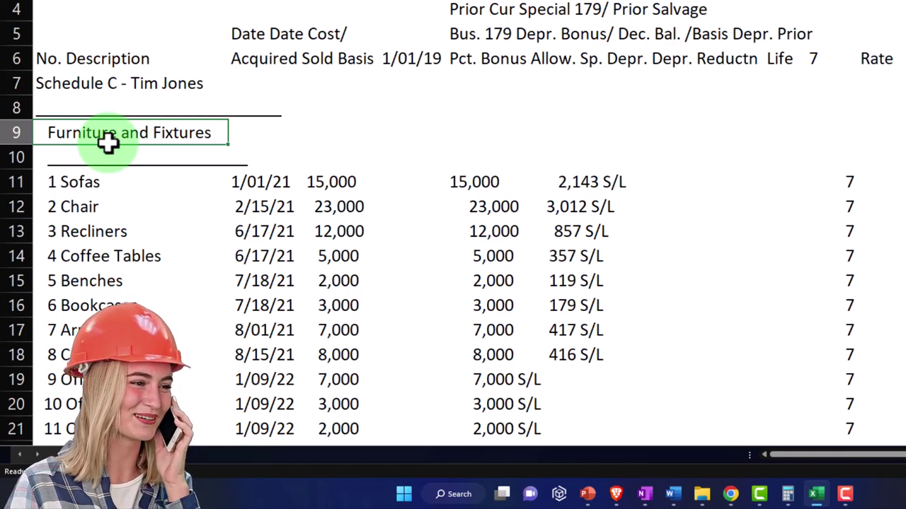
scroll(107, 142, "down", 4)
left_click(114, 291)
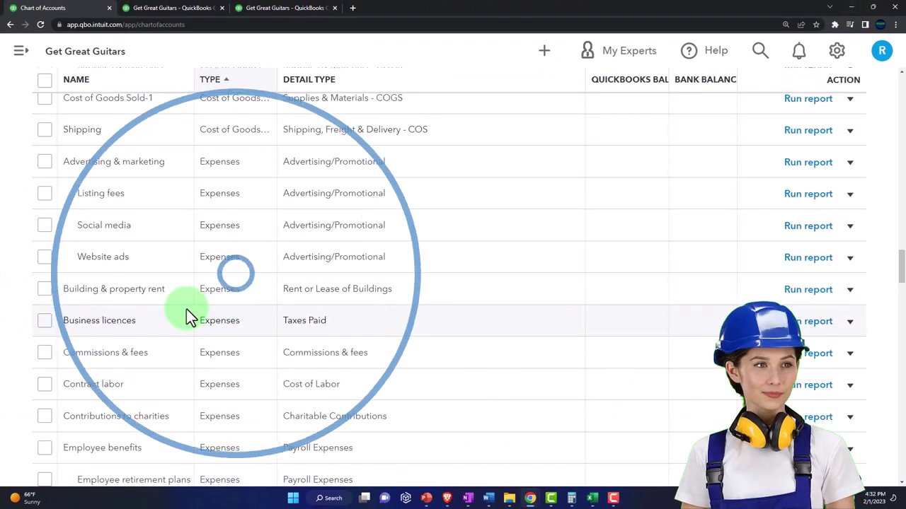
- In the QuickBooks Chart of Accounts, locate the Furniture and Fixtures and Machinery and Equipment fixed asset accounts with their accumulated depreciation sub-accounts
scroll(187, 311, "up", 1)
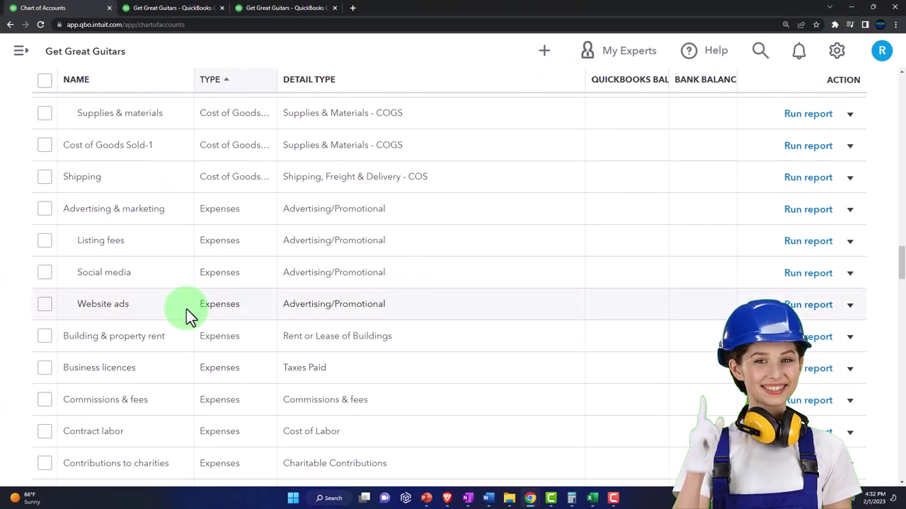
scroll(186, 309, "down", 3)
scroll(186, 309, "up", 5)
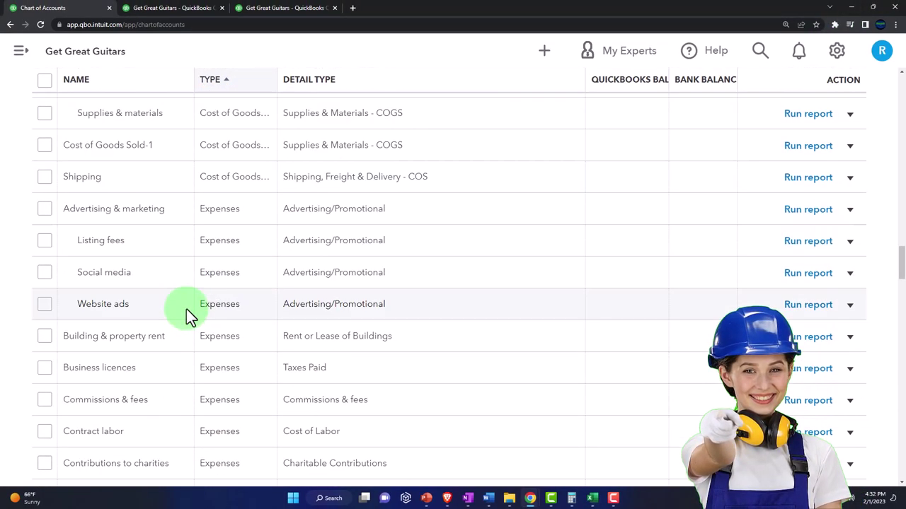
scroll(188, 311, "up", 10)
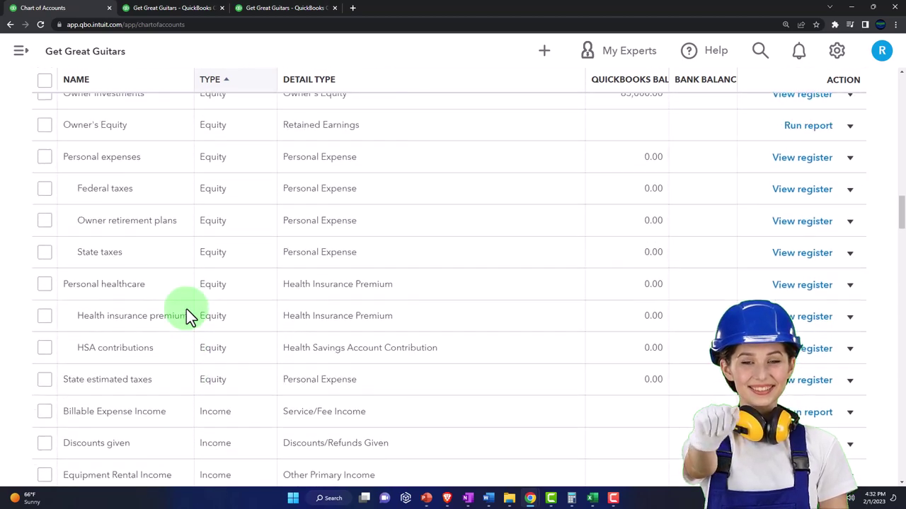
scroll(186, 309, "up", 10)
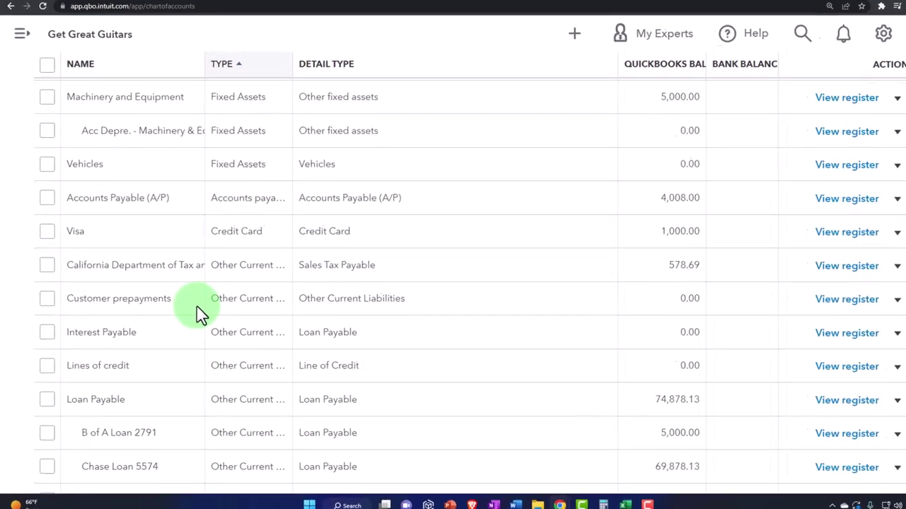
scroll(200, 311, "up", 3)
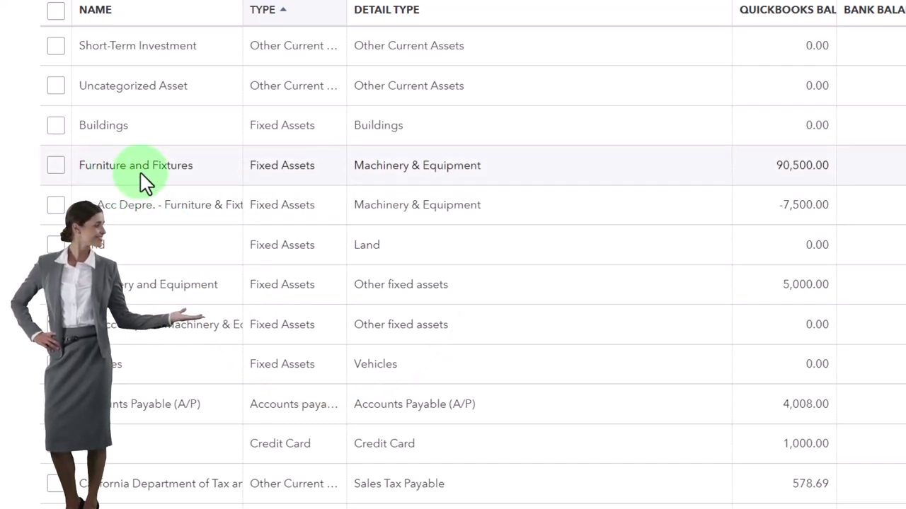
left_click(170, 285)
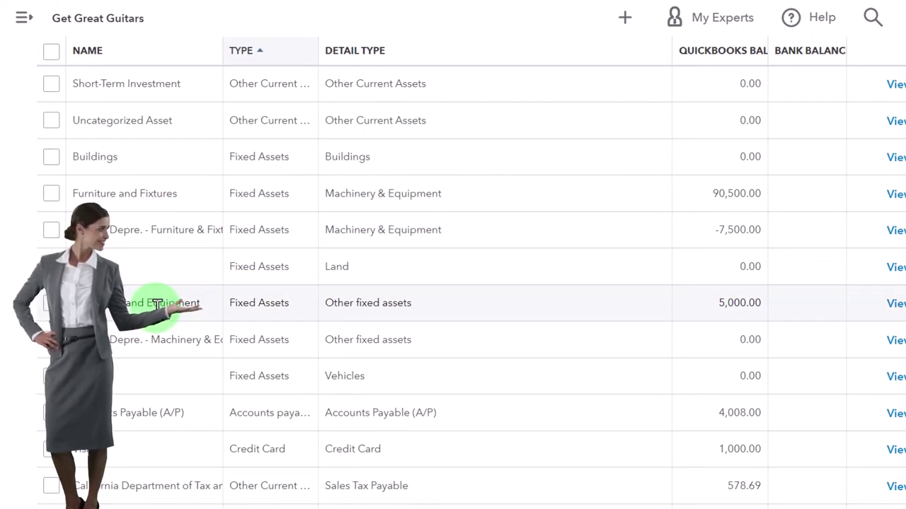
left_click(157, 308)
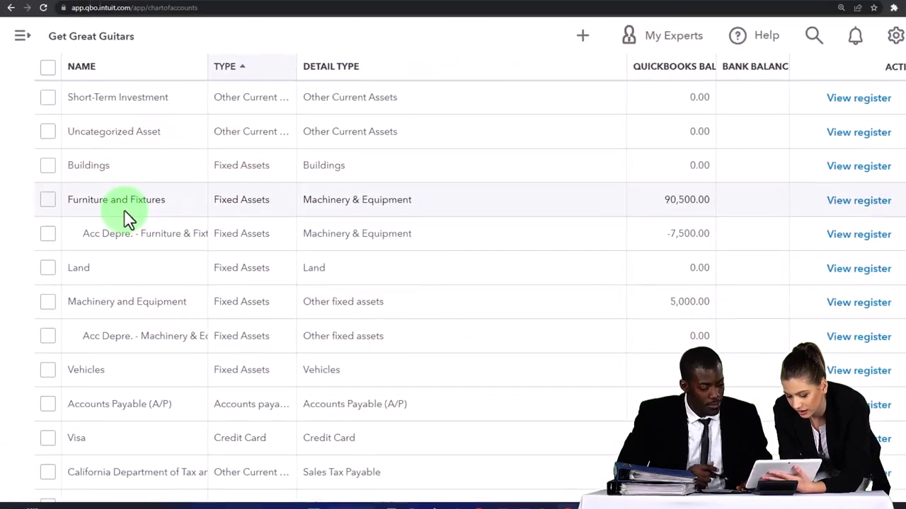
- Compare the furniture items in the Excel depreciation schedule with the fixed asset accounts in the QuickBooks Chart of Accounts
left_click(593, 495)
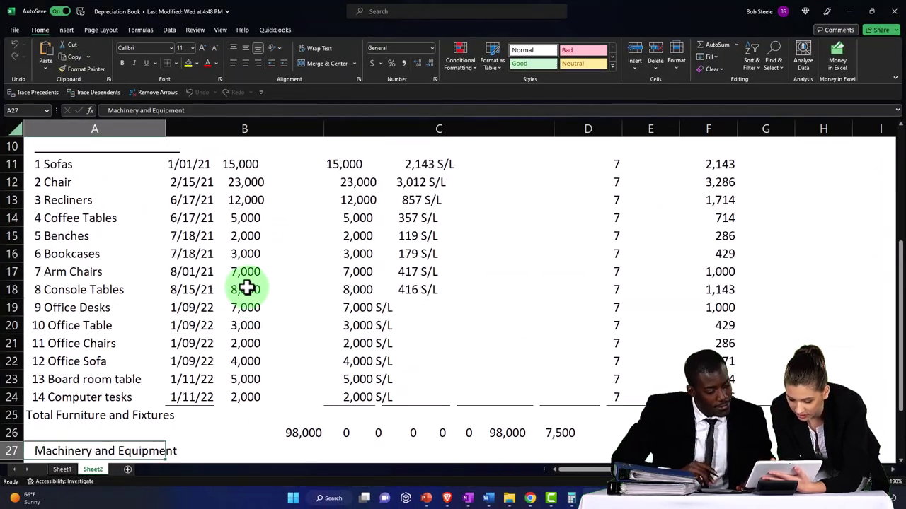
scroll(246, 287, "up", 2)
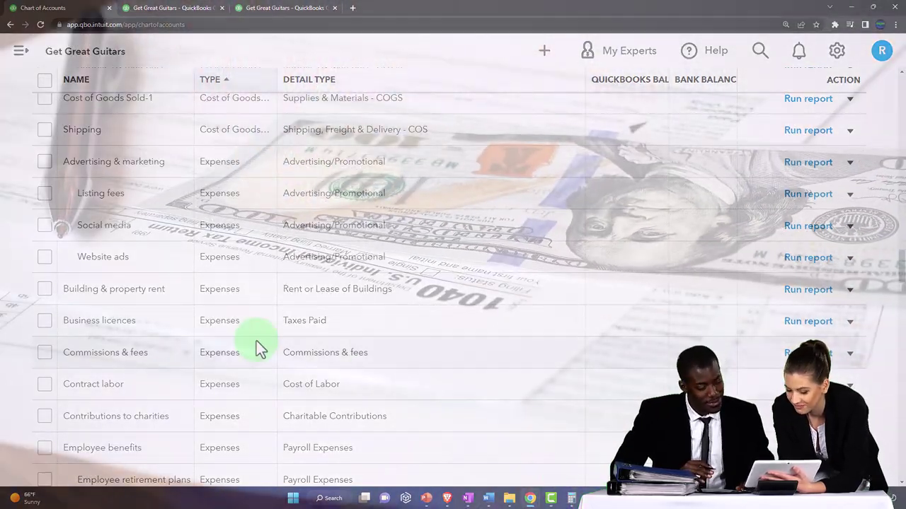
scroll(230, 338, "up", 12)
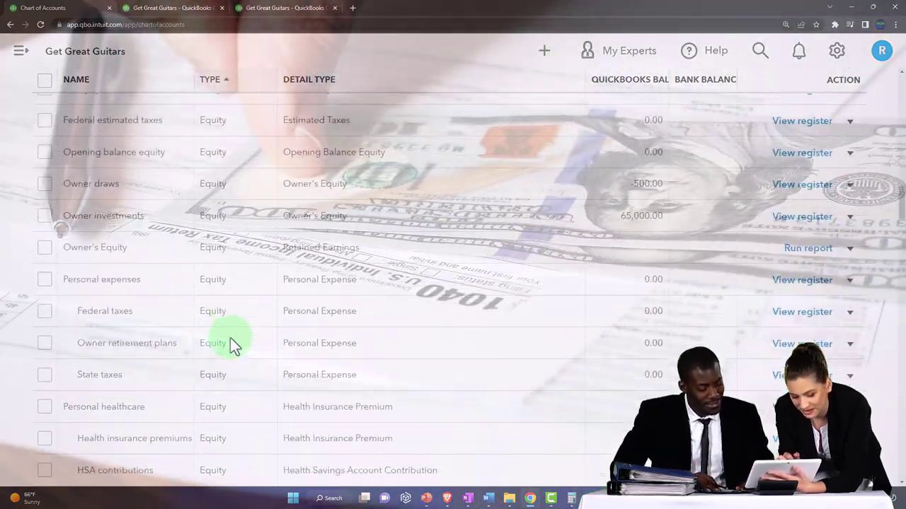
scroll(230, 338, "up", 15)
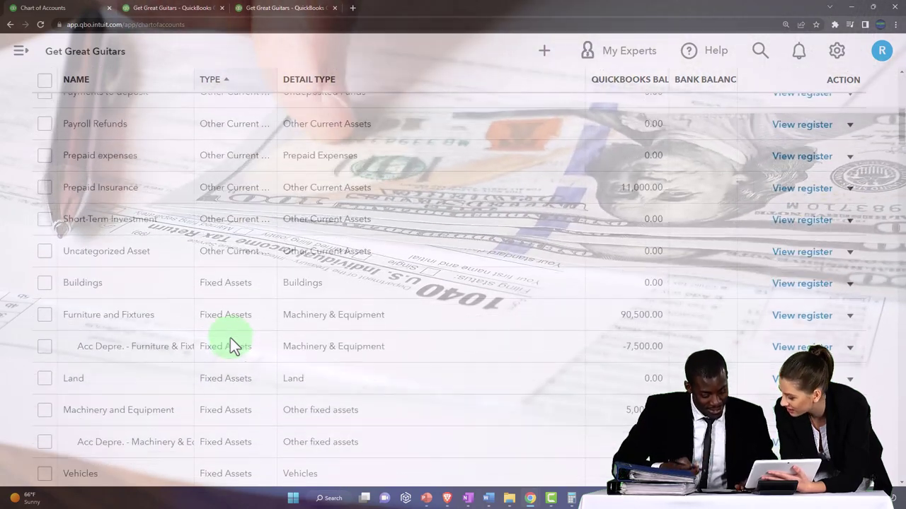
scroll(230, 338, "down", 5)
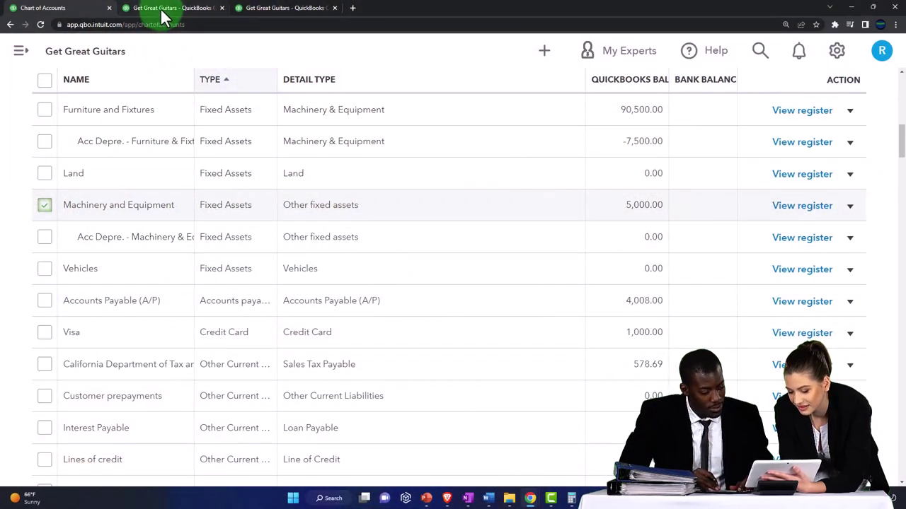
- From the Balance Sheet, review the February 2023 transaction detail behind Cash - 2415, then return to the report summary
left_click(163, 15)
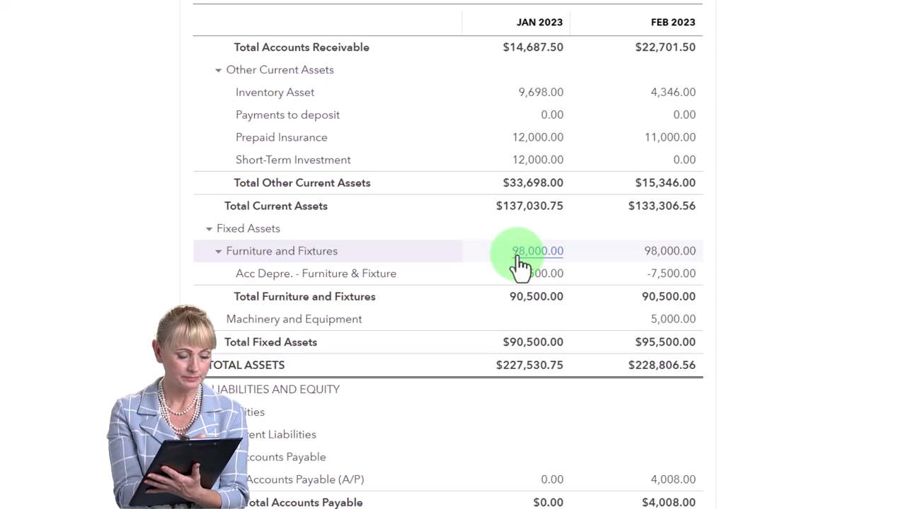
scroll(520, 265, "up", 5)
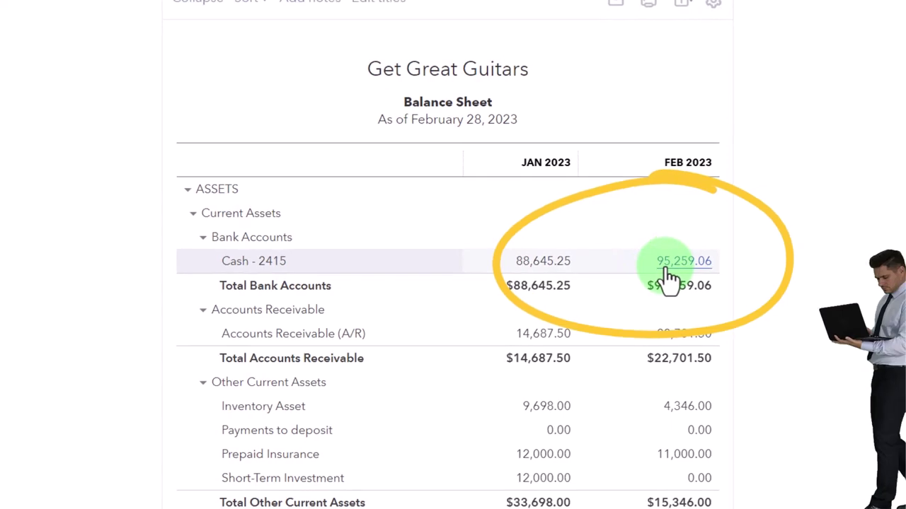
left_click(669, 271)
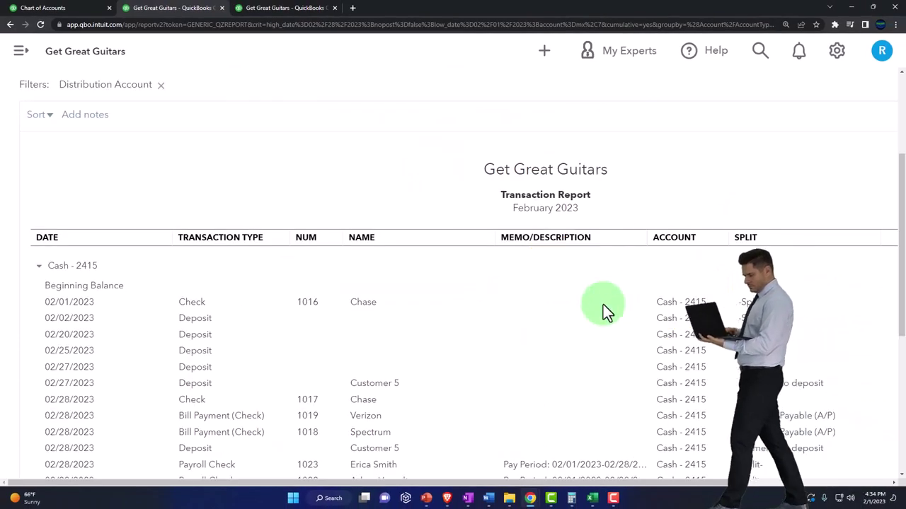
key("ctrl+minus")
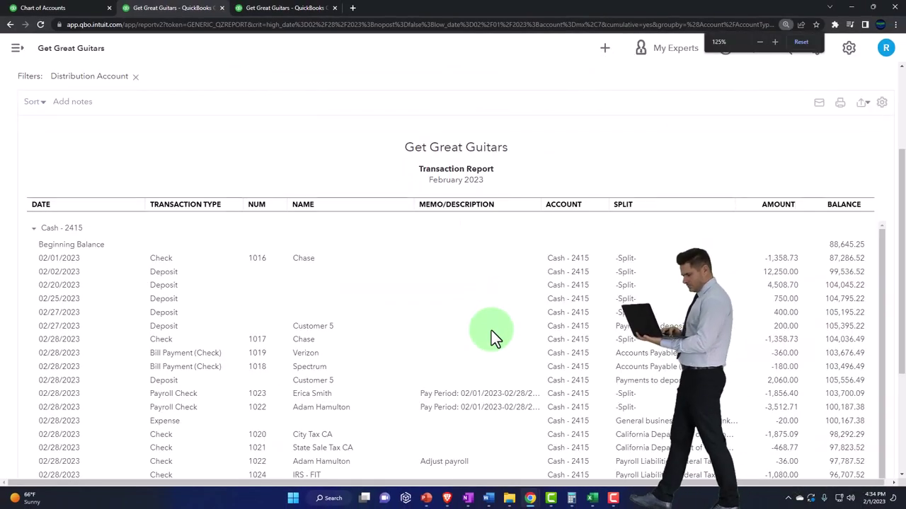
scroll(370, 348, "down", 3)
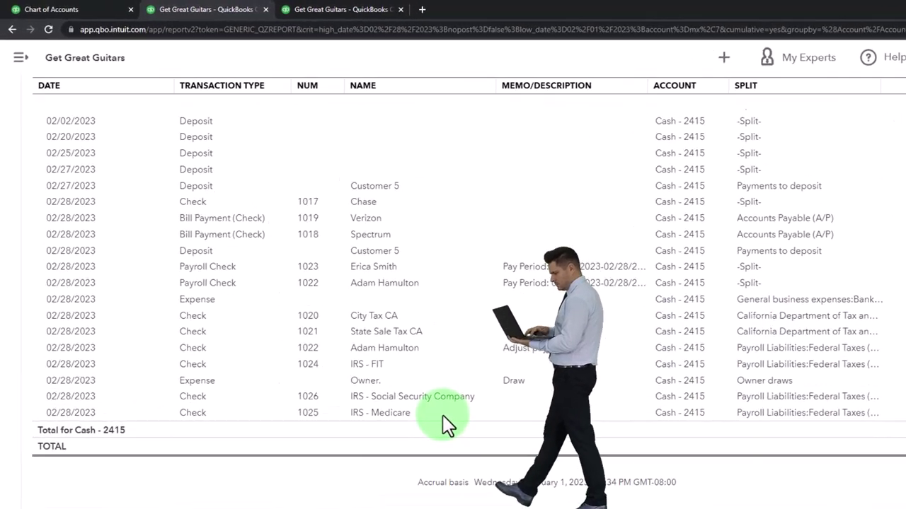
scroll(281, 390, "up", 10)
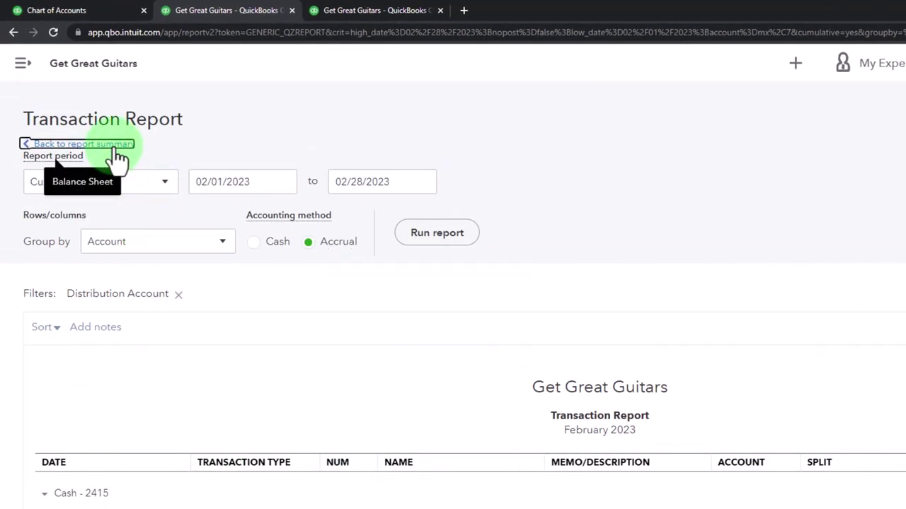
left_click(114, 145)
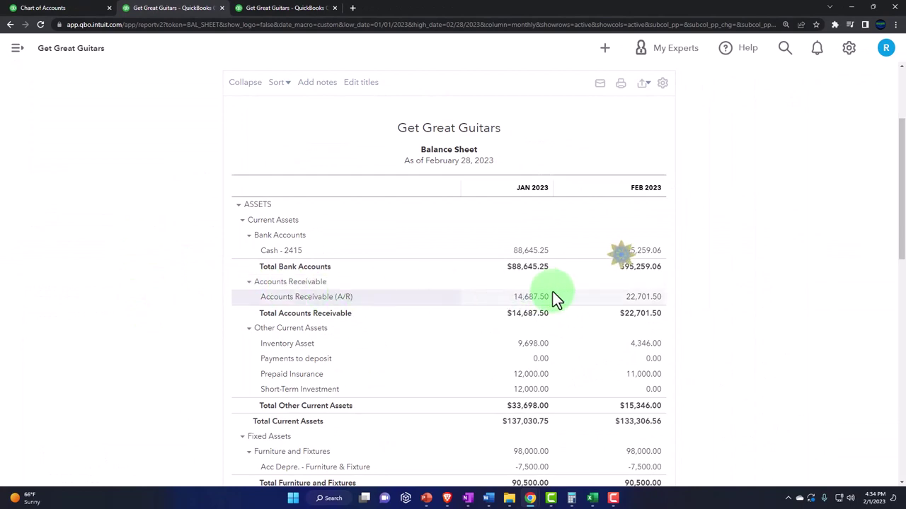
- Review the February 2023 transaction detail behind Accounts Receivable (A/R), then return to the Balance Sheet
left_click(639, 299)
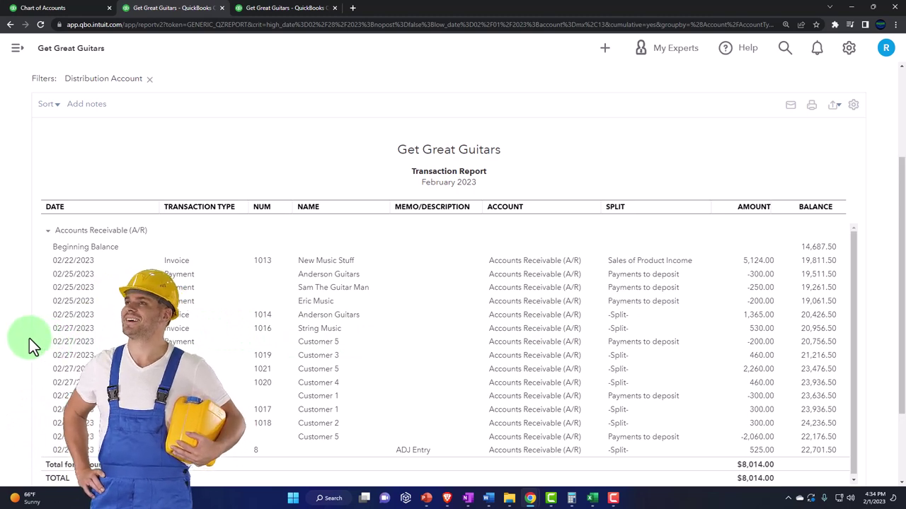
scroll(29, 338, "up", 3)
left_click(67, 108)
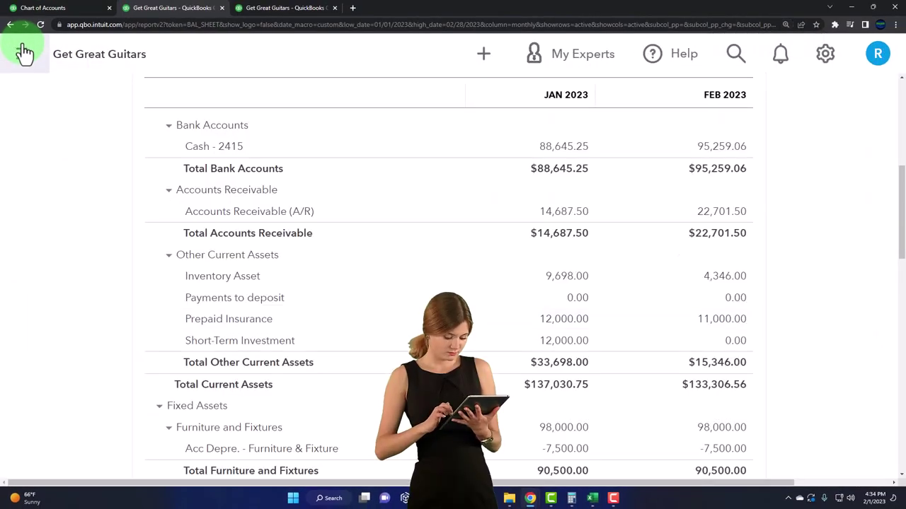
- Open the January 2023 transaction detail for Furniture and Fixtures from the Balance Sheet and examine its purchases and balances
scroll(238, 228, "down", 2)
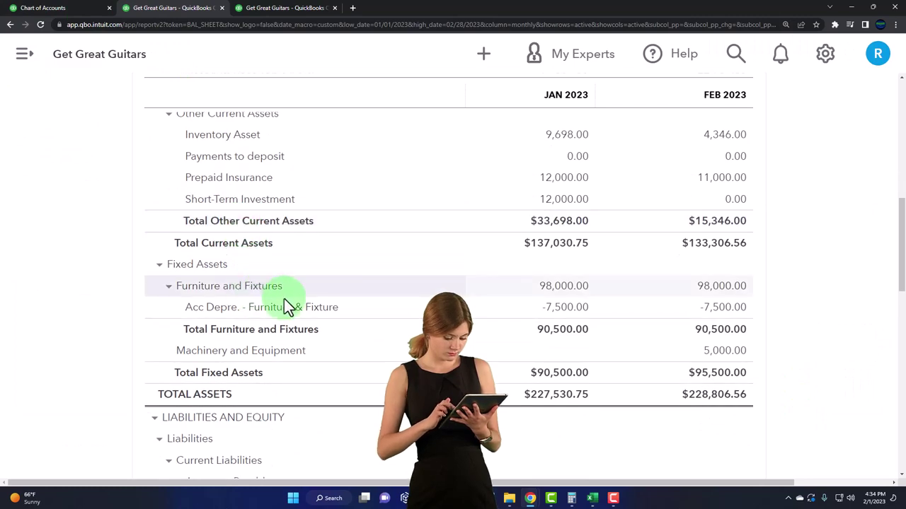
left_click(584, 251)
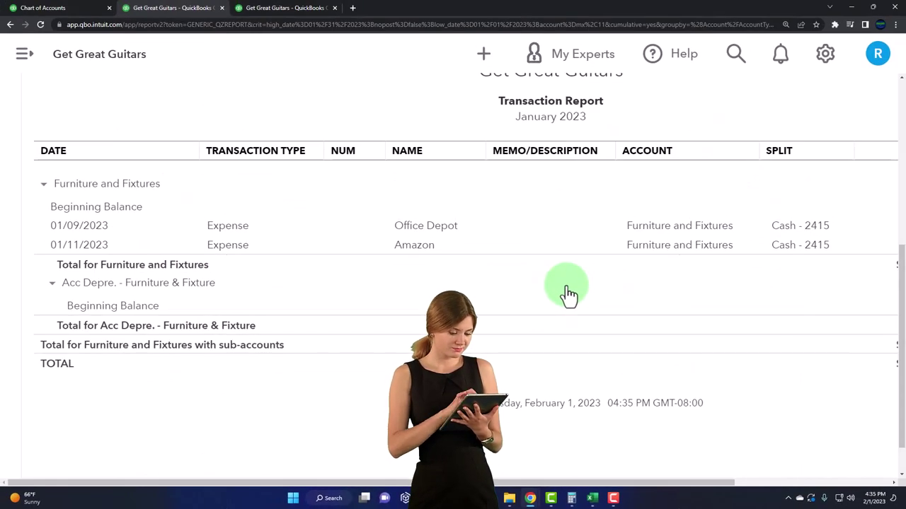
key("ctrl+minus")
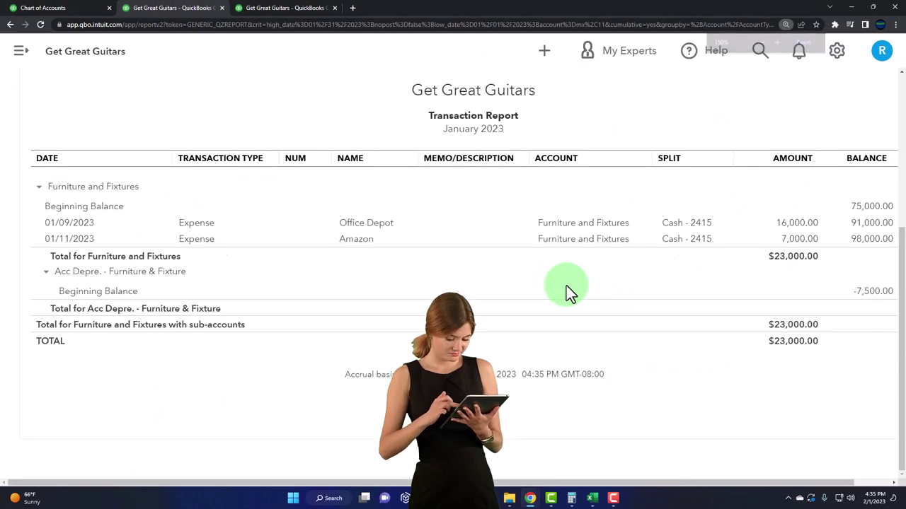
left_click(607, 239)
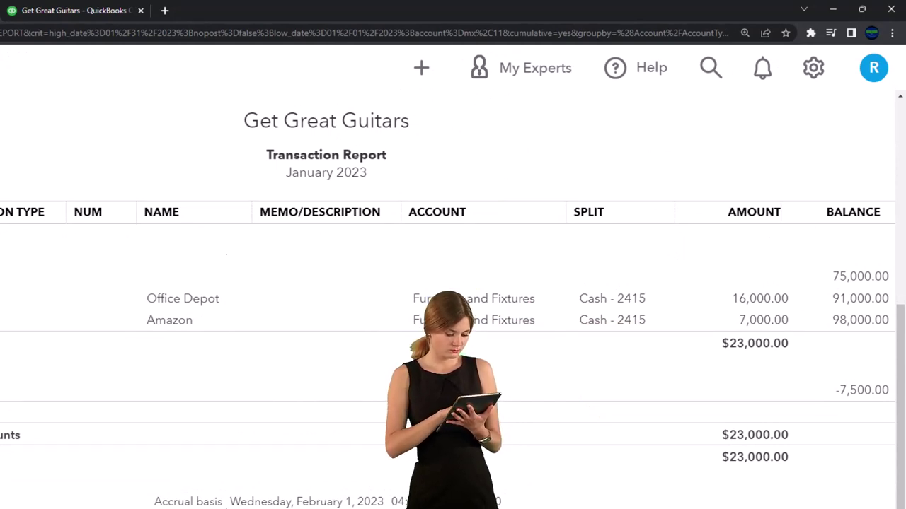
left_click(450, 381)
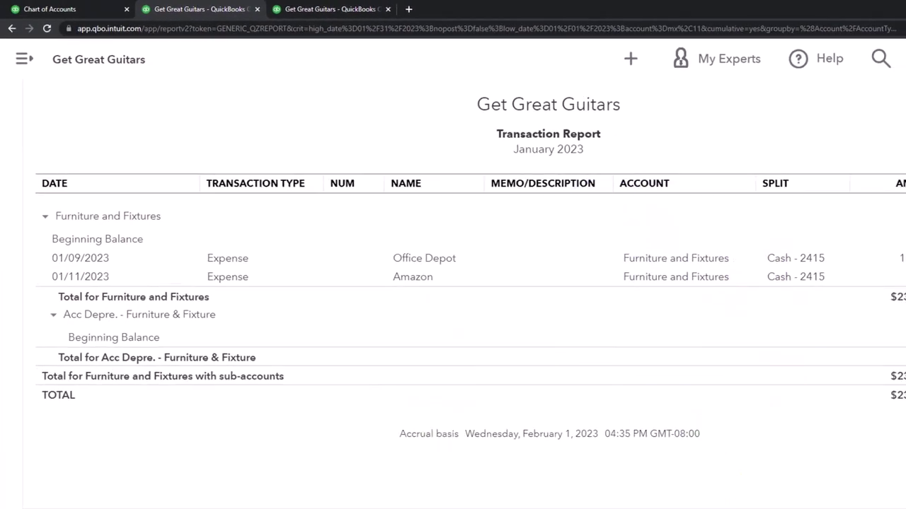
- Switch to the Excel depreciation schedule and examine the individual assets listed under Furniture and Fixtures
key("alt+Tab")
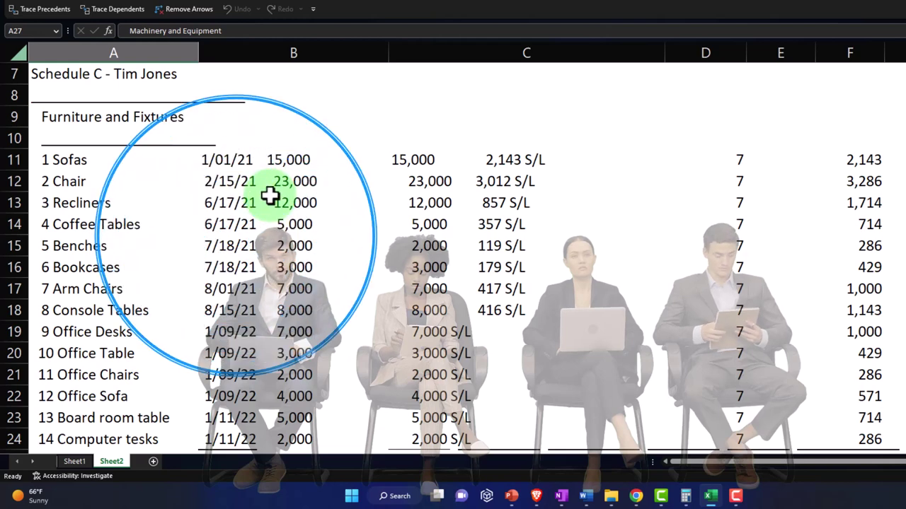
scroll(270, 196, "down", 1)
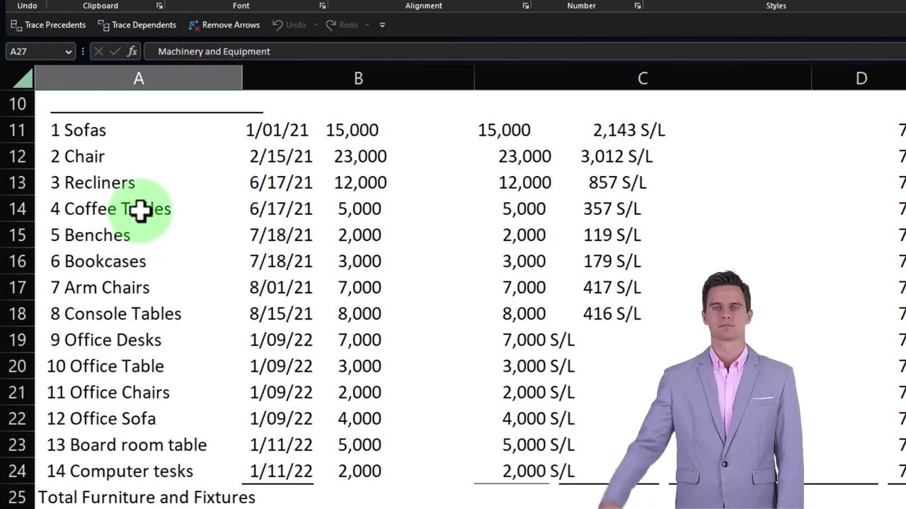
- Examine the acquisition dates, costs, prior depreciation and straight-line method for the Furniture and Fixtures assets in the depreciation schedule
scroll(140, 210, "up", 3)
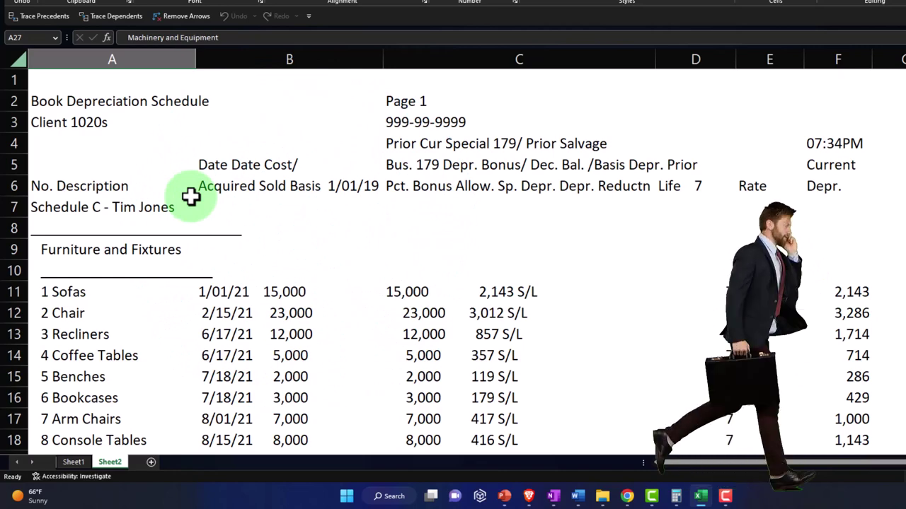
scroll(248, 236, "down", 2)
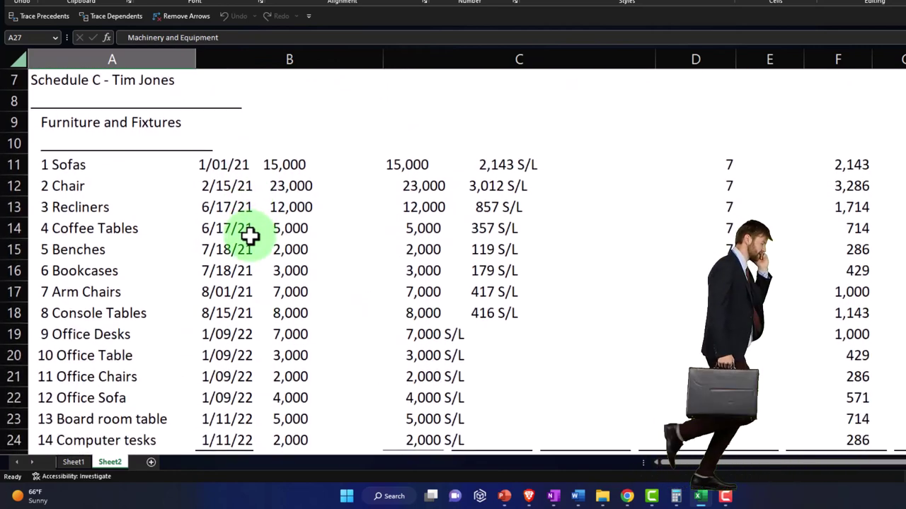
left_click(533, 166)
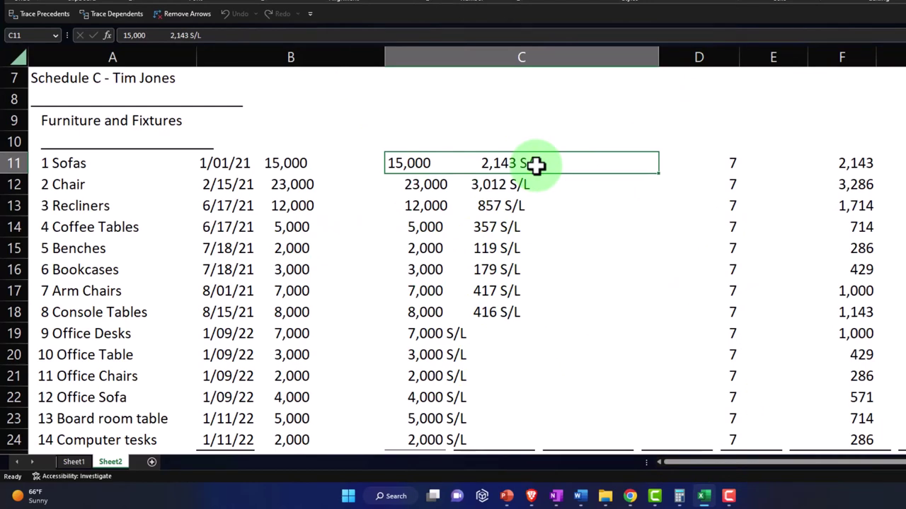
left_click_drag(116, 164, 122, 249)
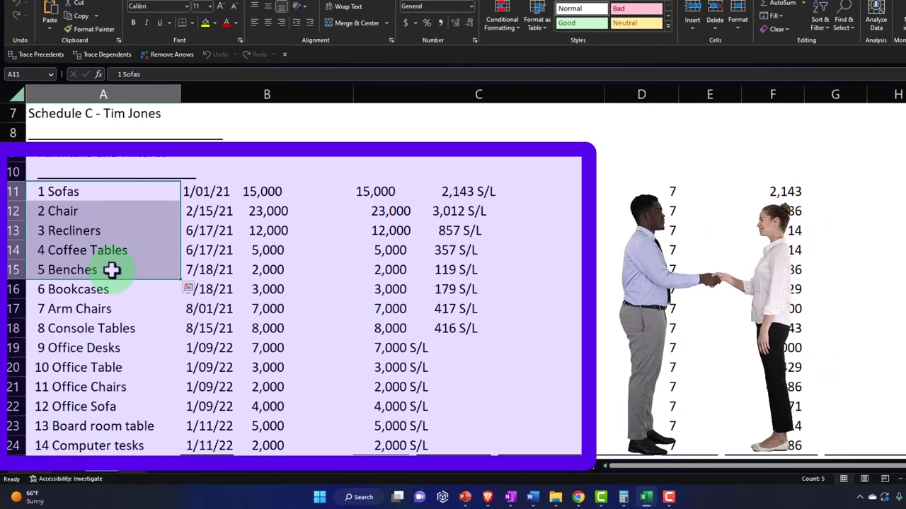
left_click_drag(467, 190, 467, 246)
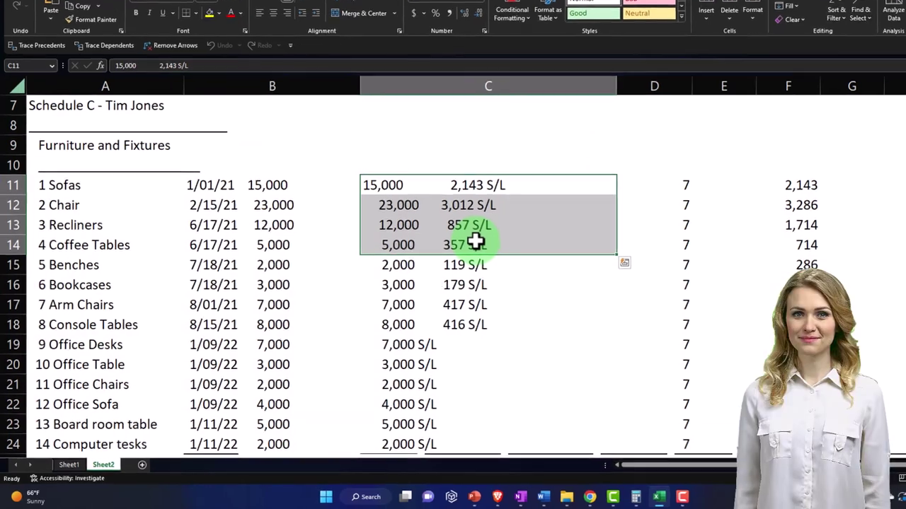
left_click(494, 293)
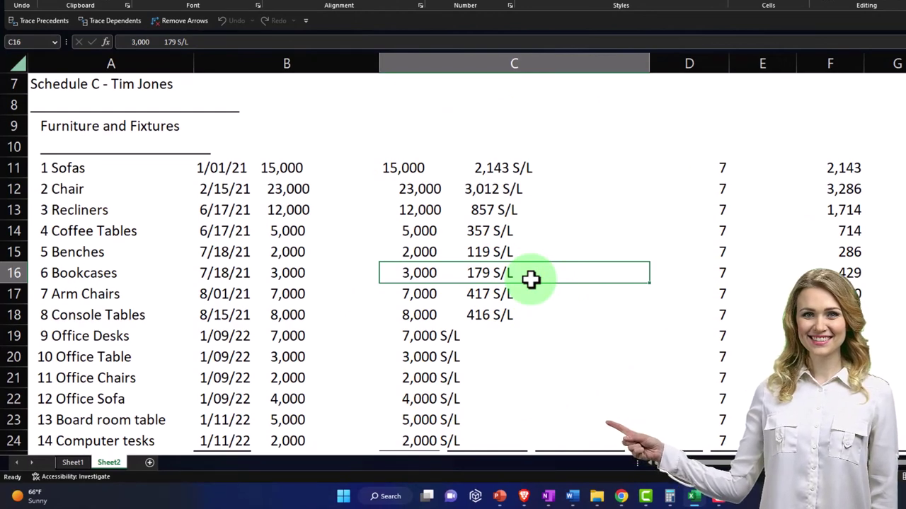
scroll(530, 279, "down", 1)
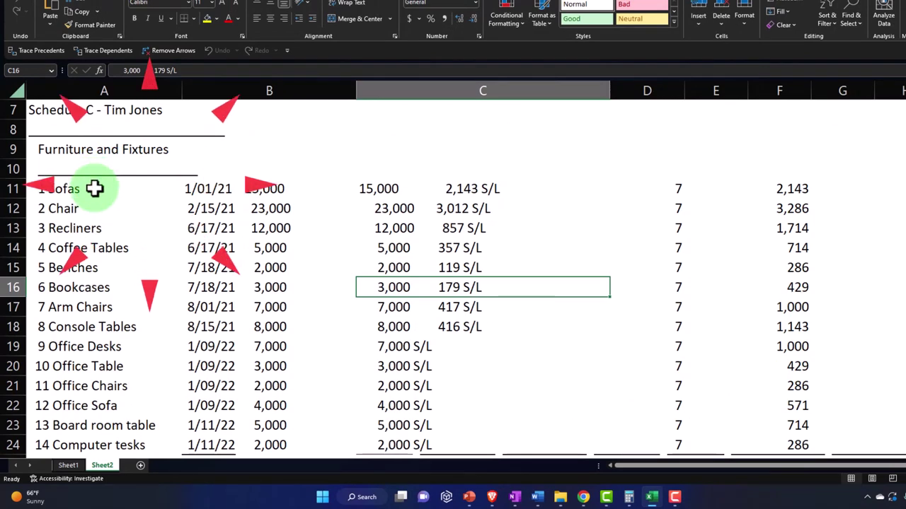
left_click_drag(95, 188, 107, 267)
scroll(113, 273, "down", 1)
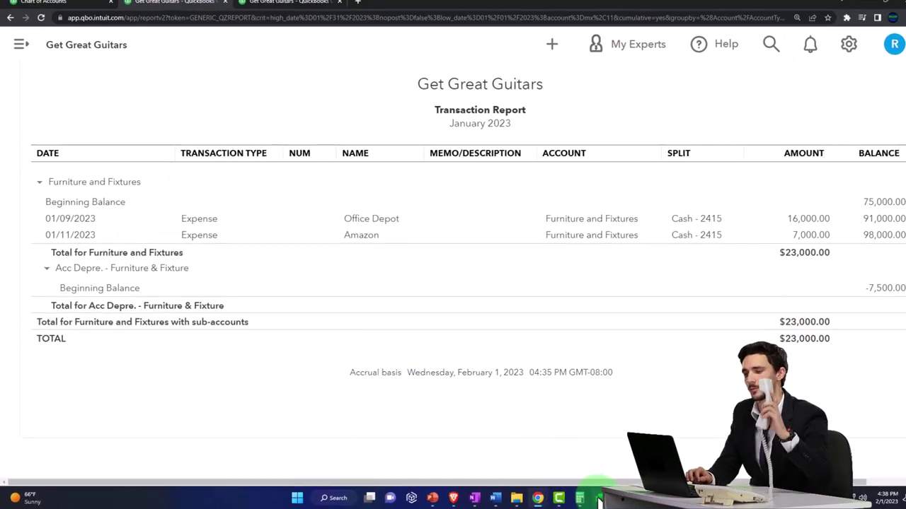
- Return from the transaction detail to the Balance Sheet and compare its Furniture and Fixtures cost and accumulated depreciation with the Excel schedule's totals
scroll(124, 162, "up", 3)
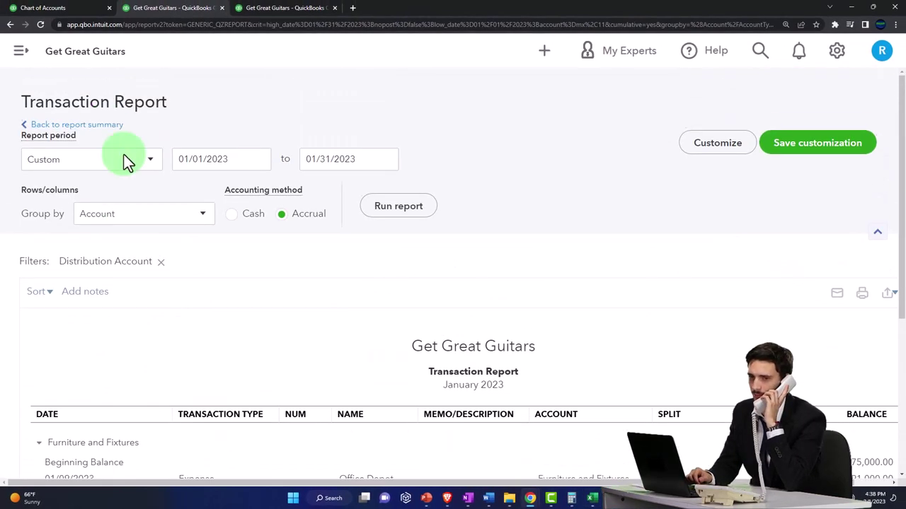
left_click(97, 126)
scroll(216, 242, "down", 5)
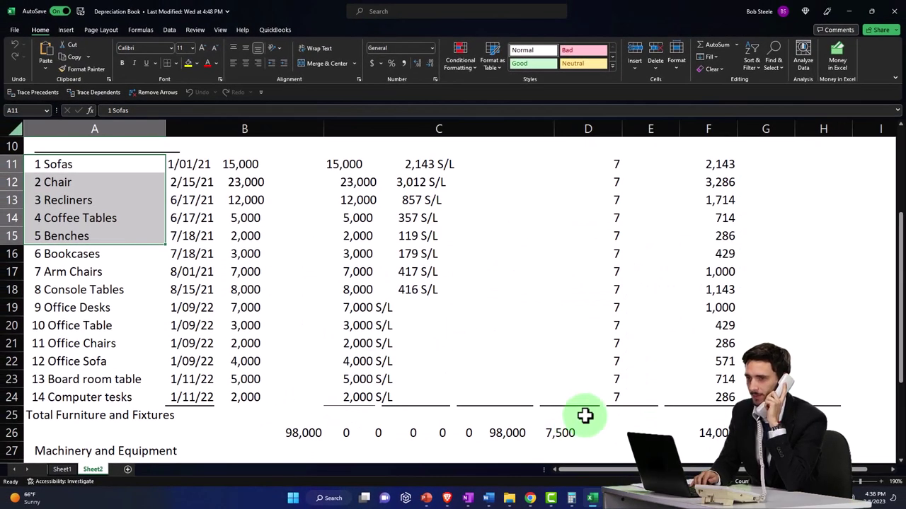
scroll(584, 415, "down", 1)
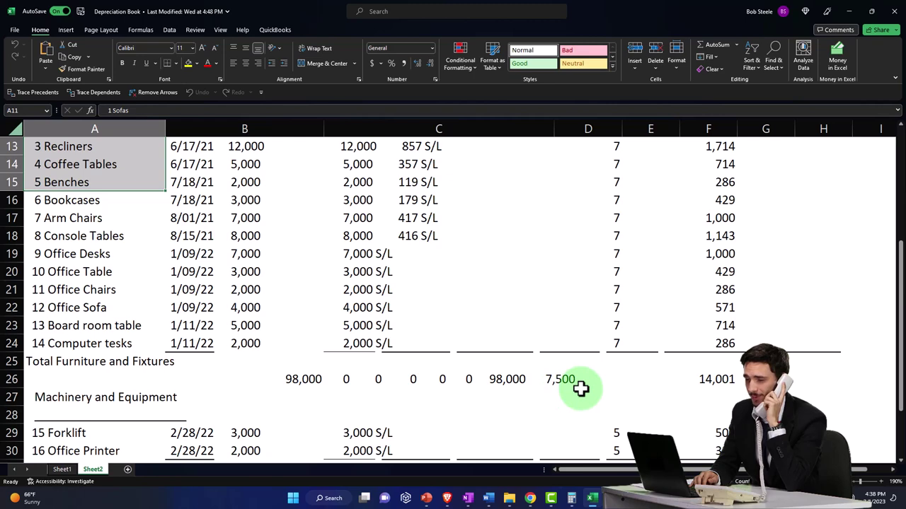
left_click(593, 499)
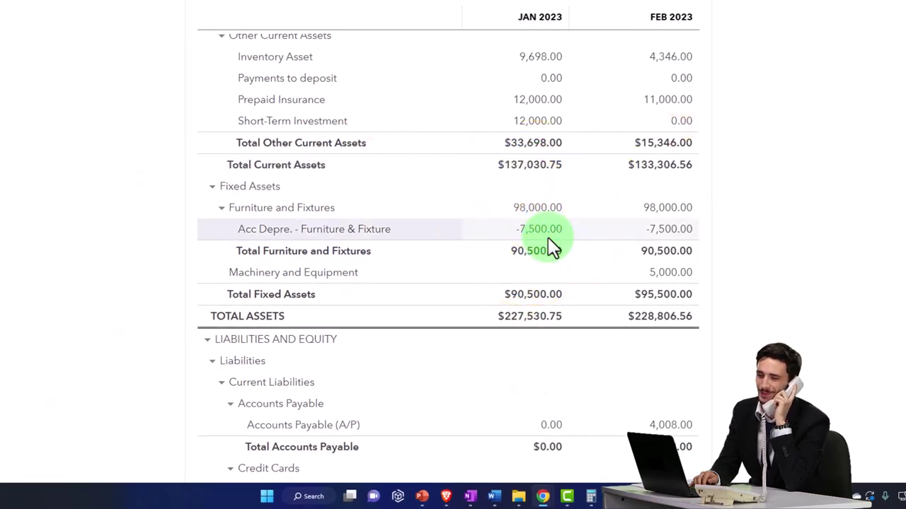
- Compare the Machinery and Equipment total in the Excel depreciation schedule with the February 2023 balance on the Balance Sheet
left_click(591, 496)
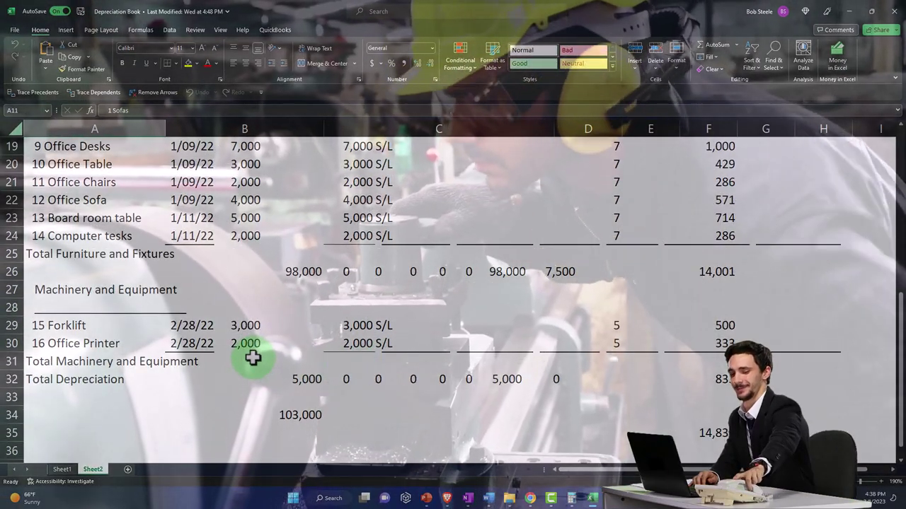
left_click(595, 501)
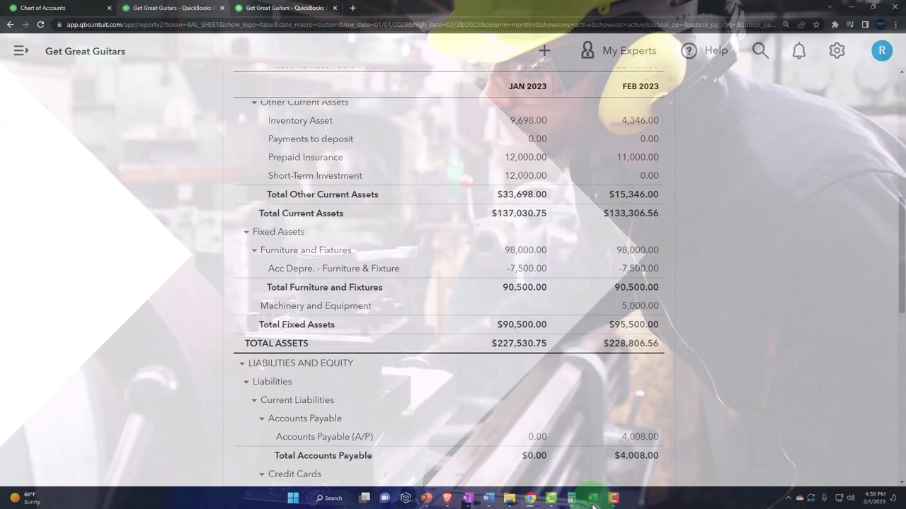
left_click(592, 498)
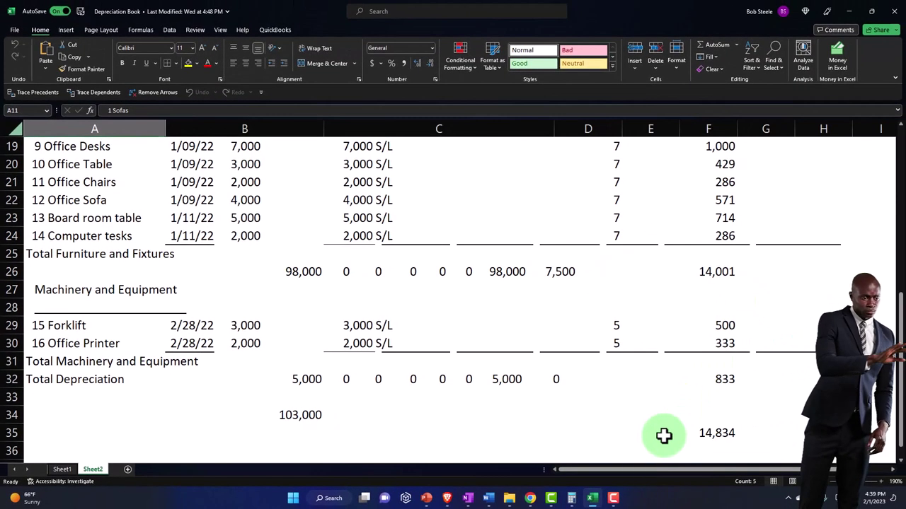
- Open Calculator, keep it on top in compact mode, and place it over the depreciation schedule
left_click(571, 498)
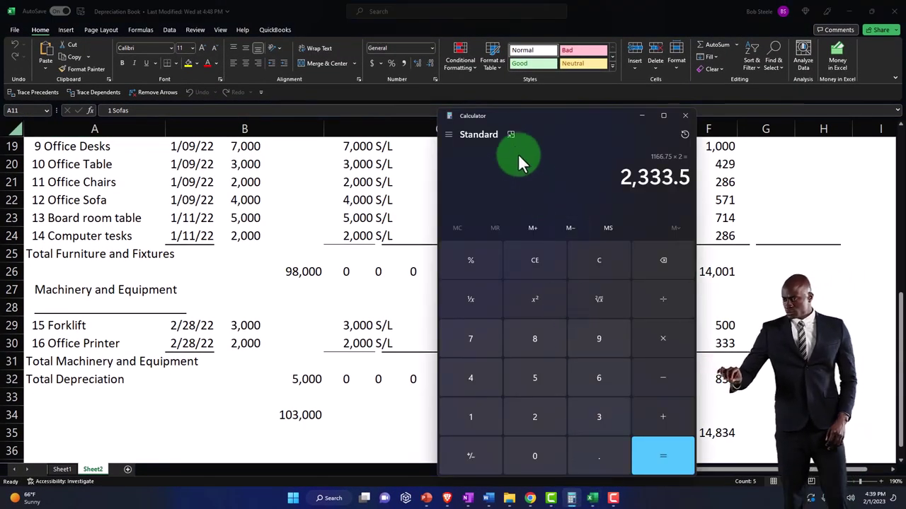
left_click(509, 135)
left_click_drag(797, 21, 671, 294)
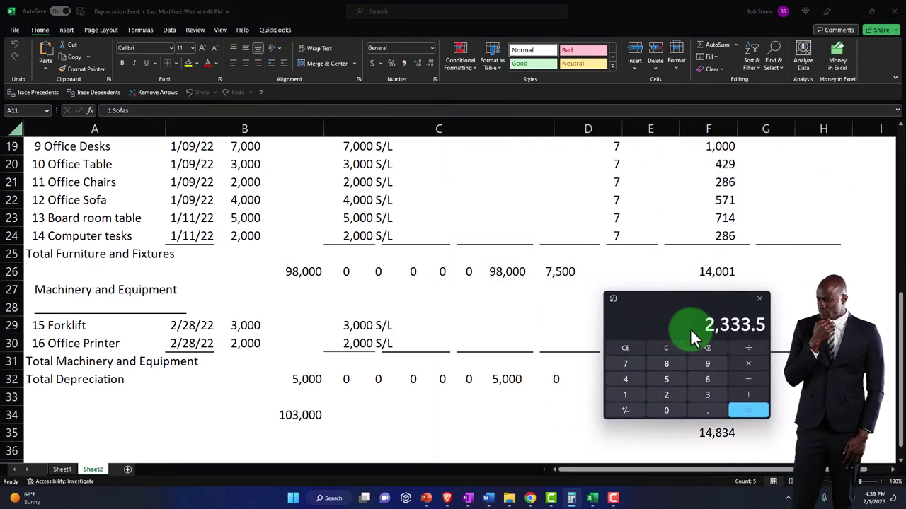
- Calculate two months of Furniture and Fixtures depreciation by dividing 14001 by 12 and multiplying by 2, then move the calculator off the schedule
left_click(669, 346)
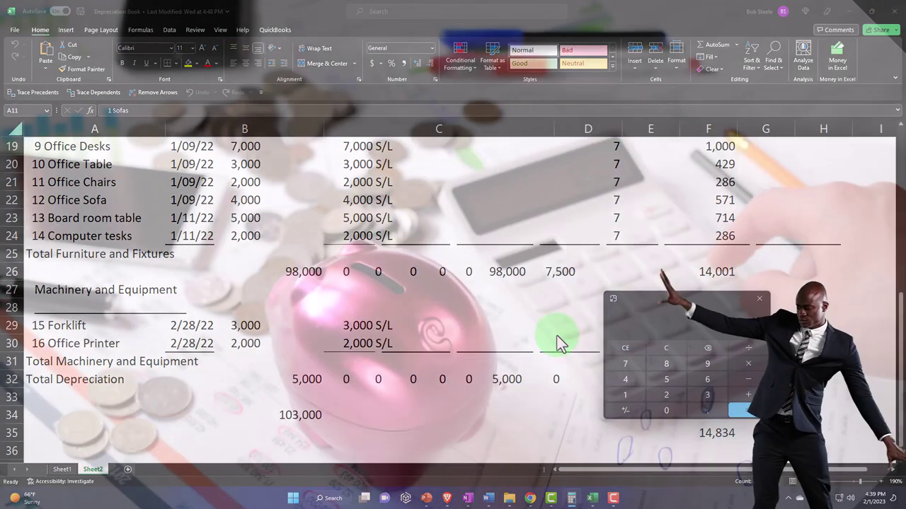
type("1")
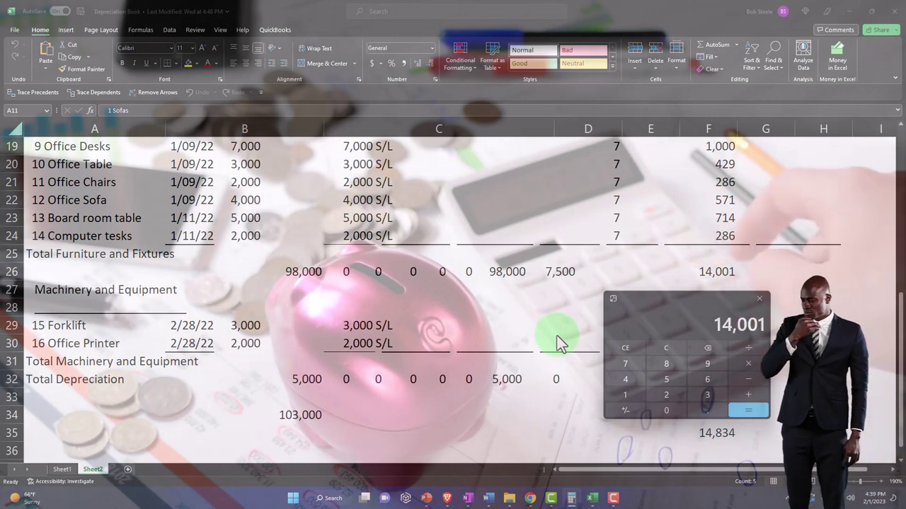
type("400112")
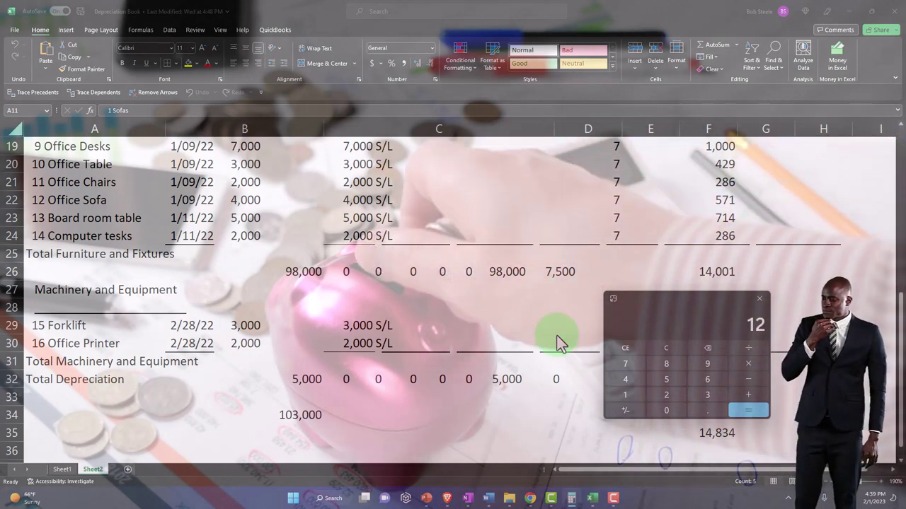
key("Return")
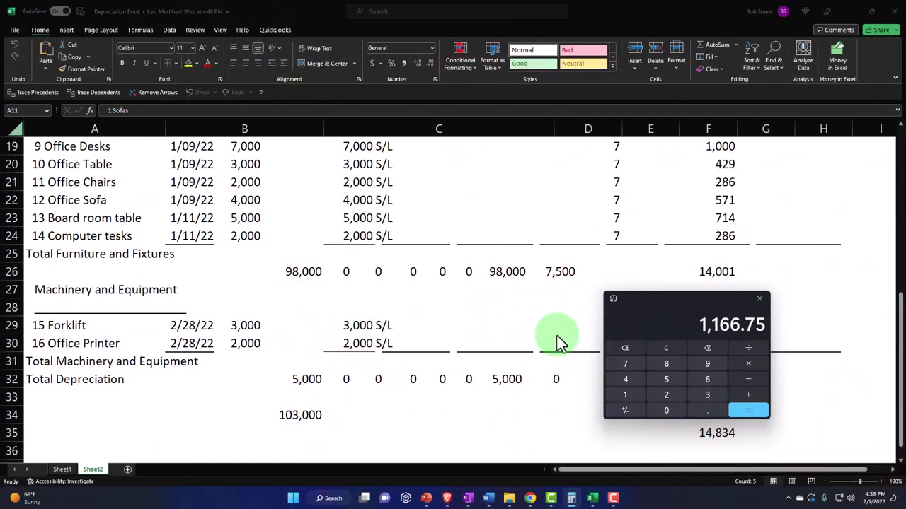
type("*2")
key("Return")
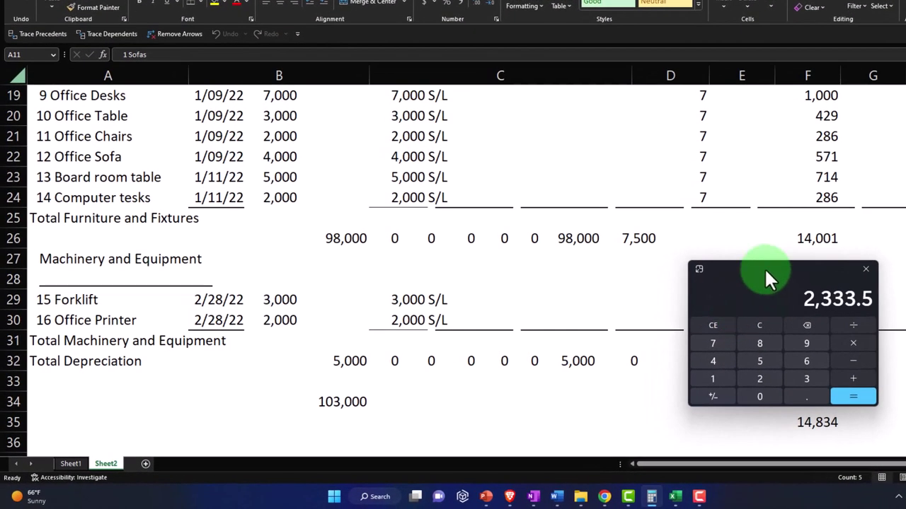
left_click_drag(765, 271, 905, 278)
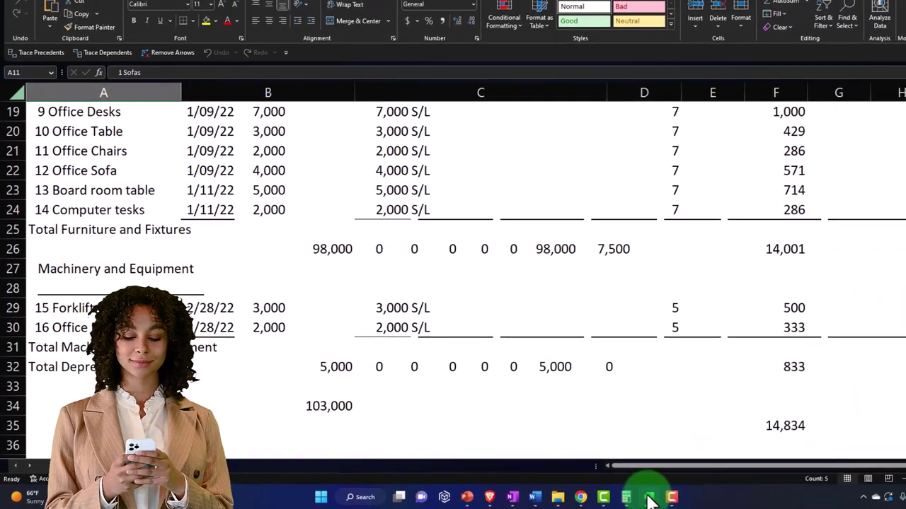
- Switch to QuickBooks, check the fixed assets on the Balance Sheet, and review the January–February 2023 Profit and Loss report
left_click(675, 499)
left_click(274, 267)
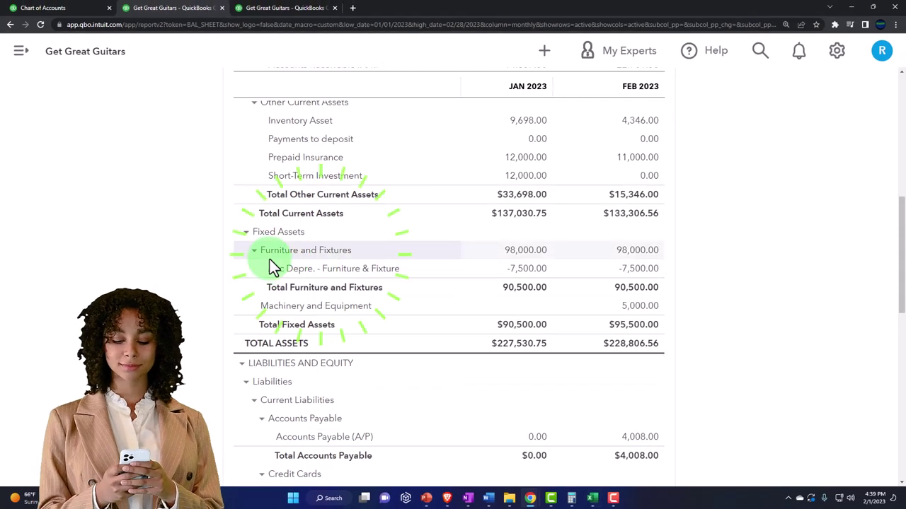
left_click(270, 8)
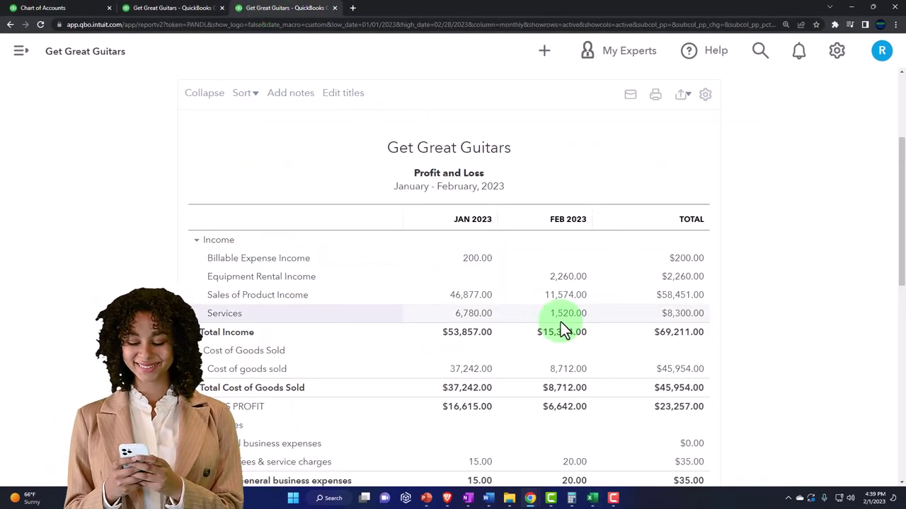
scroll(570, 311, "down", 1)
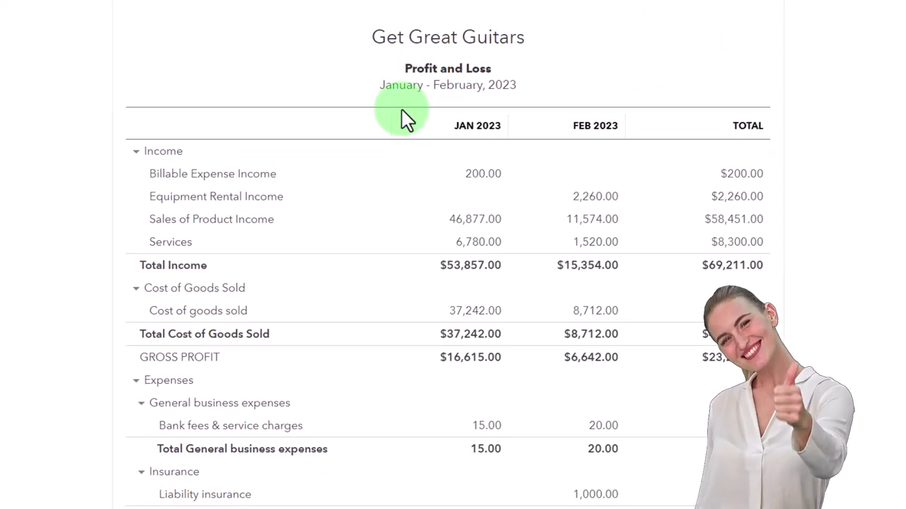
- Switch to the Chart of Accounts and look over the fixed asset accounts and their accumulated depreciation sub-accounts
left_click(88, 10)
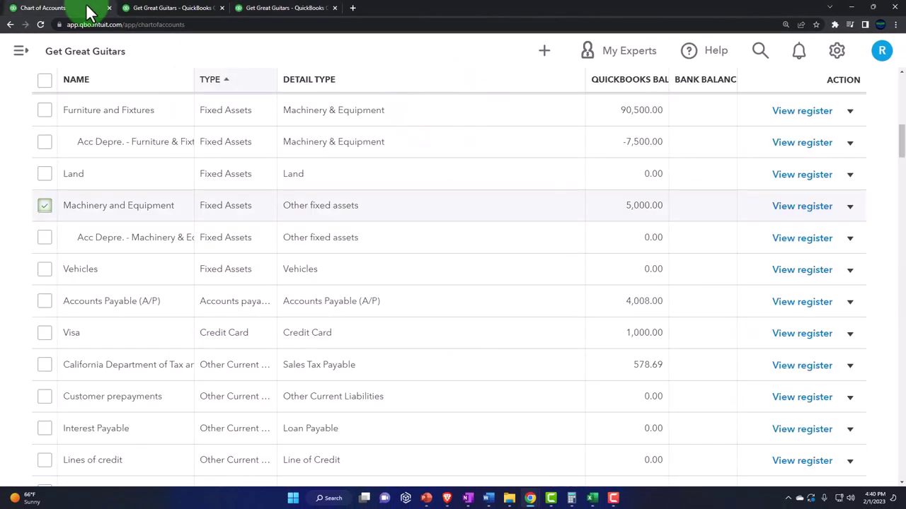
left_click(263, 304)
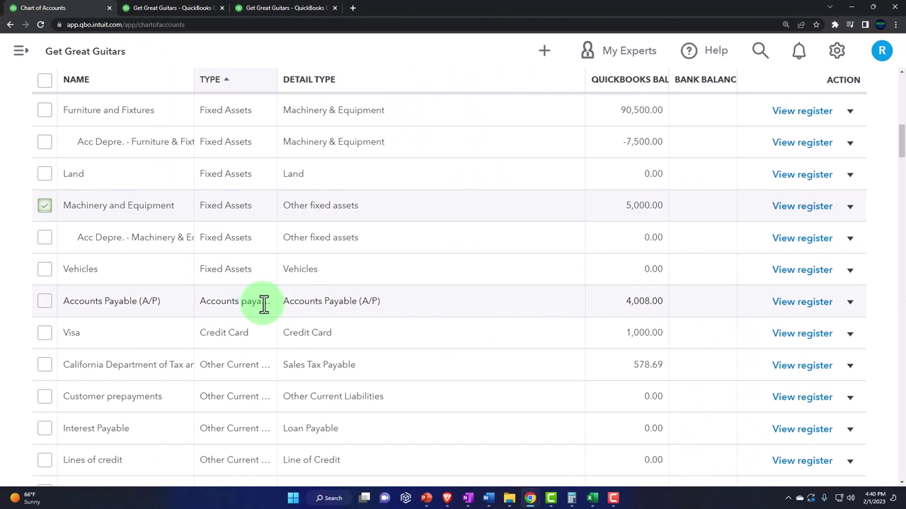
left_click(265, 310)
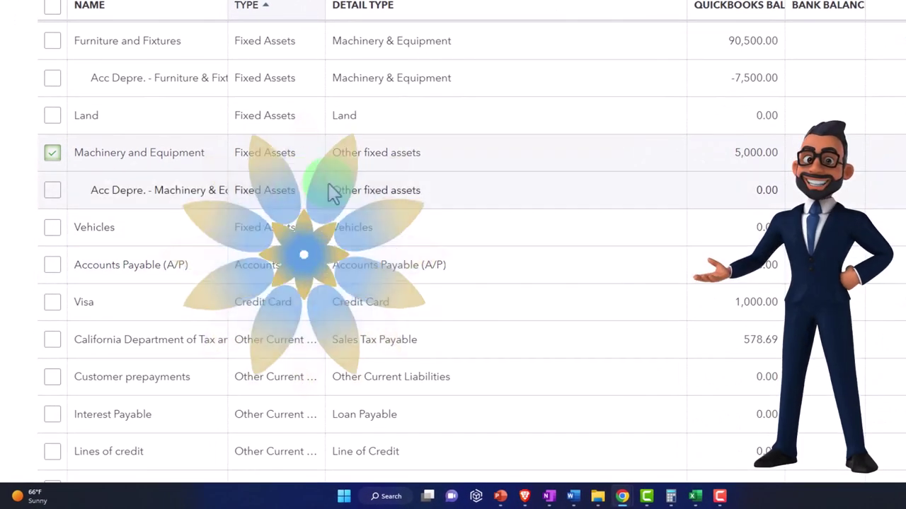
left_click(566, 36)
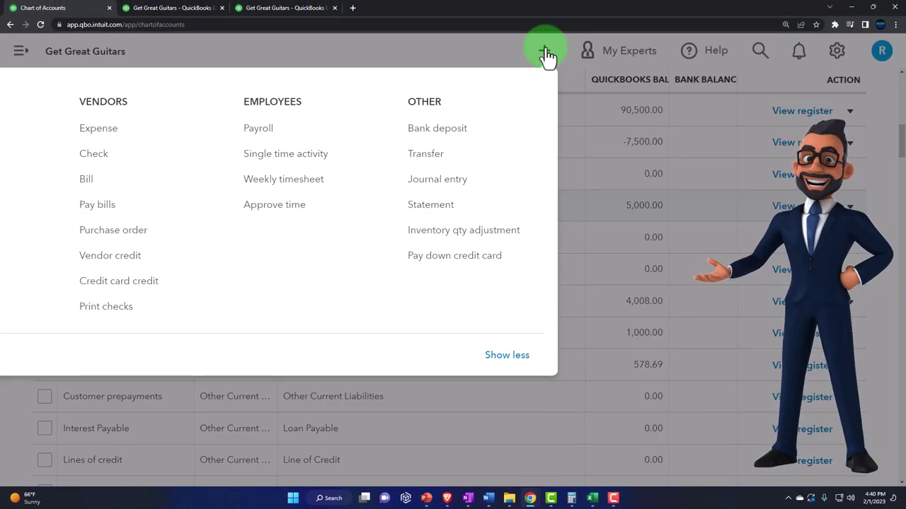
left_click(467, 183)
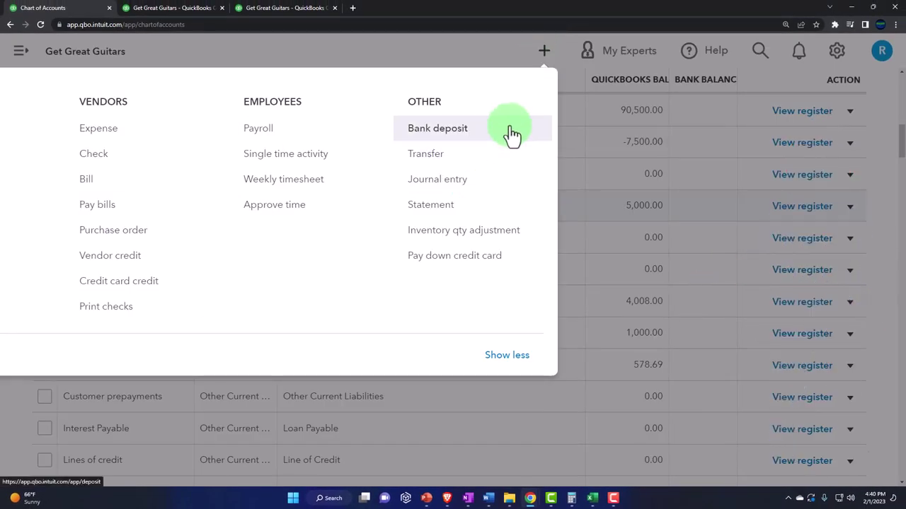
left_click(542, 52)
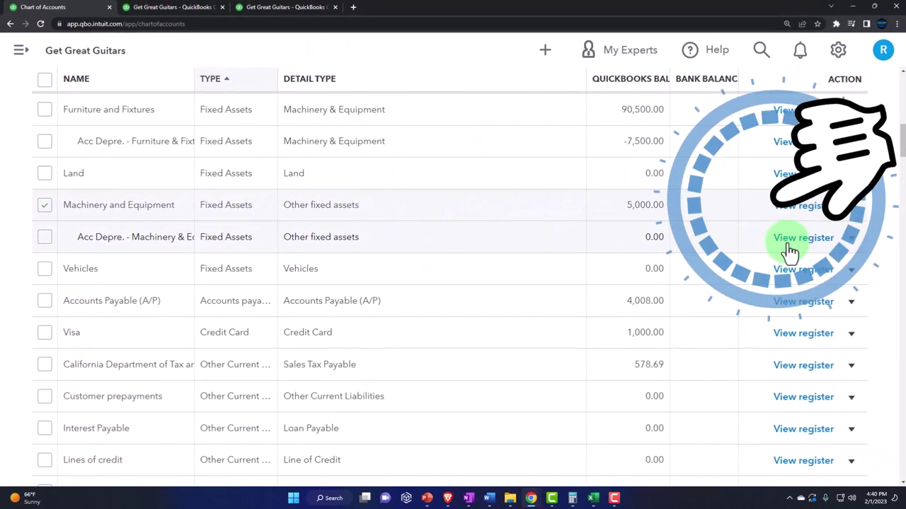
- Open the Acc Depre. - Machinery & Equipment register and start a journal entry dated 02/28/2023 with the memo "ADJ Entry"
left_click(789, 242)
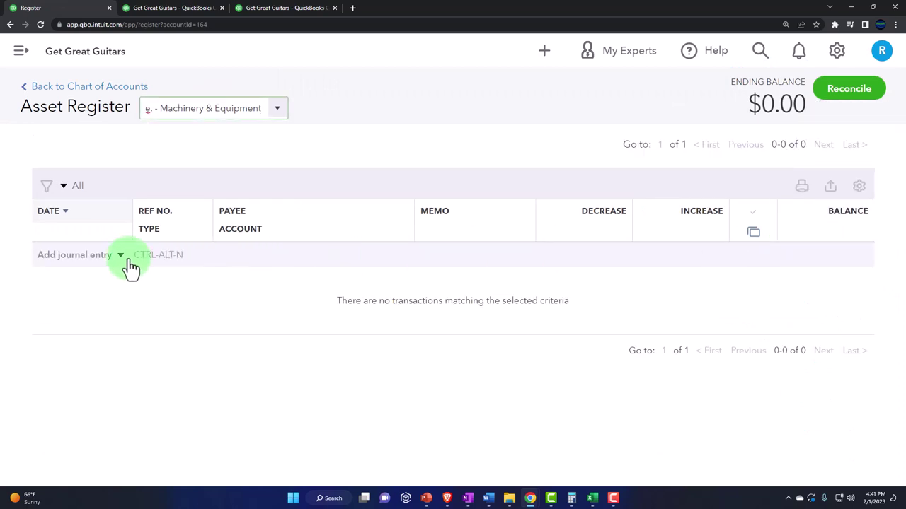
left_click(70, 303)
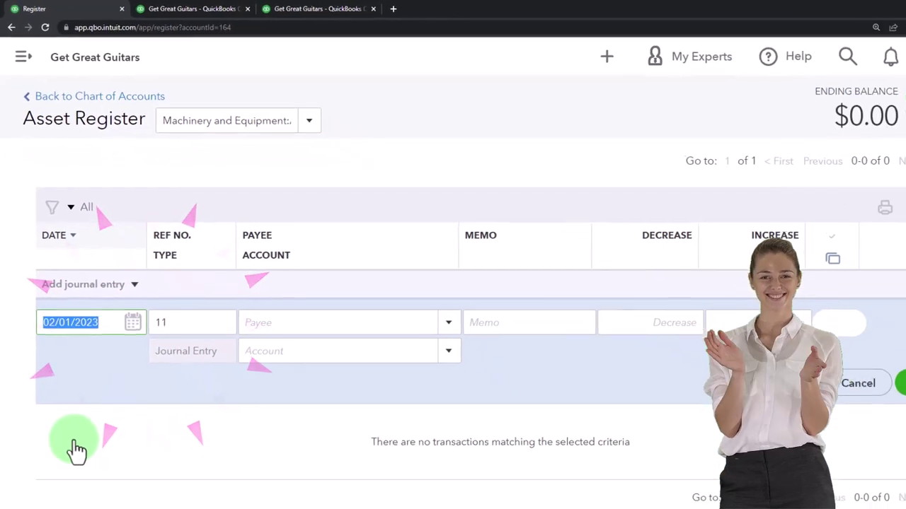
type("022823")
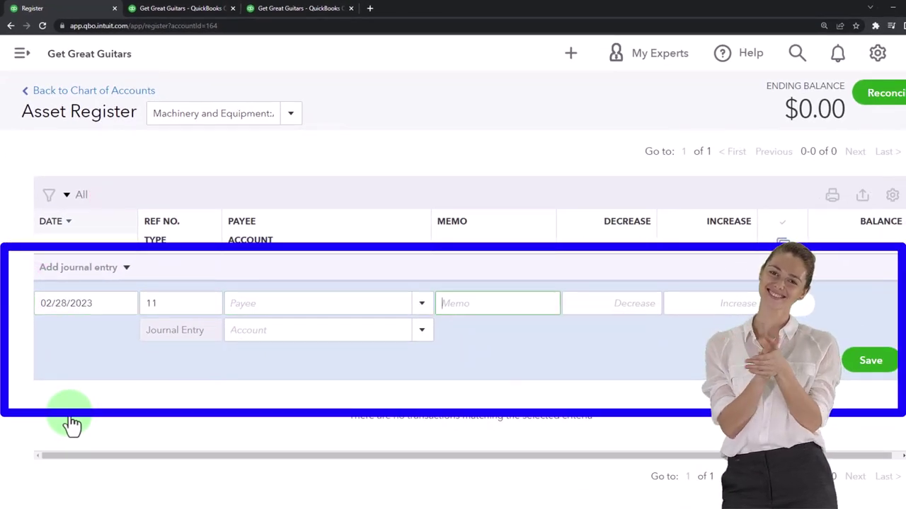
key("BackSpace")
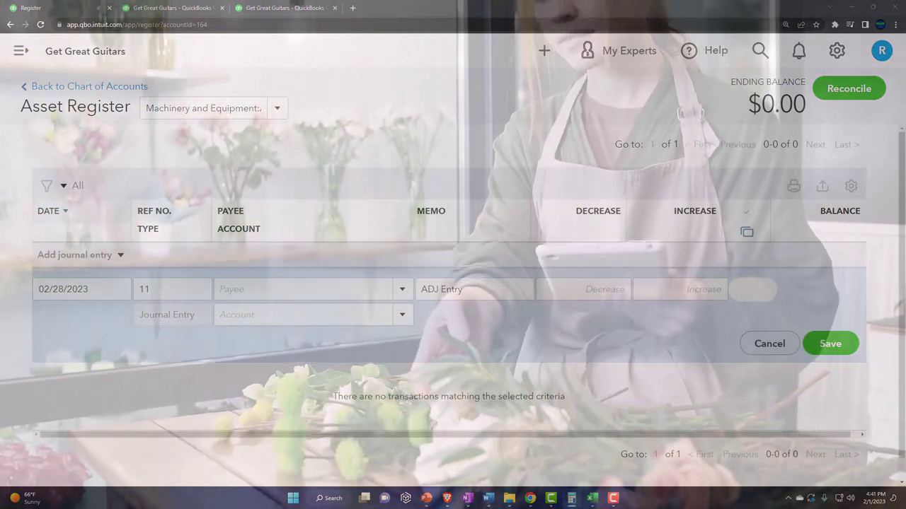
- Check the fixed assets on the Balance Sheet, and enter 2333.50 as the increase in the new register entry
left_click(600, 293)
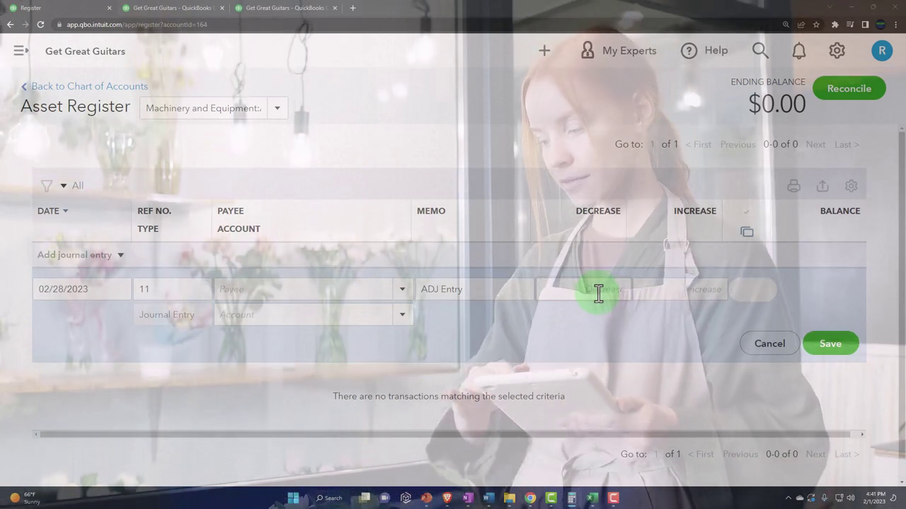
left_click(656, 288)
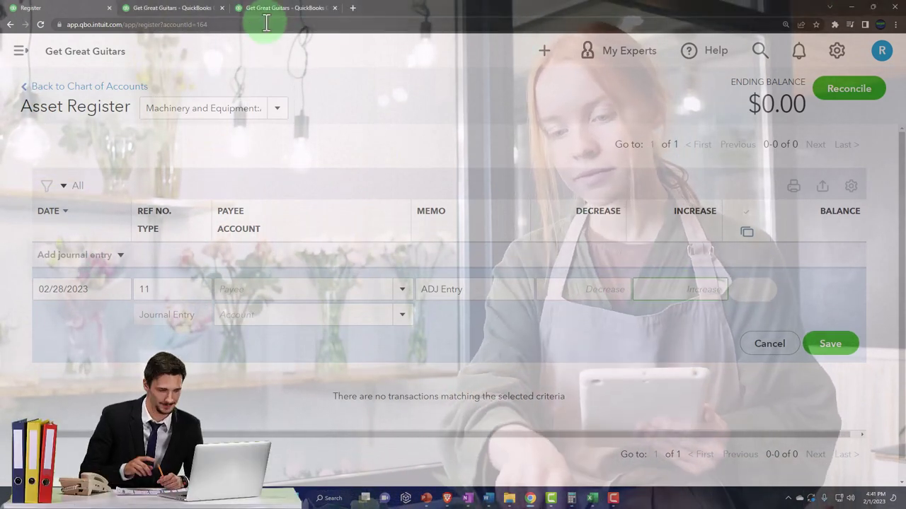
left_click(169, 8)
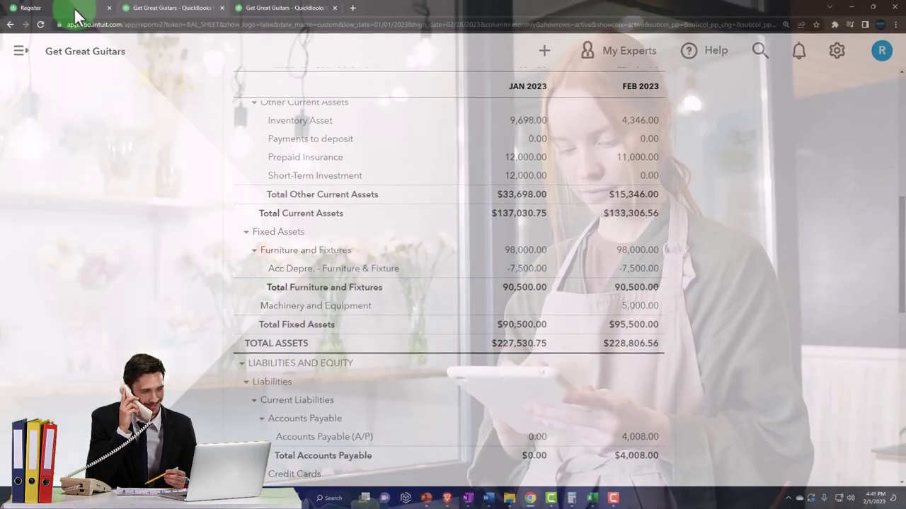
left_click(73, 8)
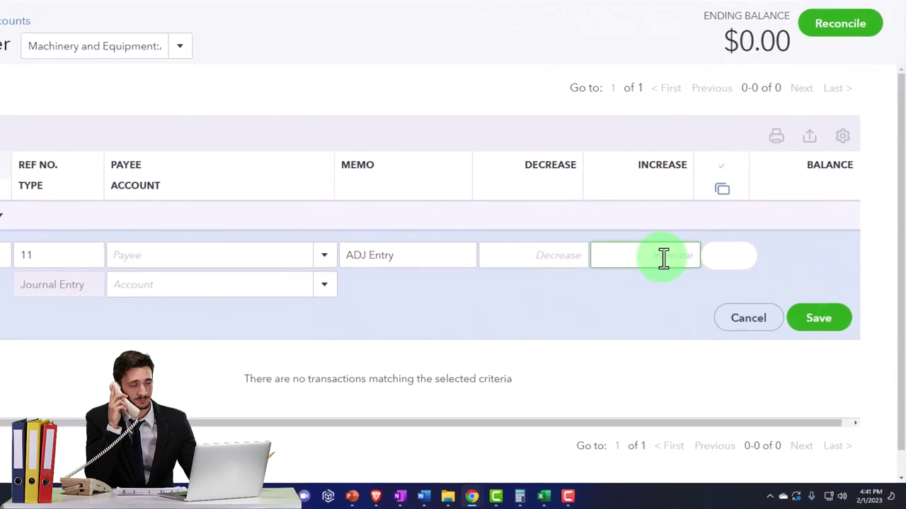
left_click(697, 291)
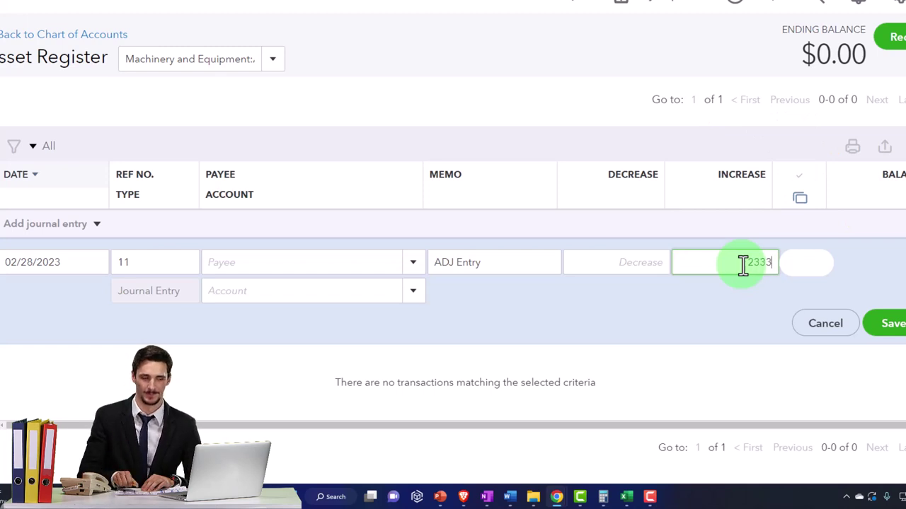
type(".50")
key("Tab")
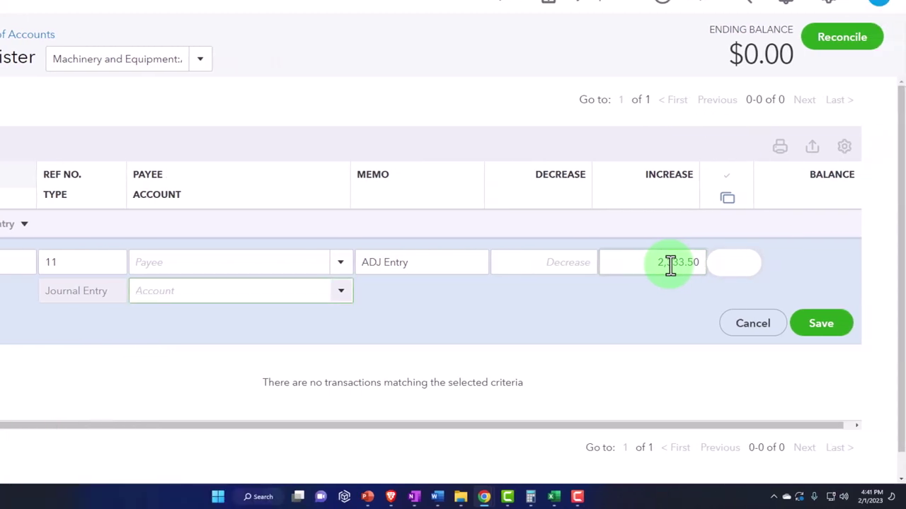
- Assign the register entry to the Depreciation expense account and save it
type("depreciation")
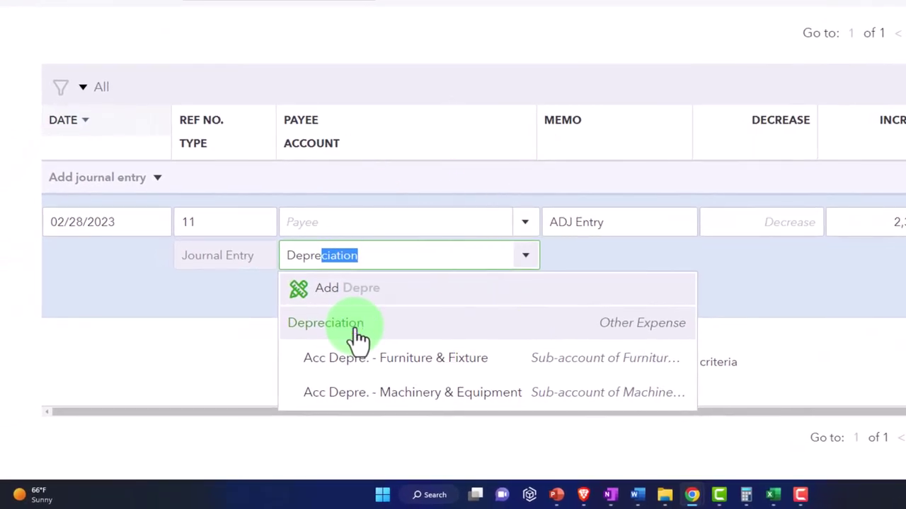
left_click(356, 330)
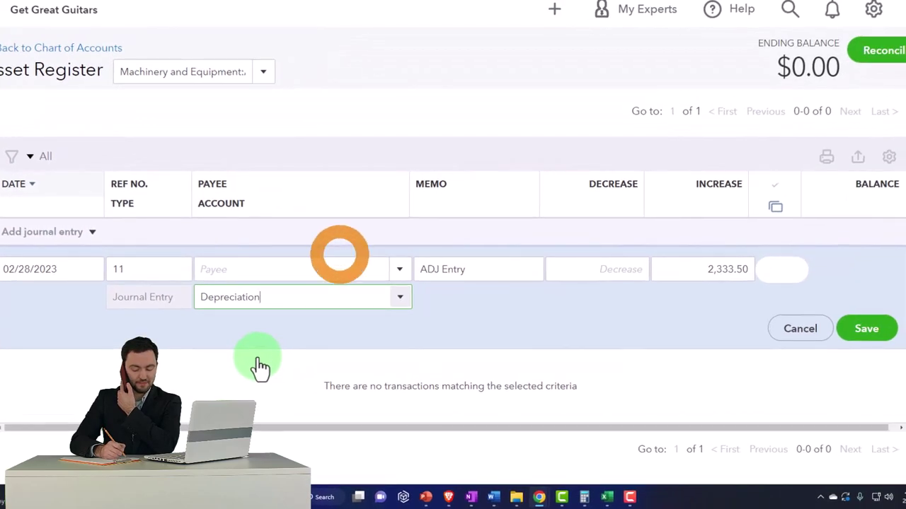
left_click(859, 338)
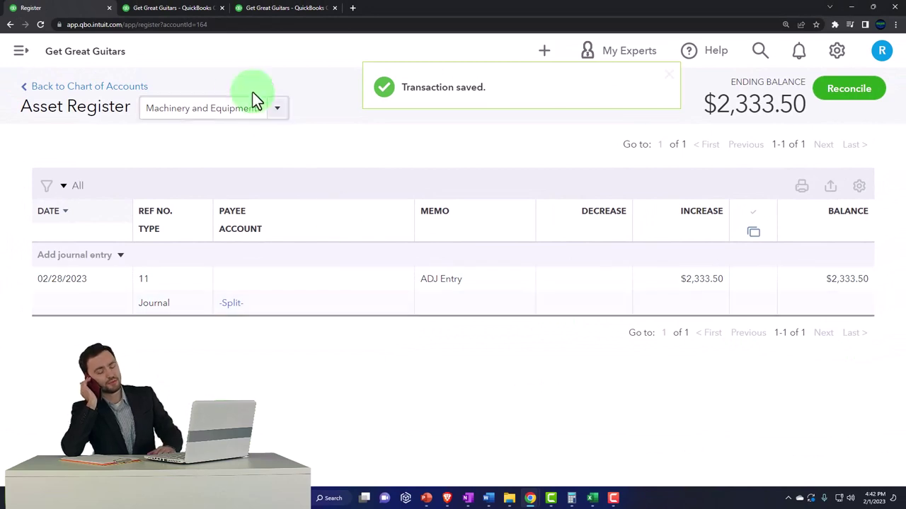
- Rerun the January–February 2023 Balance Sheet and examine the Machinery and Equipment accumulated depreciation under Fixed Assets
left_click(188, 15)
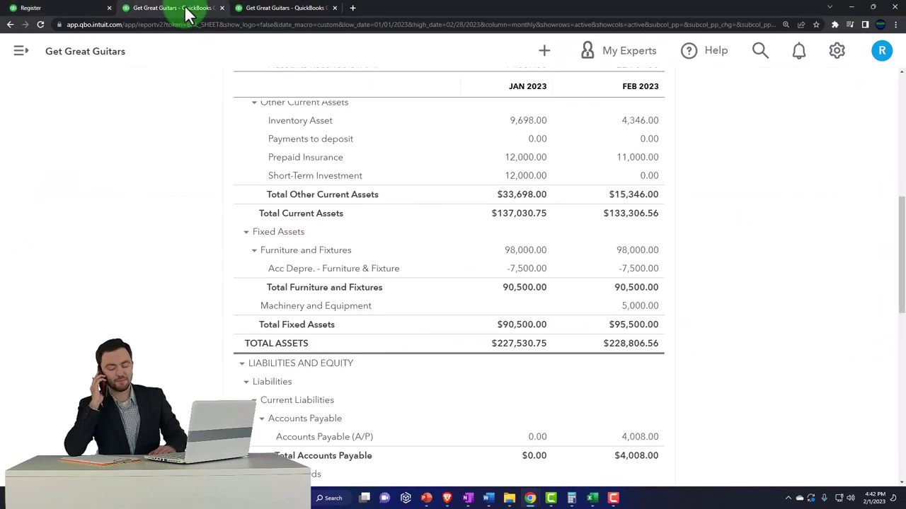
scroll(485, 245, "up", 10)
left_click(651, 200)
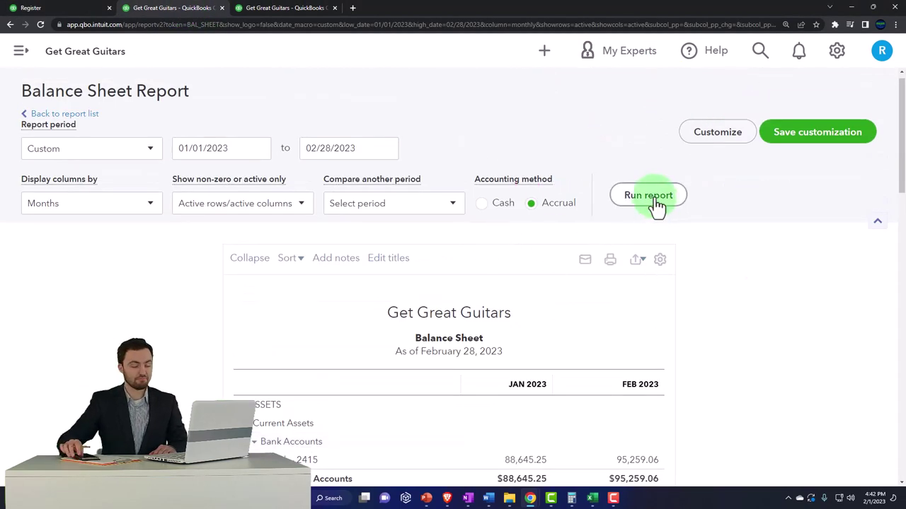
scroll(697, 326, "down", 3)
key("ctrl+plus")
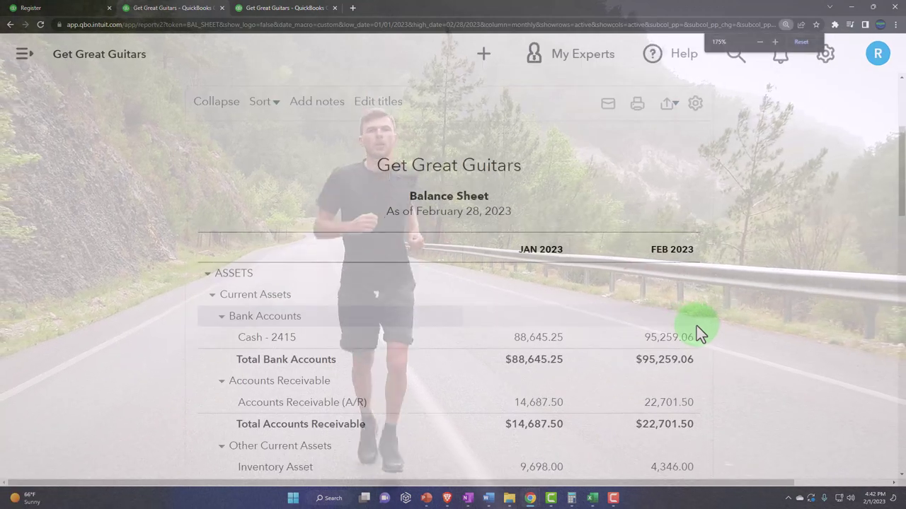
scroll(697, 325, "down", 5)
scroll(697, 326, "down", 1)
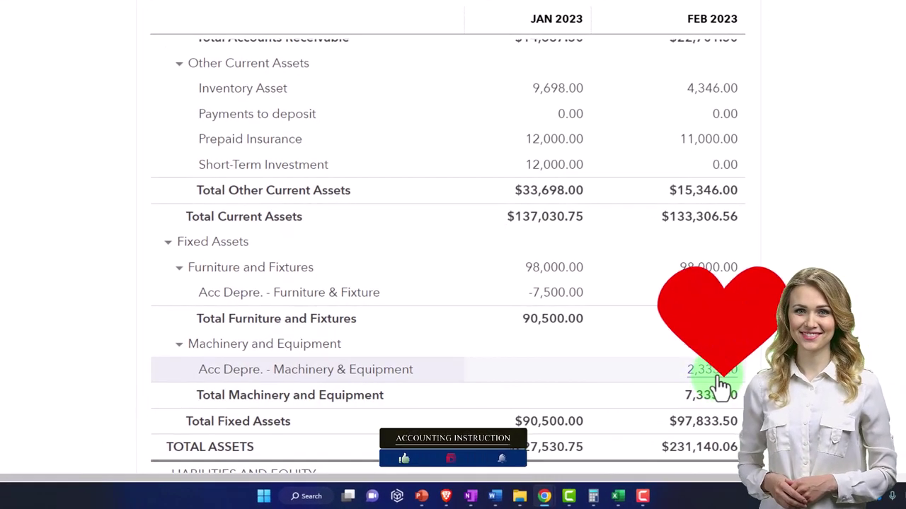
- View the transactions behind the February Acc Depre. - Machinery & Equipment amount, and return to the Balance Sheet
left_click(720, 382)
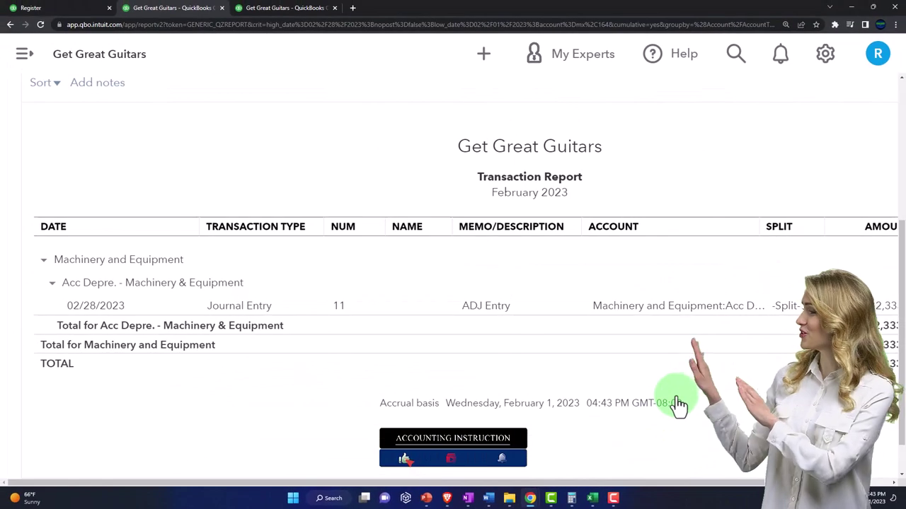
scroll(146, 189, "up", 2)
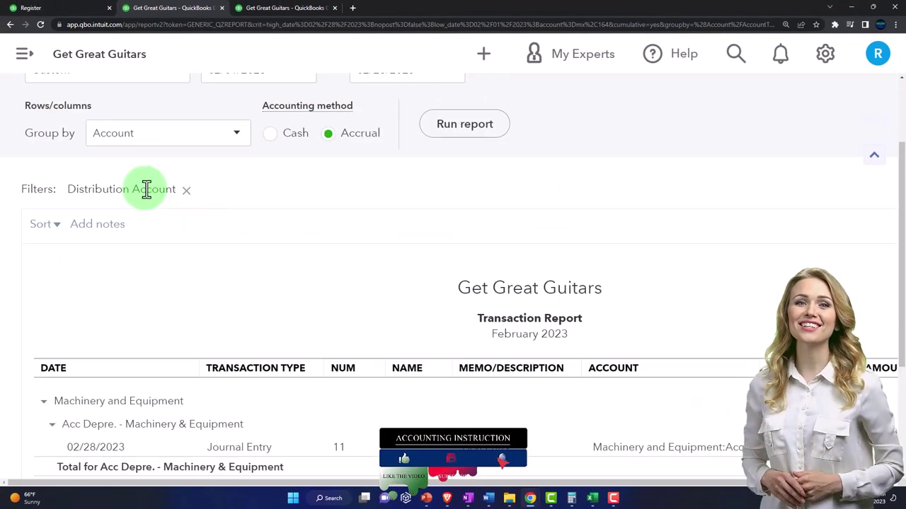
scroll(147, 189, "up", 2)
left_click(101, 122)
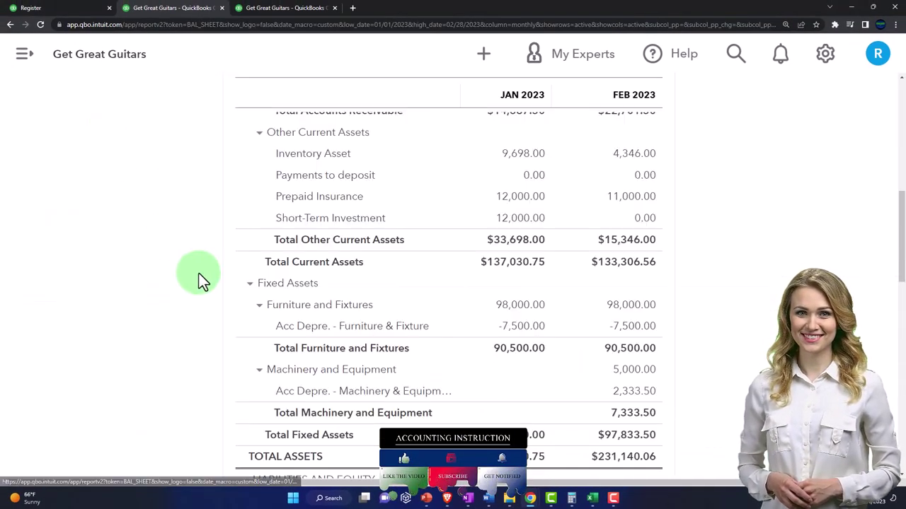
- Drill down from the February Acc Depre. - Machinery & Equipment amount to its journal entry and open the first line for editing
scroll(212, 297, "down", 1)
left_click(603, 322)
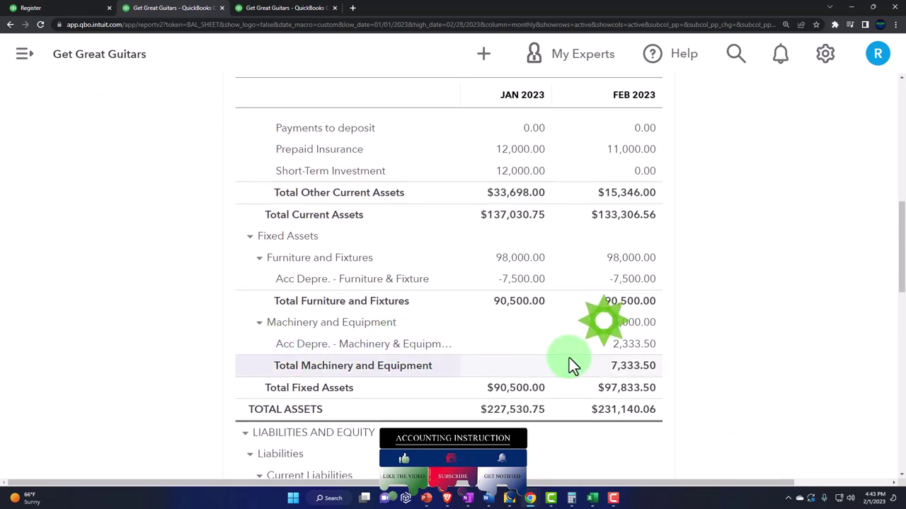
left_click(619, 351)
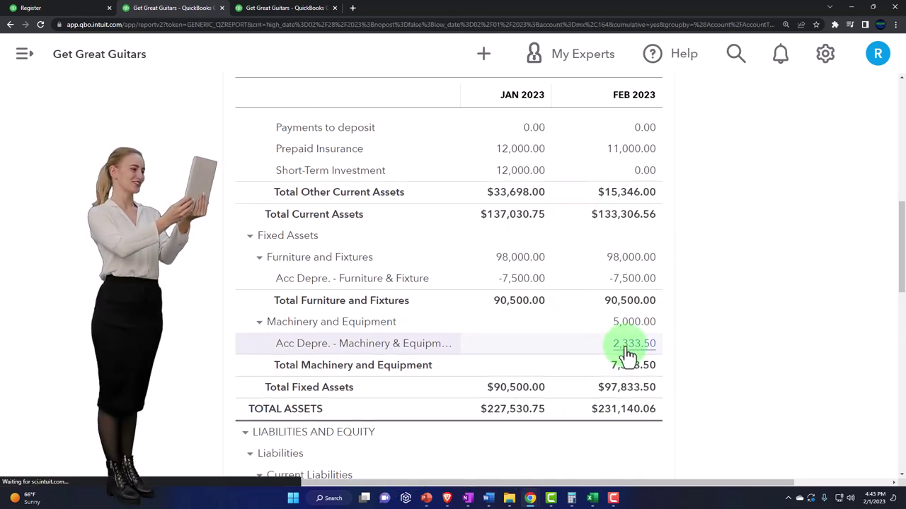
scroll(627, 355, "up", 1)
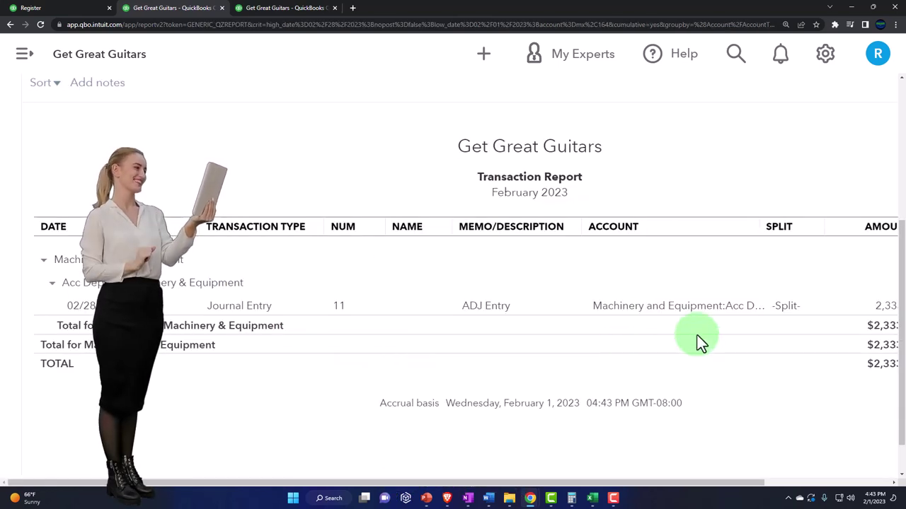
left_click(884, 309)
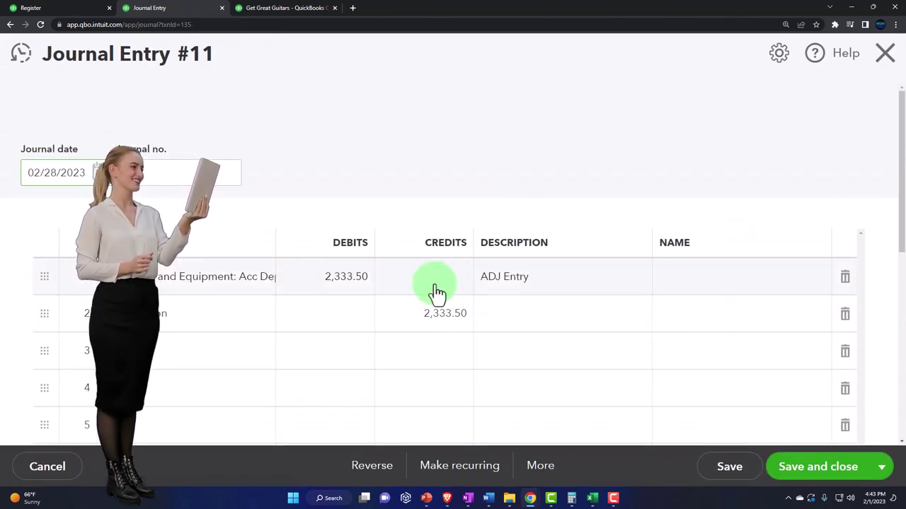
left_click(431, 280)
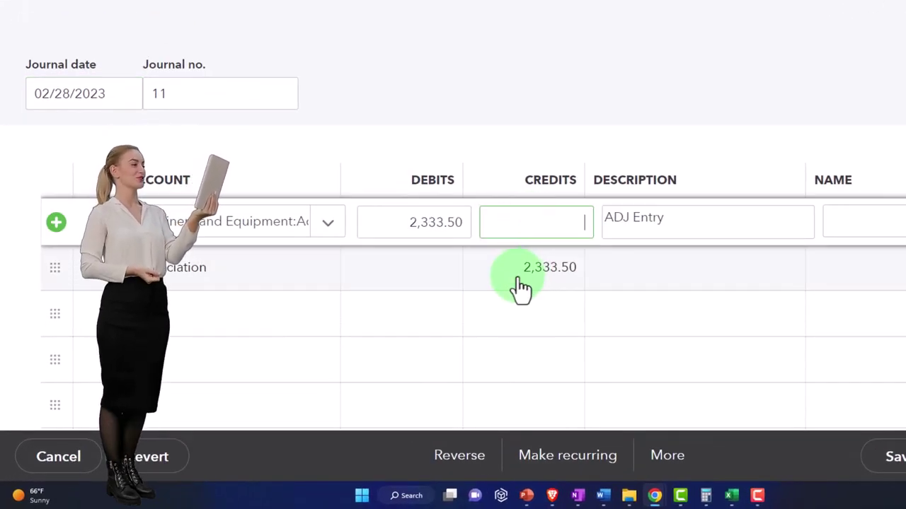
- Switch to the Excel depreciation schedule and use Calculator to divide the Machinery and Equipment depreciation of 833 by 12 and multiply by 2
mouse_move(732, 498)
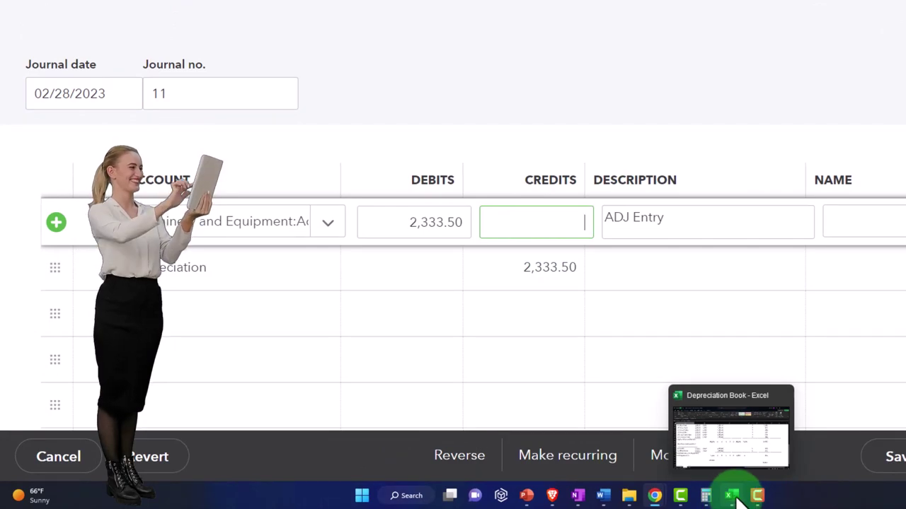
mouse_move(657, 498)
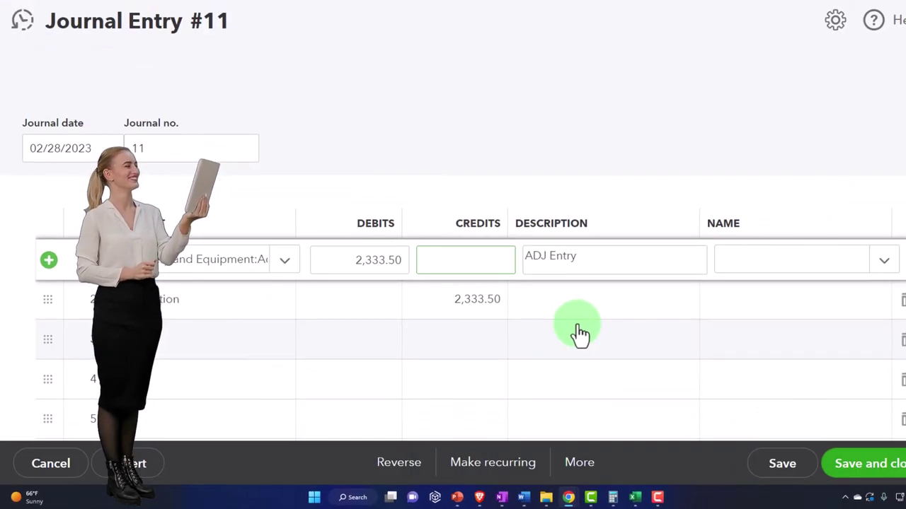
left_click(634, 498)
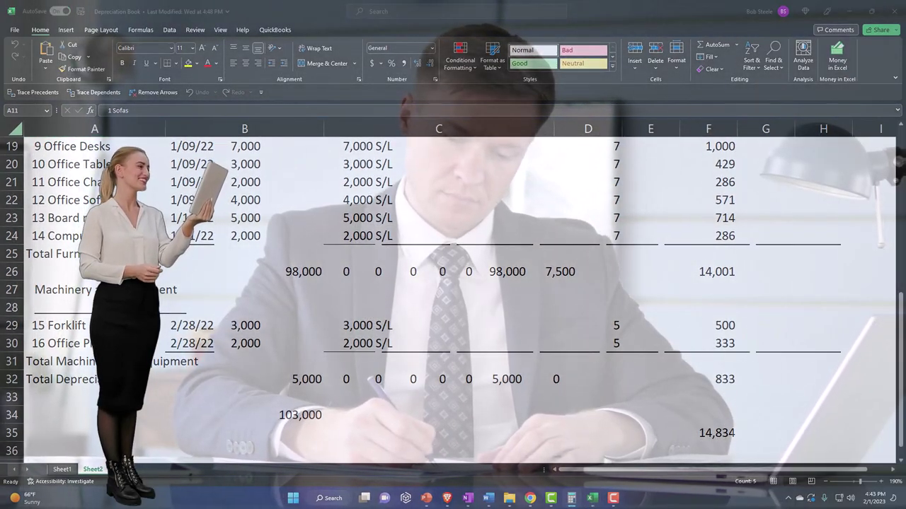
left_click_drag(905, 329, 475, 349)
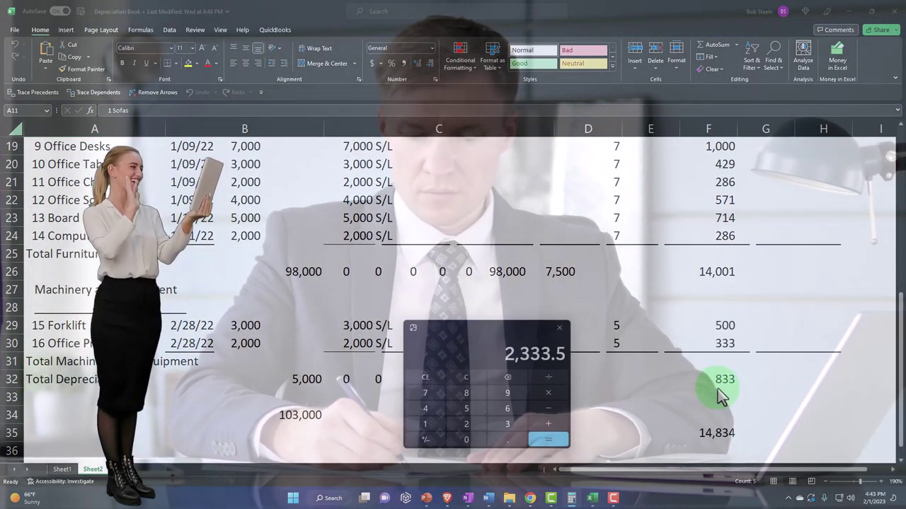
left_click(467, 377)
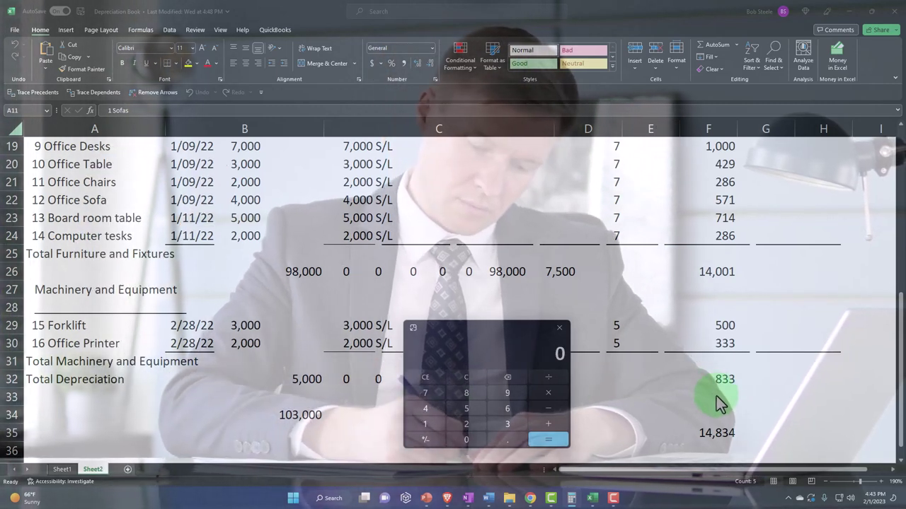
type("833/12*2")
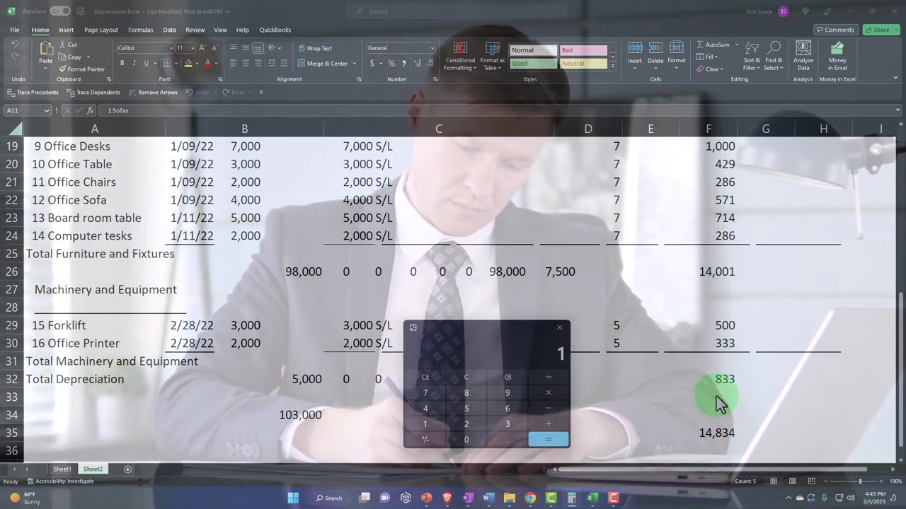
key("Return")
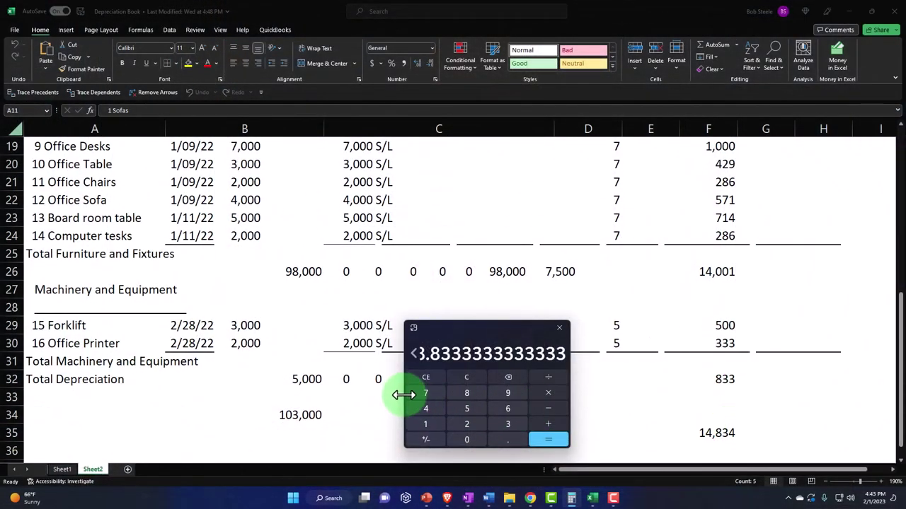
- Move the calculator off the depreciation schedule and switch back to the open journal entry in QuickBooks
left_click_drag(433, 326, 835, 344)
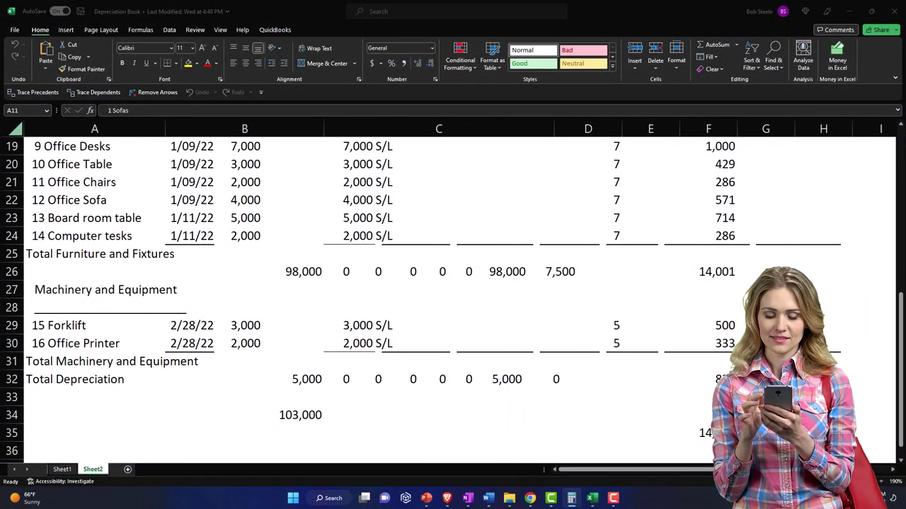
left_click(594, 498)
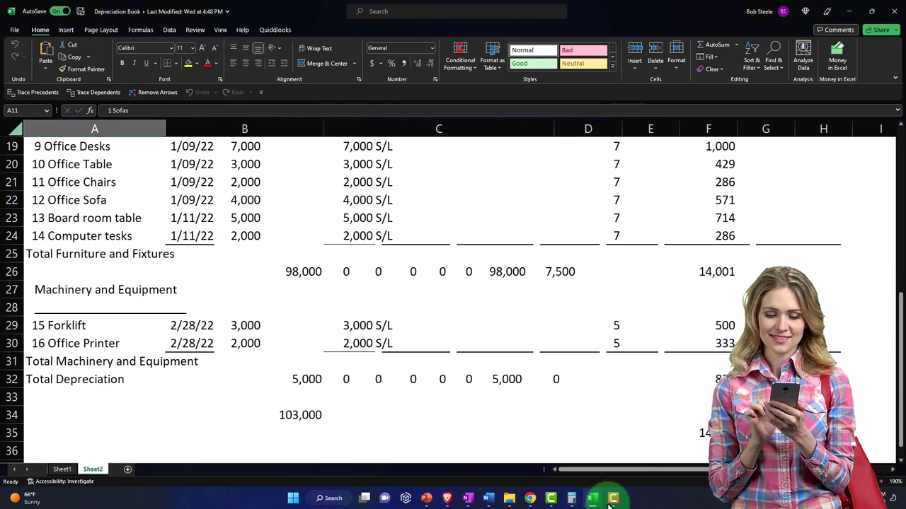
left_click(612, 499)
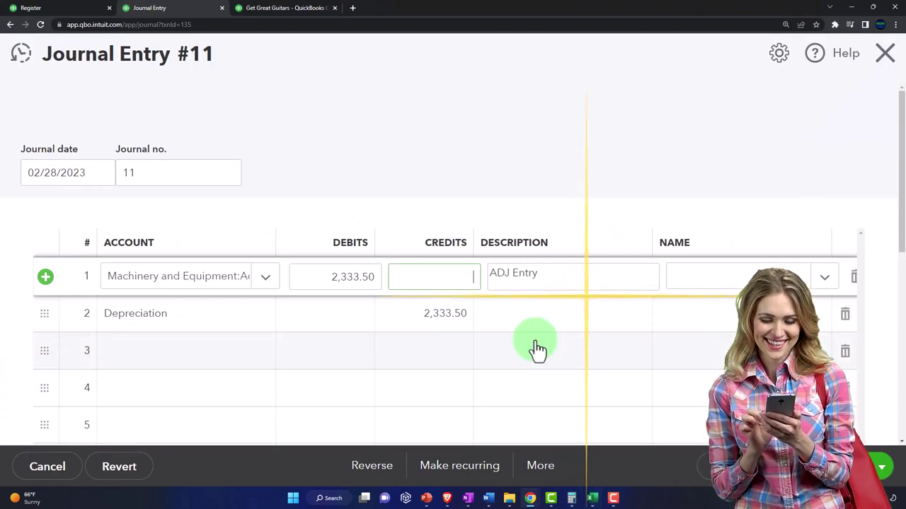
- Correct the journal entry to credit Machinery and Equipment accumulated depreciation and debit Depreciation for 138.83, and save and close it
type("1")
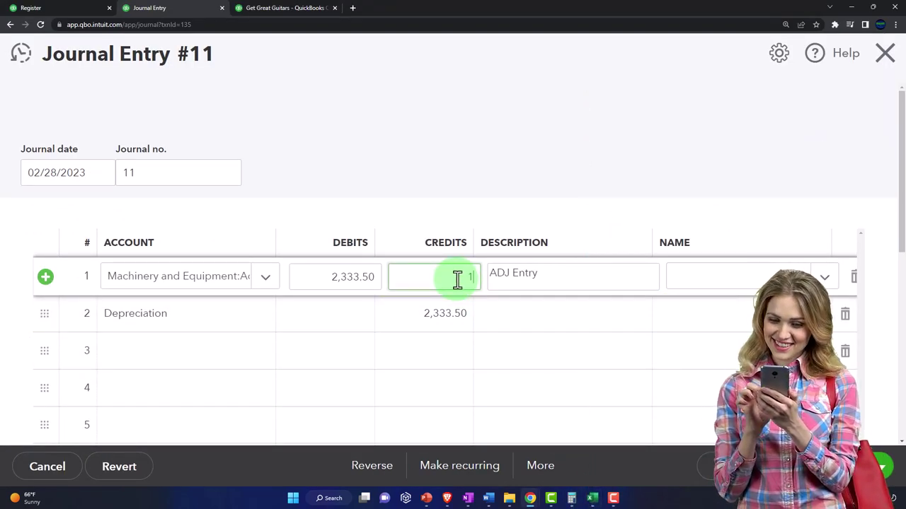
type("38.83")
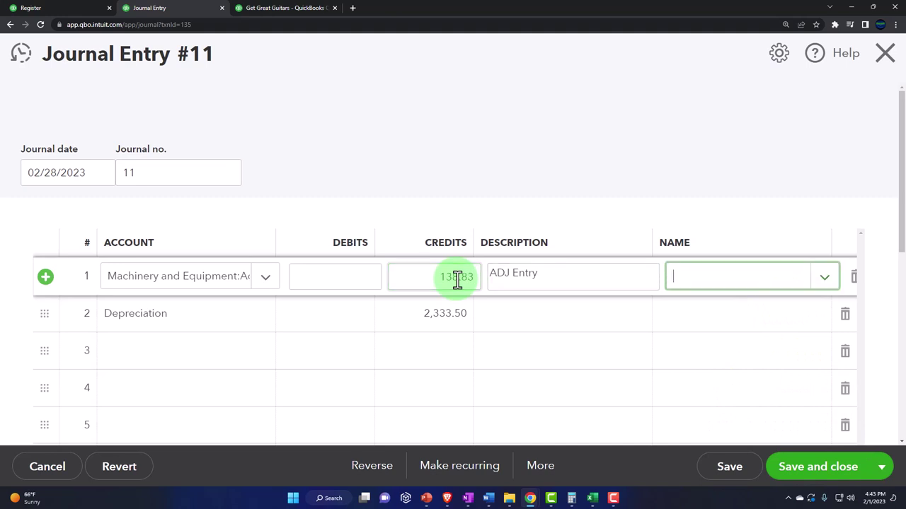
key("Return")
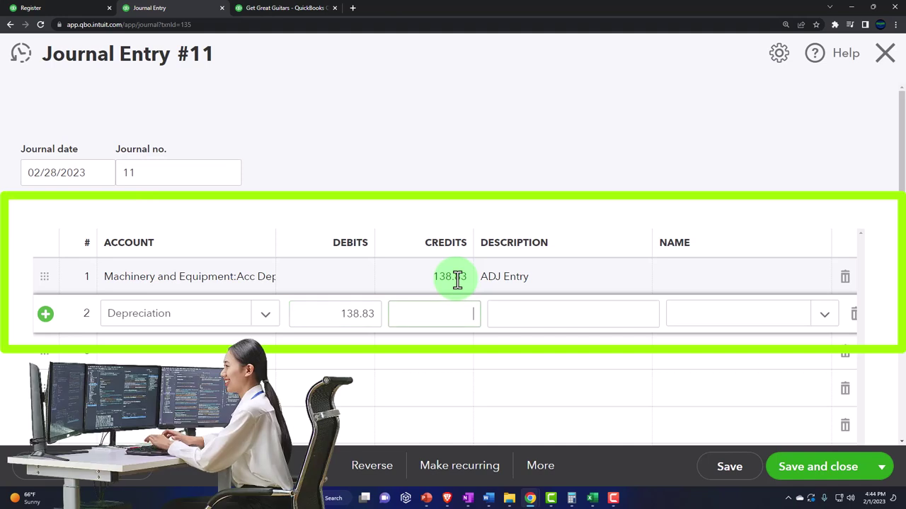
left_click(528, 292)
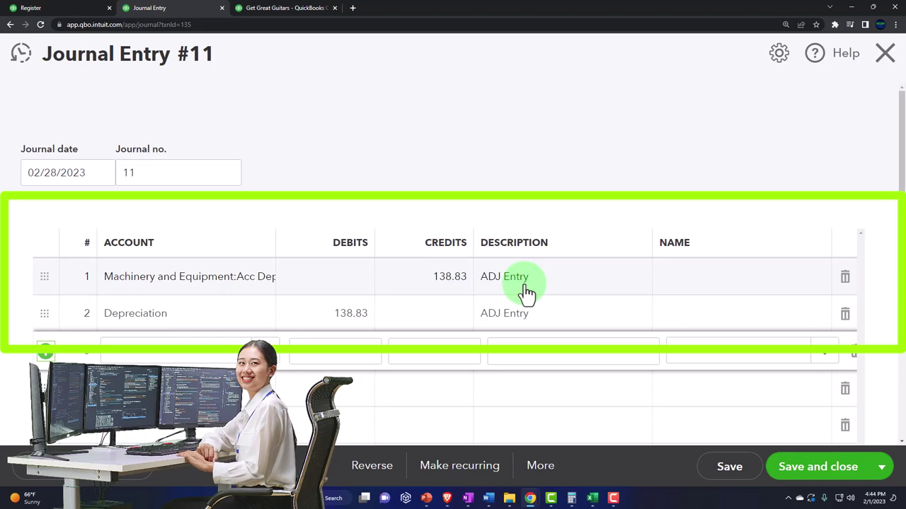
left_click(837, 472)
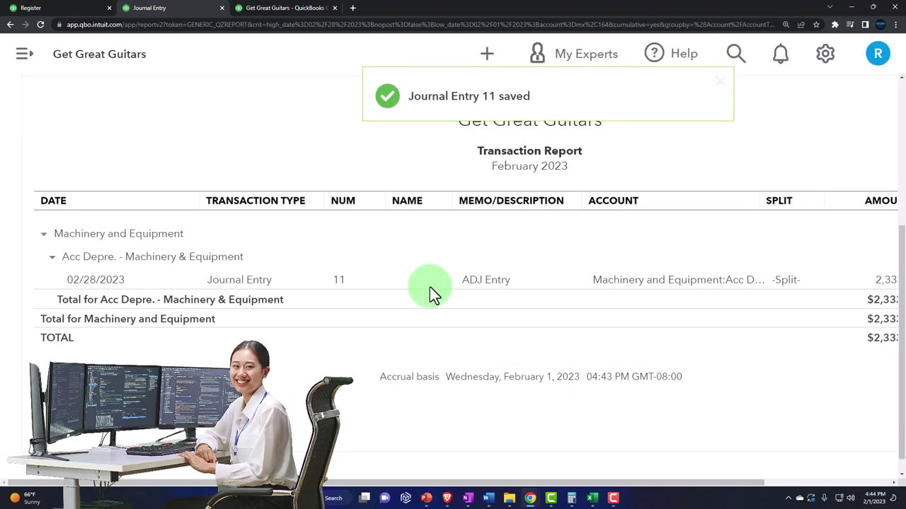
- Return to the Balance Sheet summary and check the Fixed Assets section for the corrected Machinery and Equipment depreciation
scroll(174, 269, "up", 4)
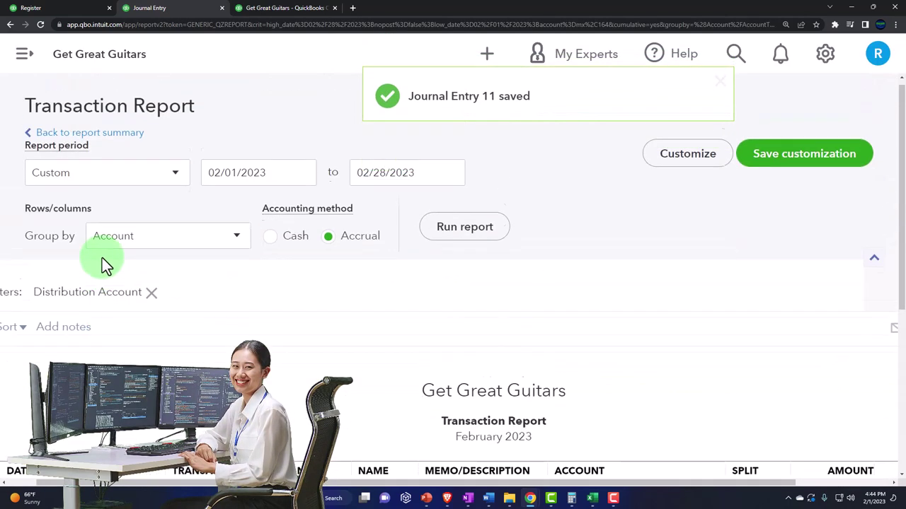
left_click(111, 151)
scroll(110, 152, "down", 8)
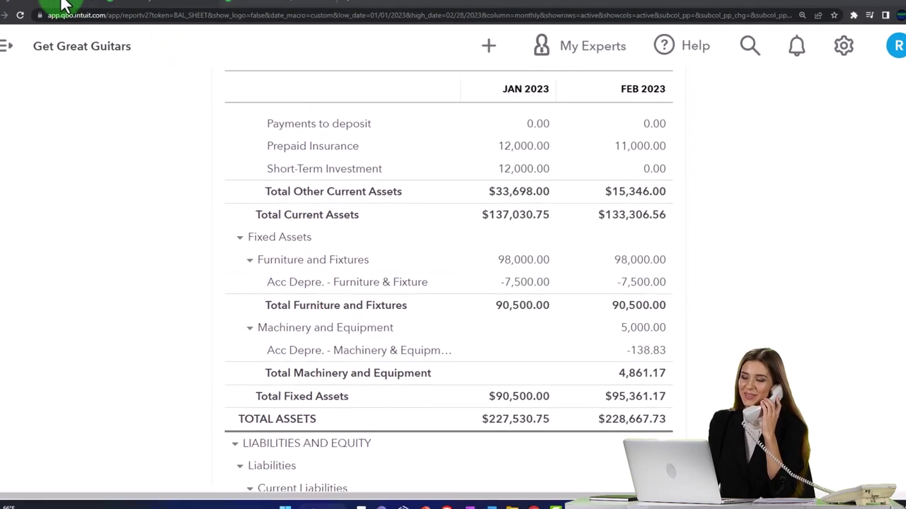
- Switch to the open asset register and go from there to the Chart of Accounts, collapsing the navigation menu
left_click(79, 9)
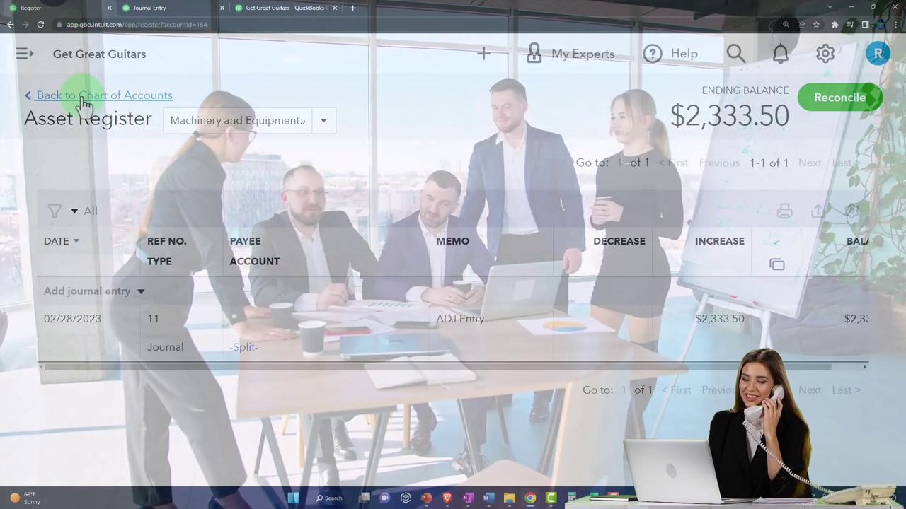
left_click(24, 55)
scroll(91, 348, "down", 4)
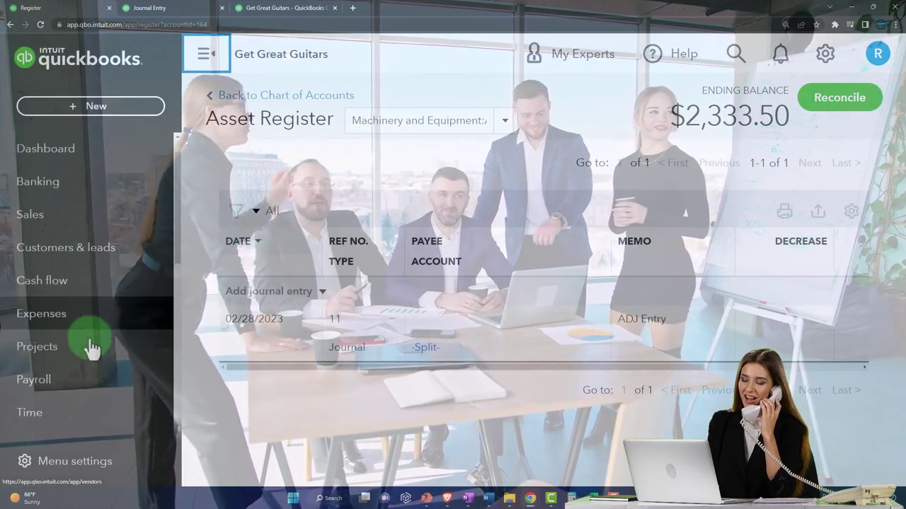
scroll(89, 347, "up", 3)
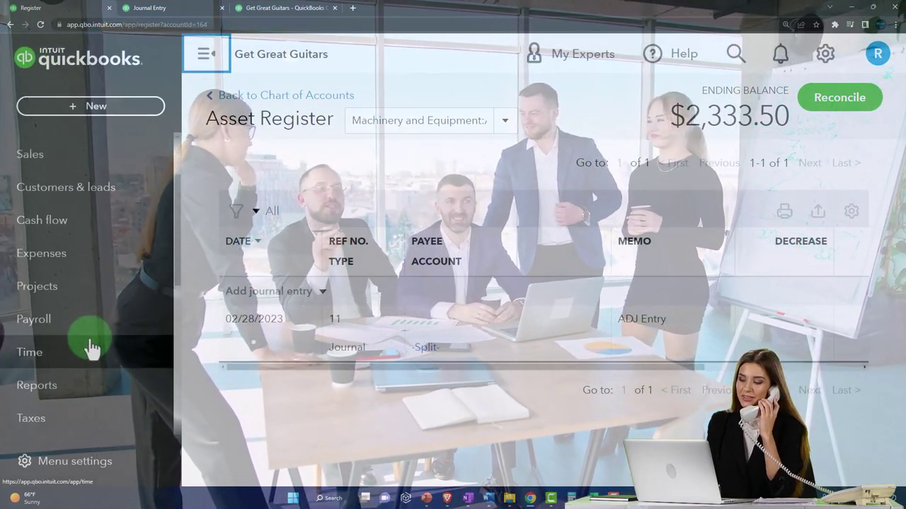
scroll(89, 348, "down", 4)
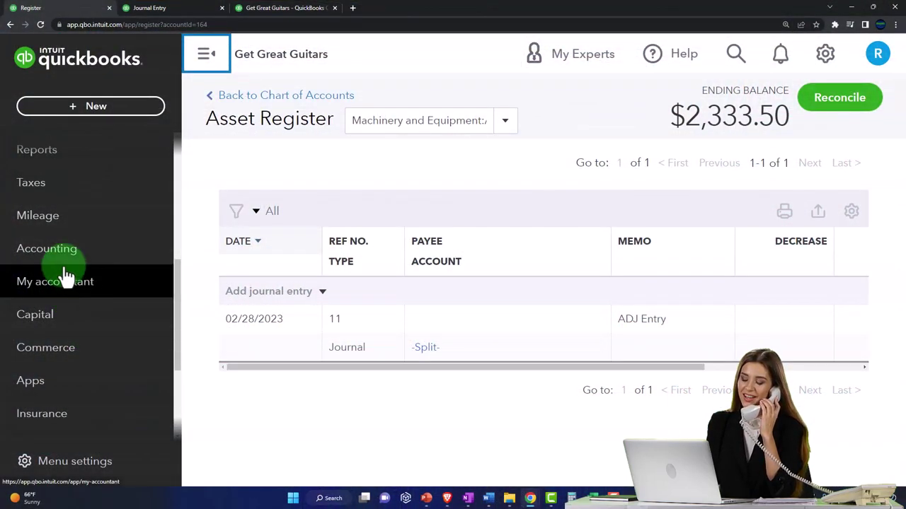
left_click(61, 255)
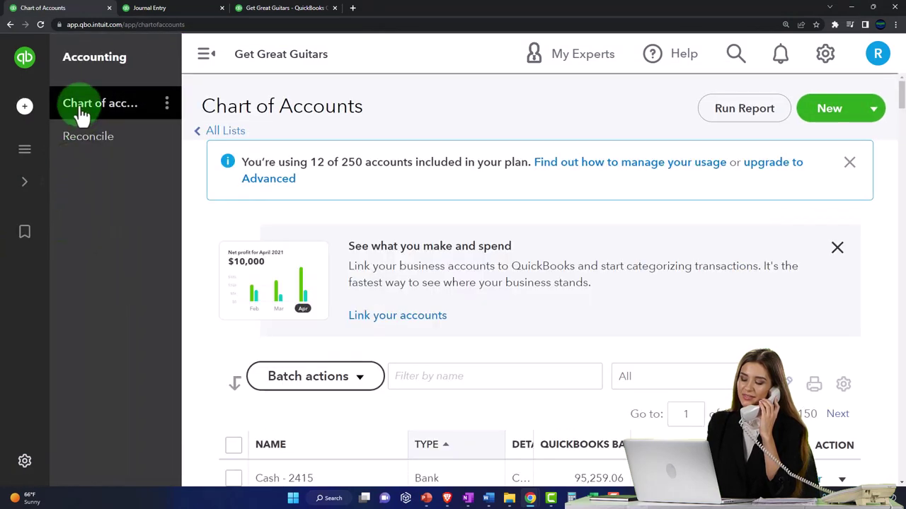
left_click(82, 113)
left_click(205, 59)
- Open the register of the Acc Depre. - Furniture & Fixture account from the Chart of Accounts
scroll(239, 265, "down", 5)
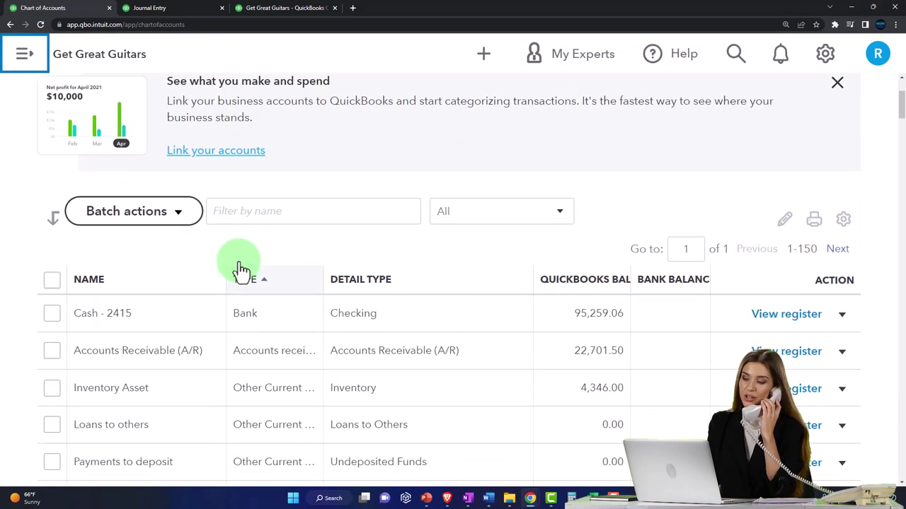
scroll(238, 261, "down", 4)
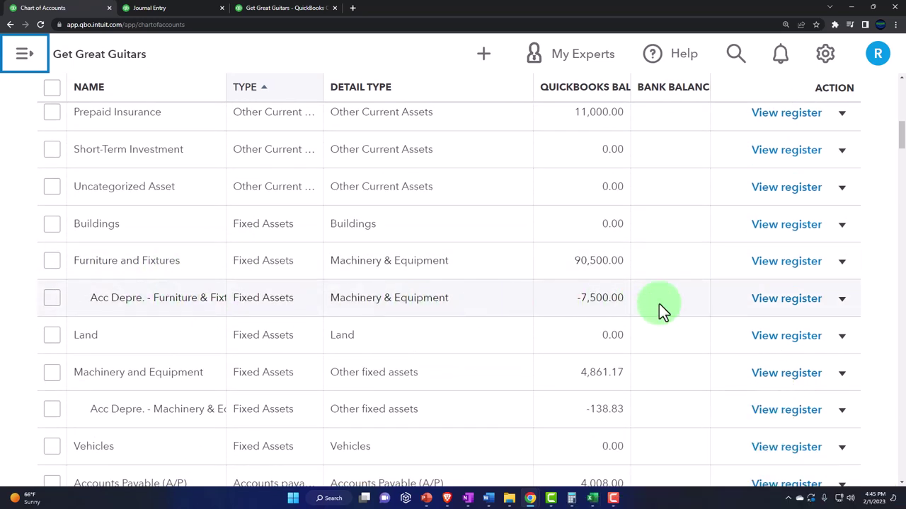
left_click(783, 300)
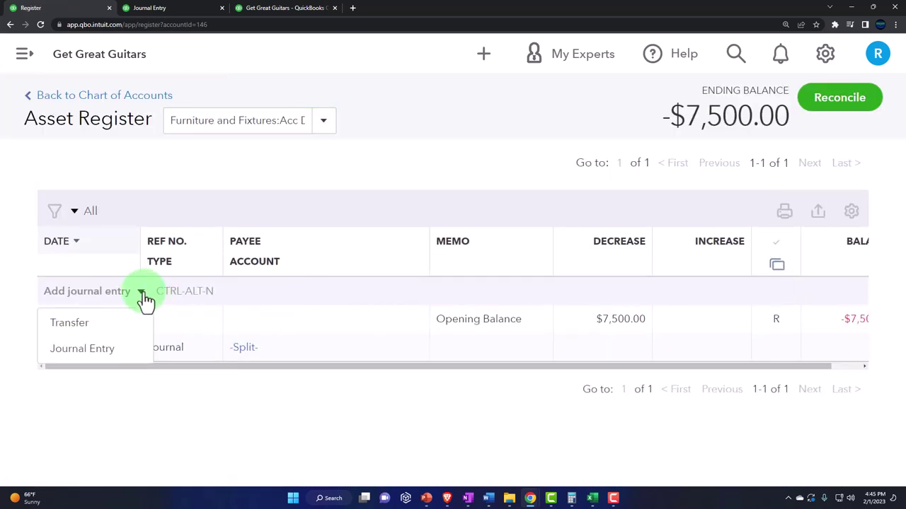
- Start a journal entry dated 02/28/2023 in the Furniture and Fixtures accumulated depreciation register with the memo "ADJ Entry"
left_click(117, 349)
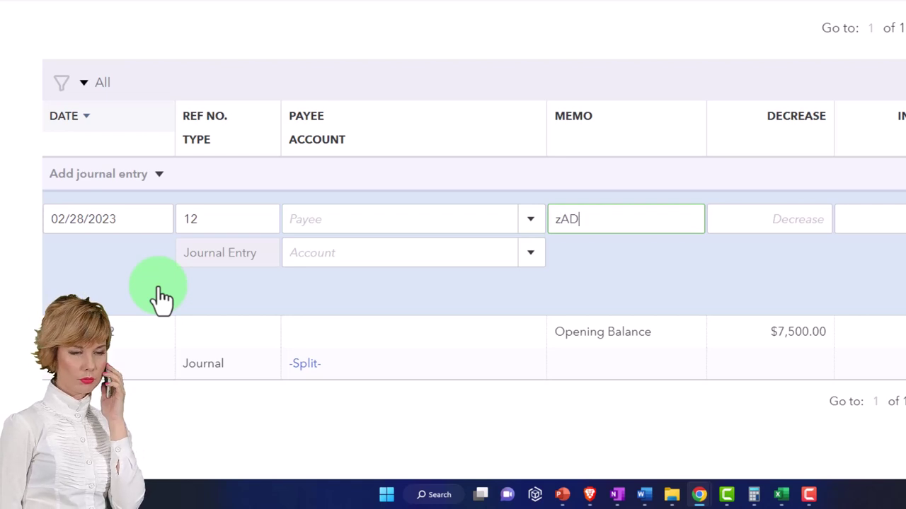
key("BackSpace")
key("BackSpace")
key("BackSpace")
type("ADJ ")
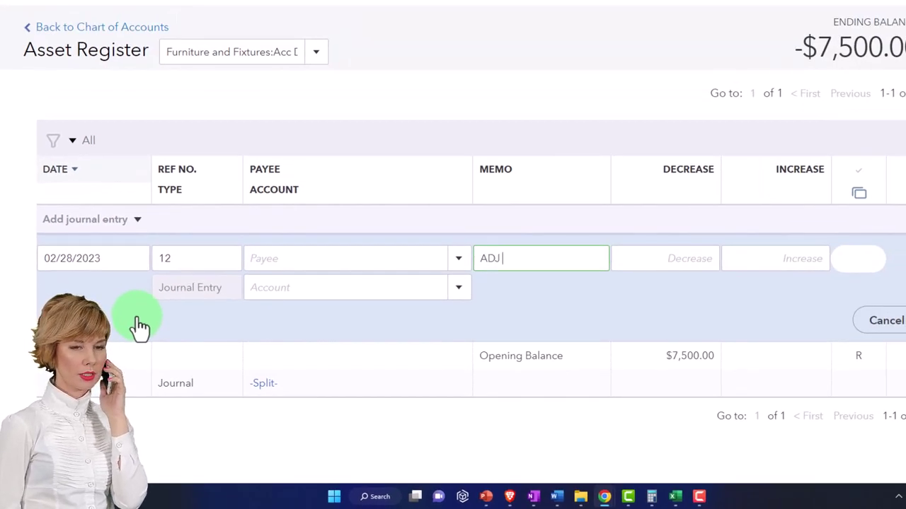
type("Entry")
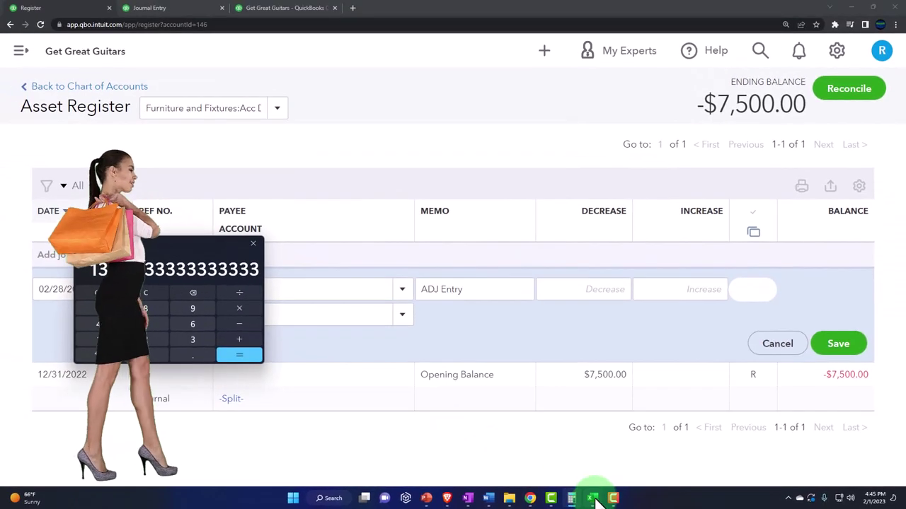
- Switch to the Excel depreciation schedule and use Calculator to divide the Furniture and Fixtures depreciation of 14,001 by 12 and multiply by 2
left_click(593, 499)
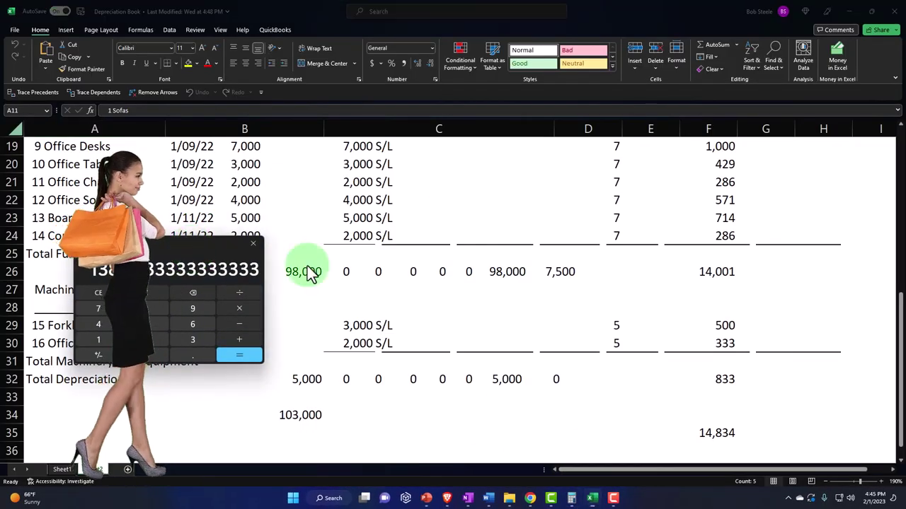
left_click_drag(309, 275, 697, 297)
left_click(647, 341)
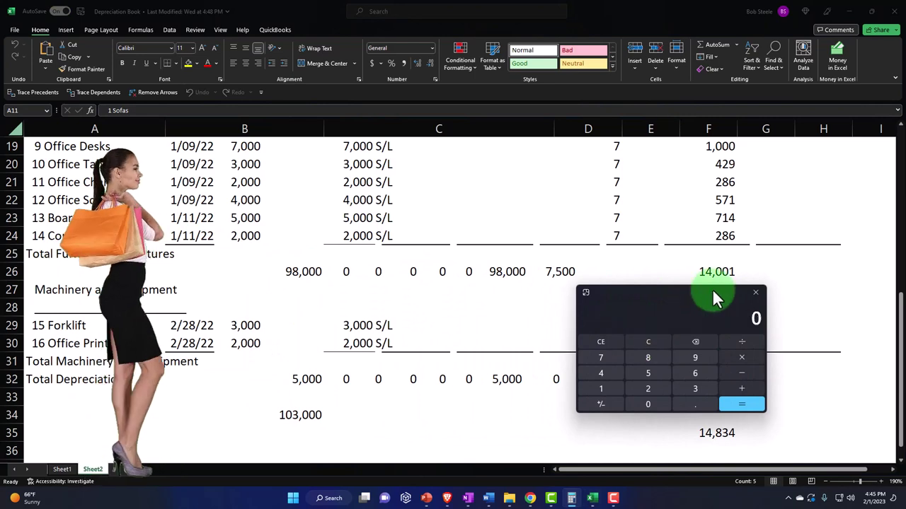
type("1")
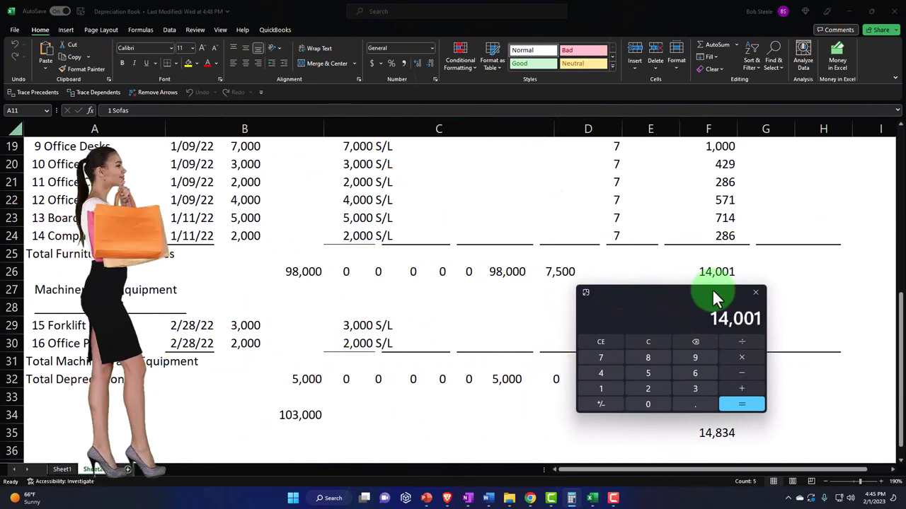
type("4001/12")
key("Return")
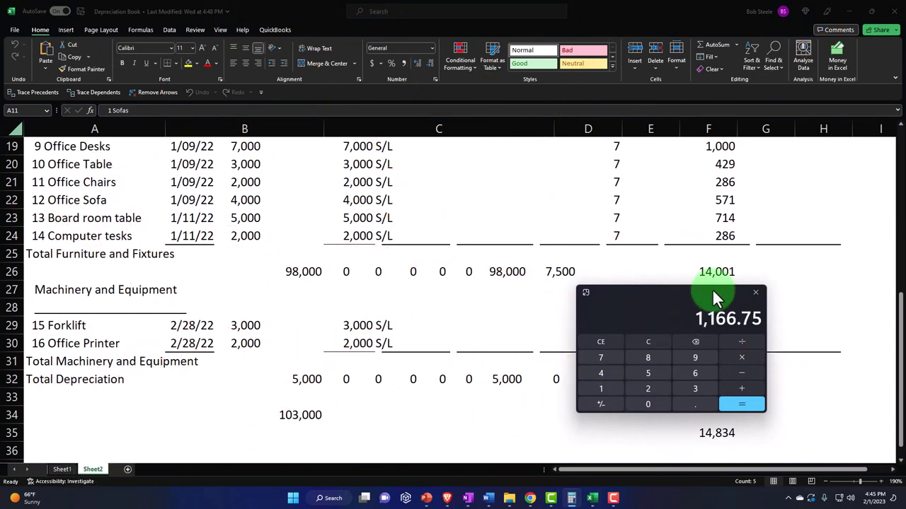
type("*2")
key("Return")
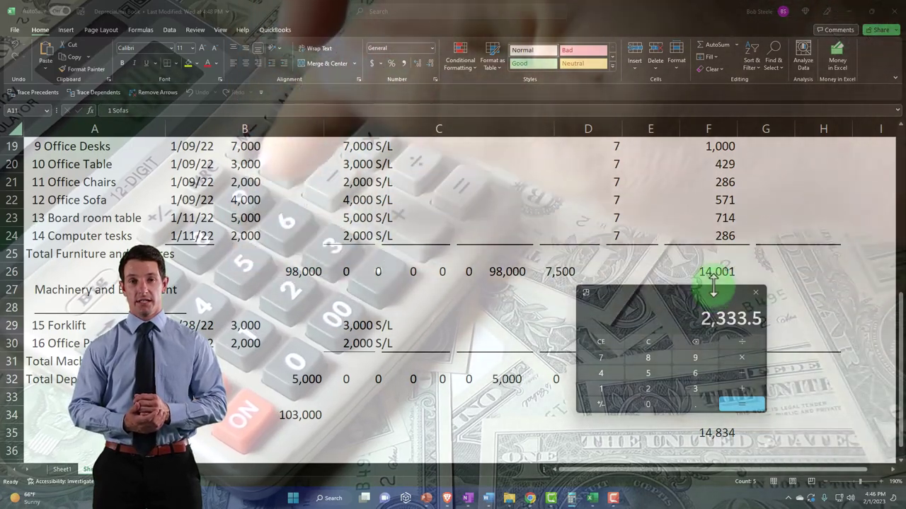
- Return to the QuickBooks register, enter a decrease of 2,333.50 with Depreciation as the account, and save the journal entry
left_click_drag(713, 293, 764, 300)
left_click(881, 299)
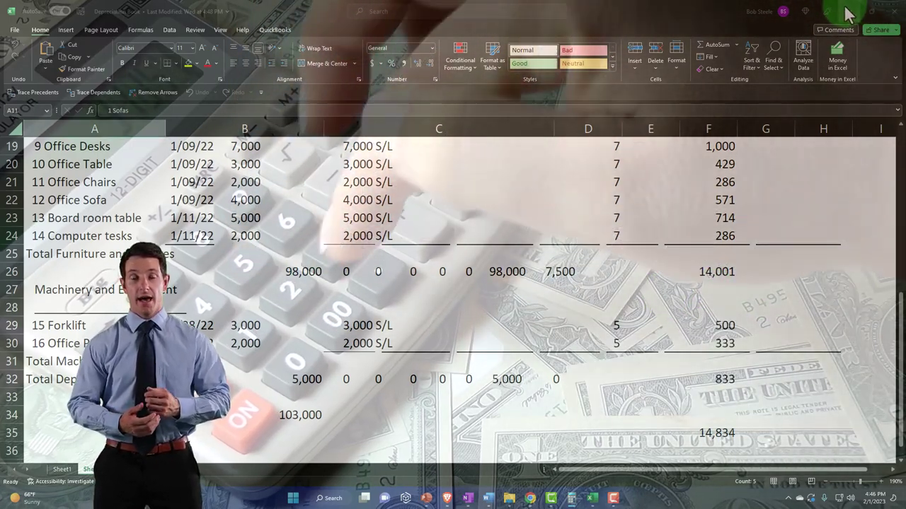
left_click(846, 12)
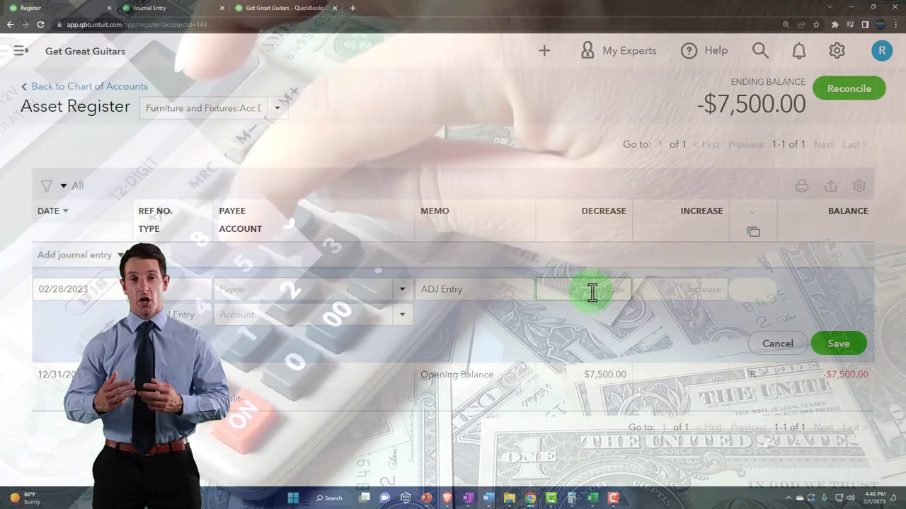
type("2")
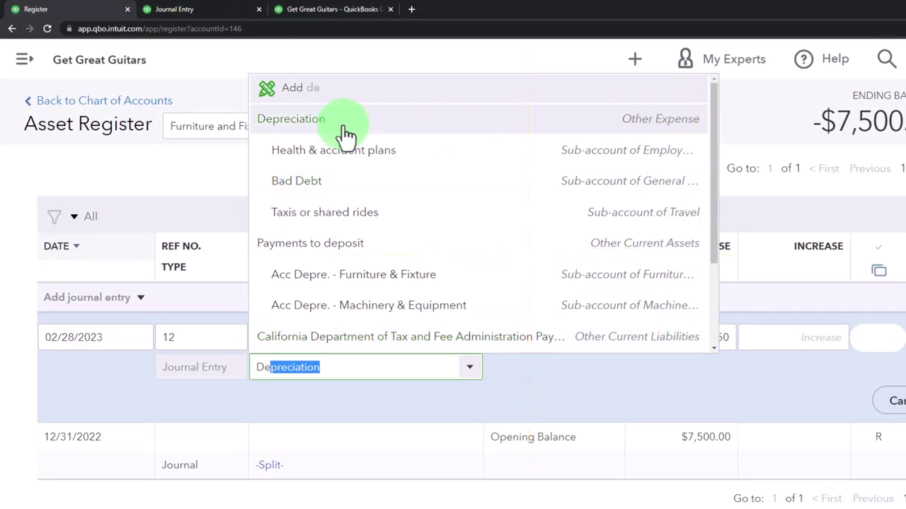
left_click(345, 128)
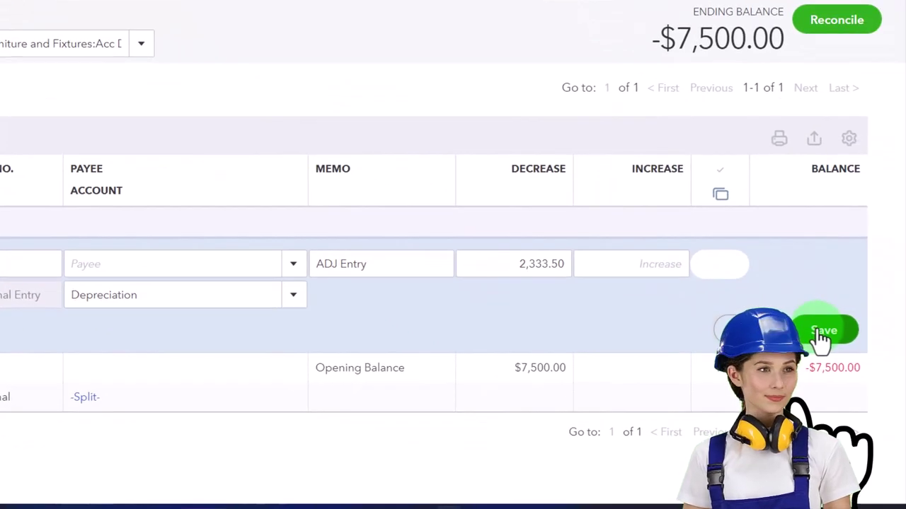
left_click(818, 333)
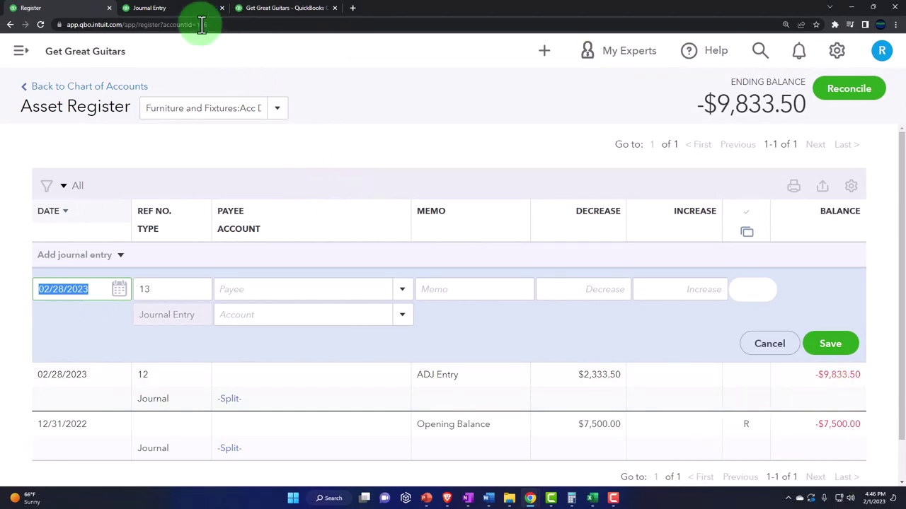
- Switch to the Balance Sheet report and check the January and February accumulated depreciation amounts under Fixed Assets
left_click(182, 13)
scroll(314, 243, "up", 6)
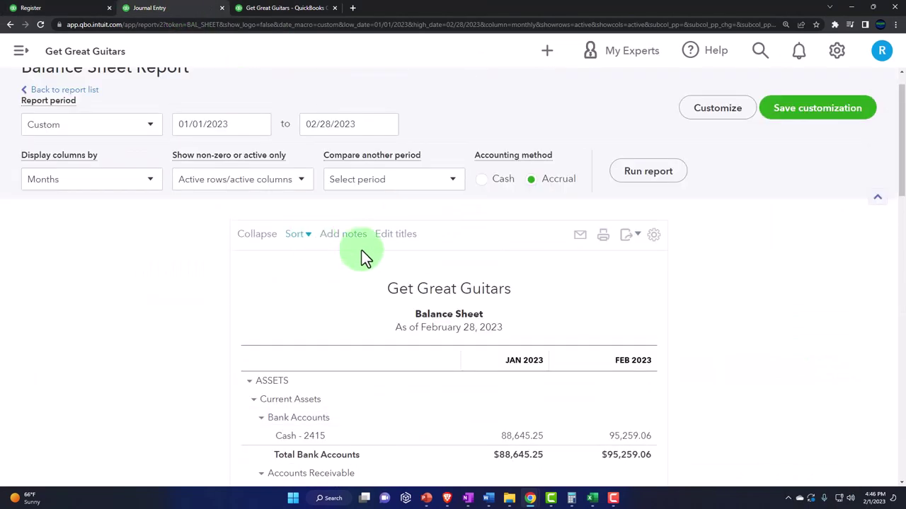
scroll(623, 269, "down", 2)
key("ctrl+plus")
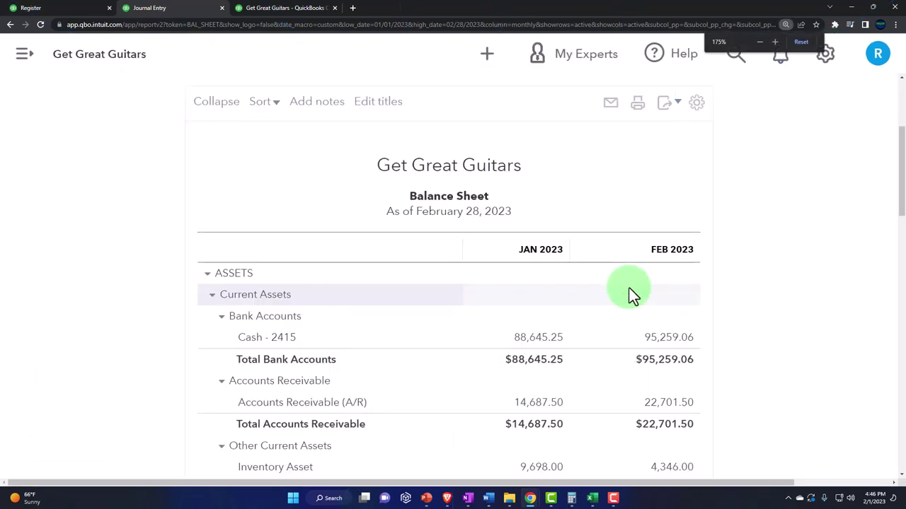
scroll(629, 288, "down", 1)
scroll(629, 288, "down", 4)
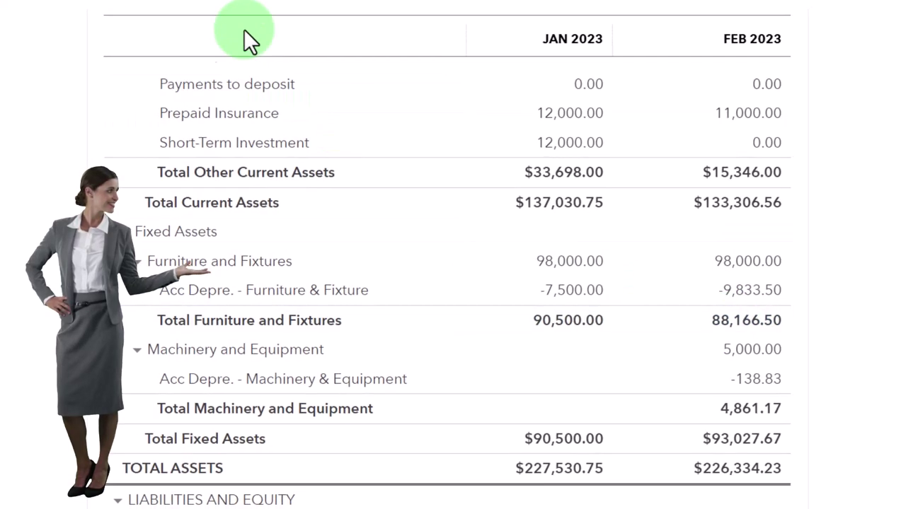
- Switch to the Profit and Loss report and review the January and February figures from income down past operating expenses
left_click(275, 9)
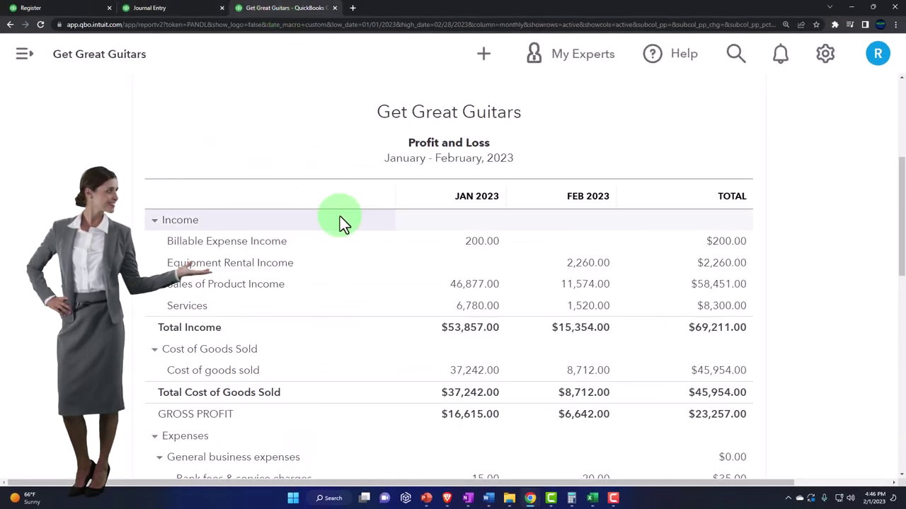
scroll(339, 219, "up", 3)
scroll(731, 272, "down", 6)
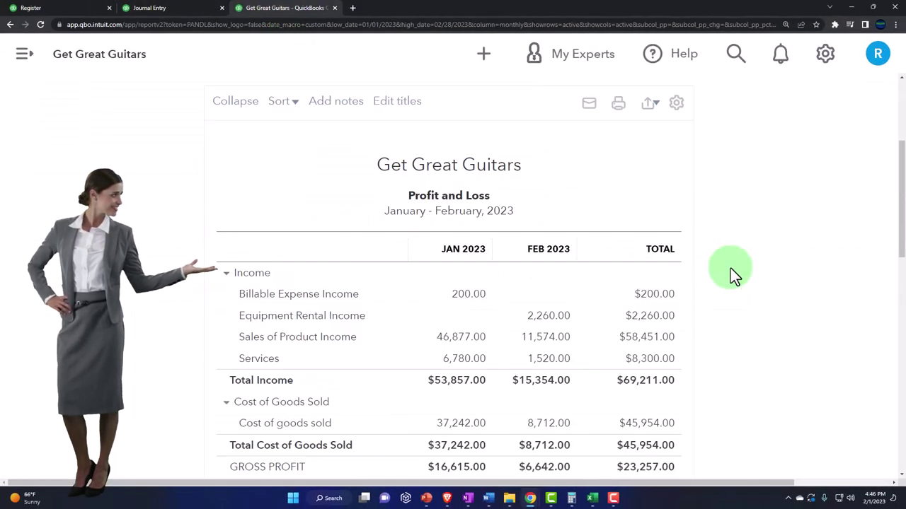
scroll(710, 317, "down", 4)
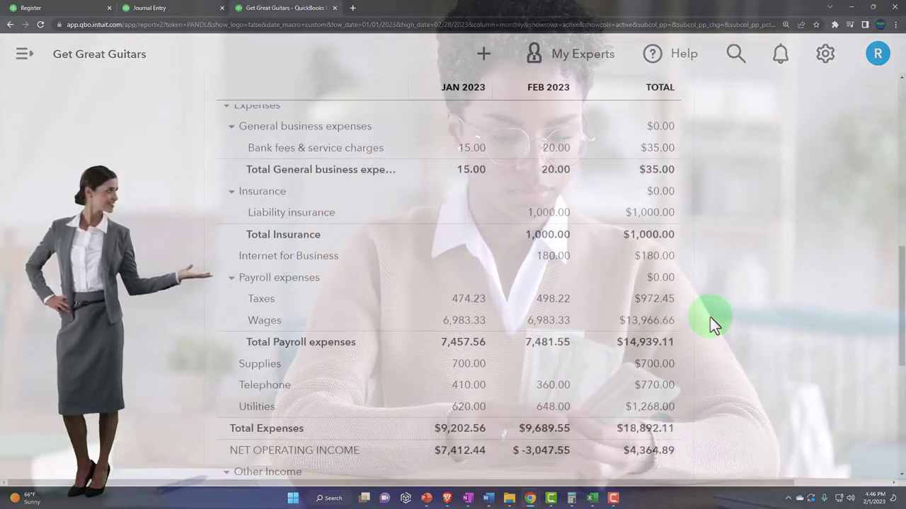
scroll(709, 317, "down", 3)
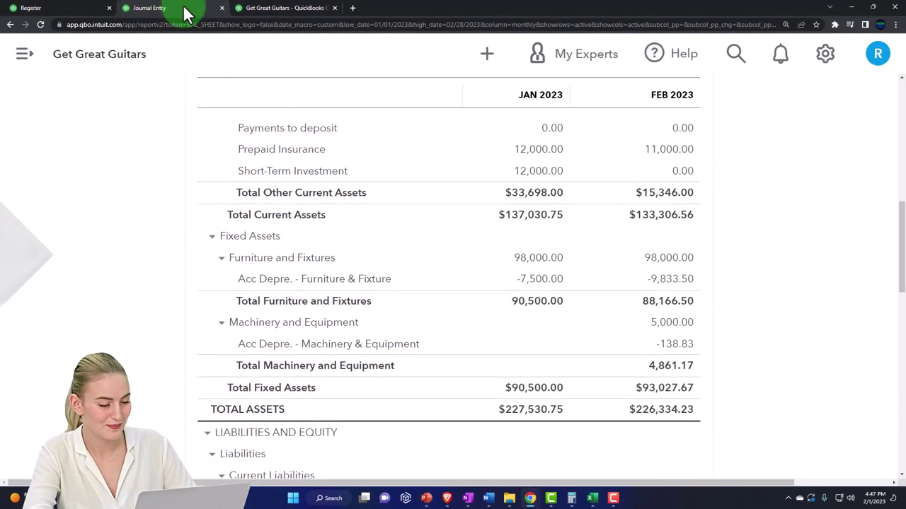
- Examine the January and February amounts for current assets, furniture, equipment and accumulated depreciation on the Balance Sheet report
key("ctrl+plus")
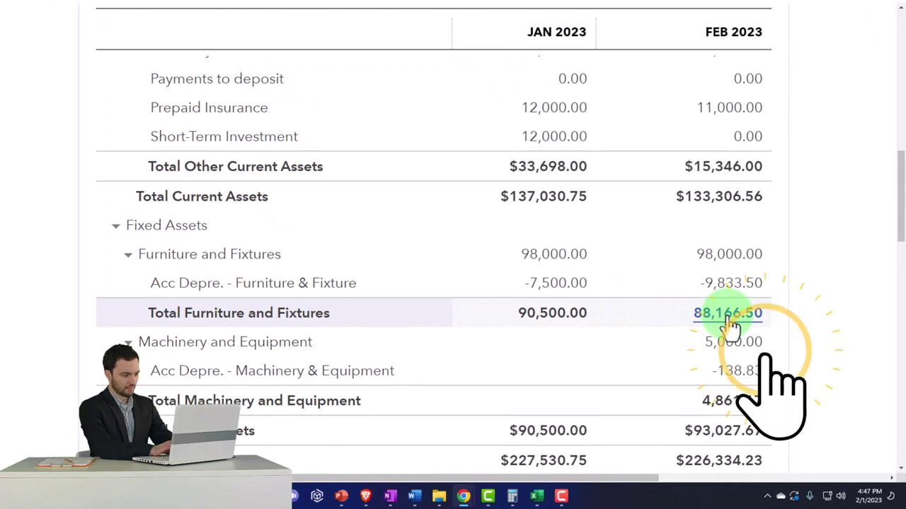
scroll(729, 326, "down", 1)
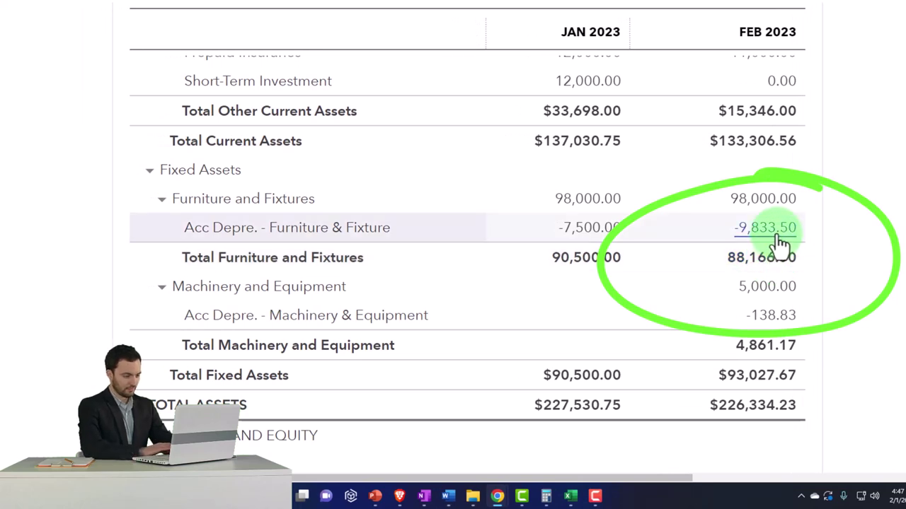
scroll(779, 241, "up", 3)
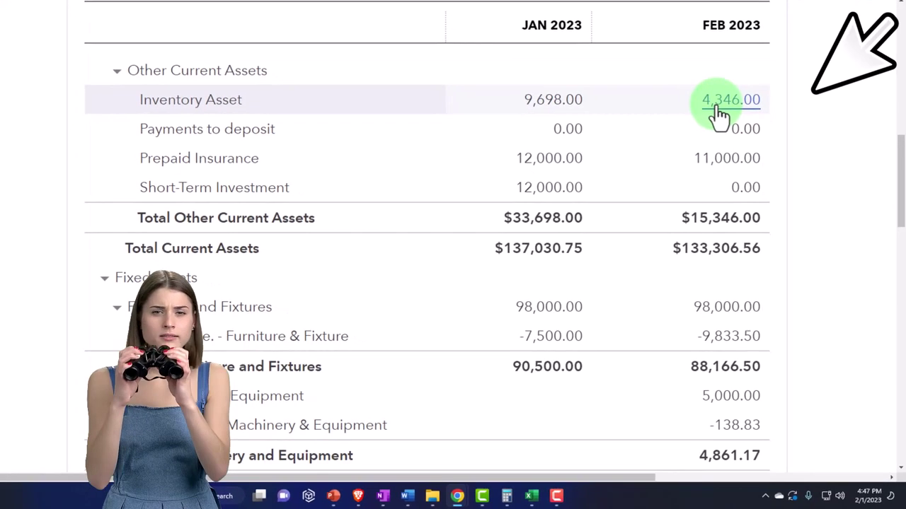
left_click(719, 116)
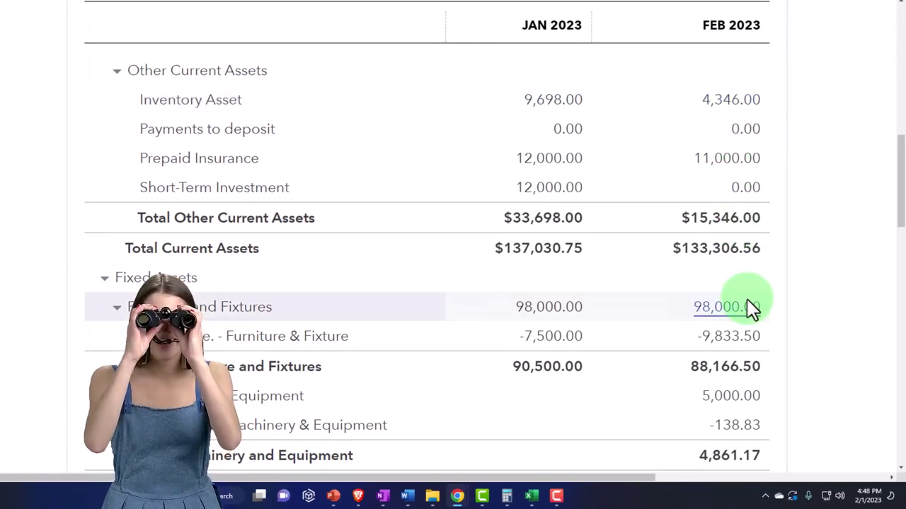
scroll(747, 299, "down", 2)
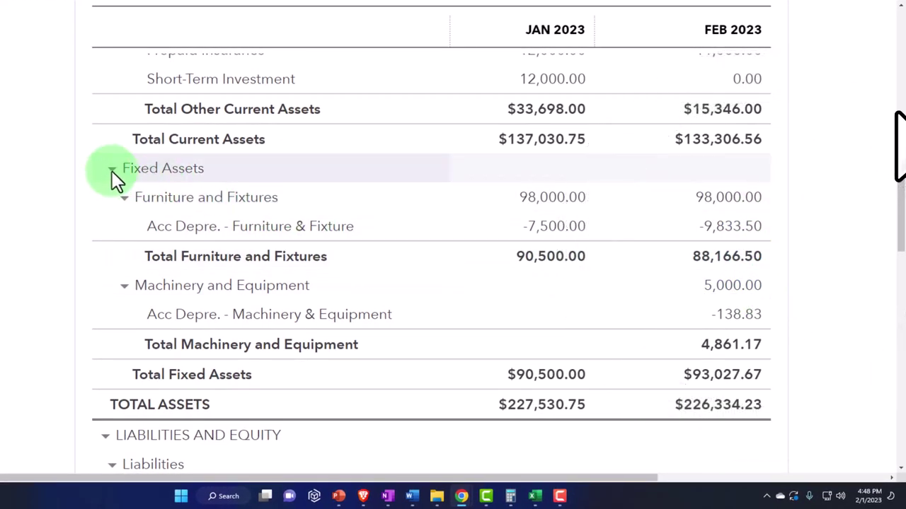
- Collapse and re-expand the Fixed Assets, Furniture and Fixtures, and Machinery and Equipment groups to compare their net balances with the details
left_click(111, 170)
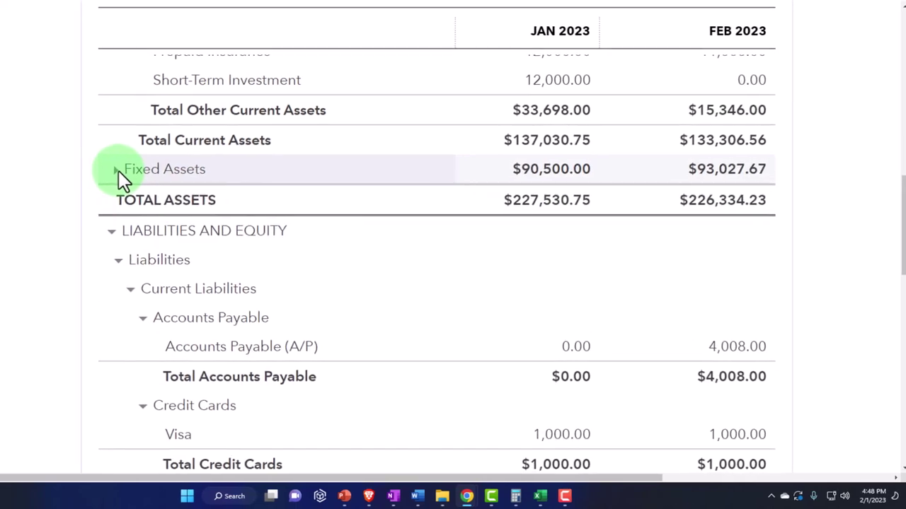
left_click(112, 170)
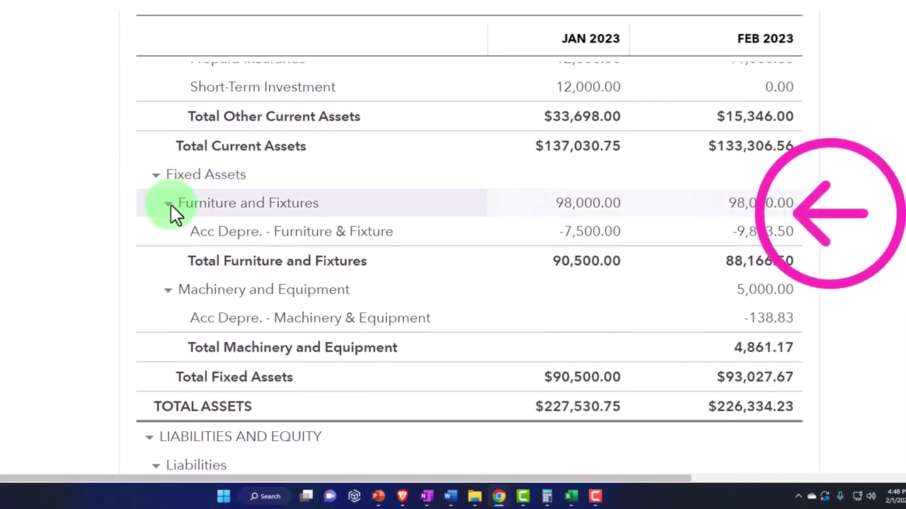
left_click(169, 203)
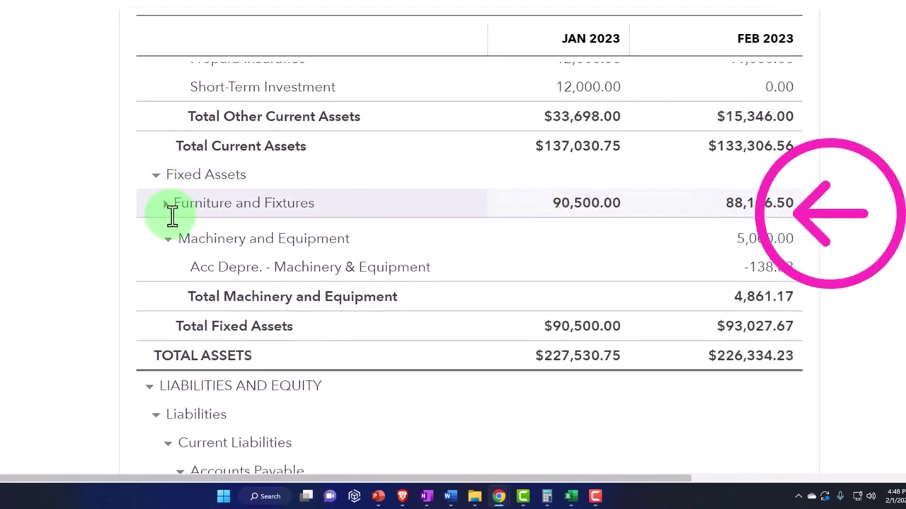
left_click(168, 233)
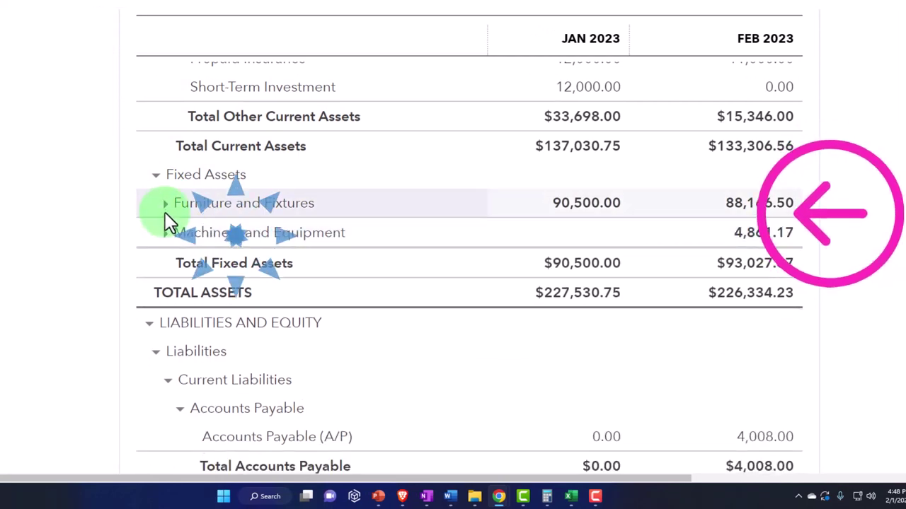
left_click(165, 204)
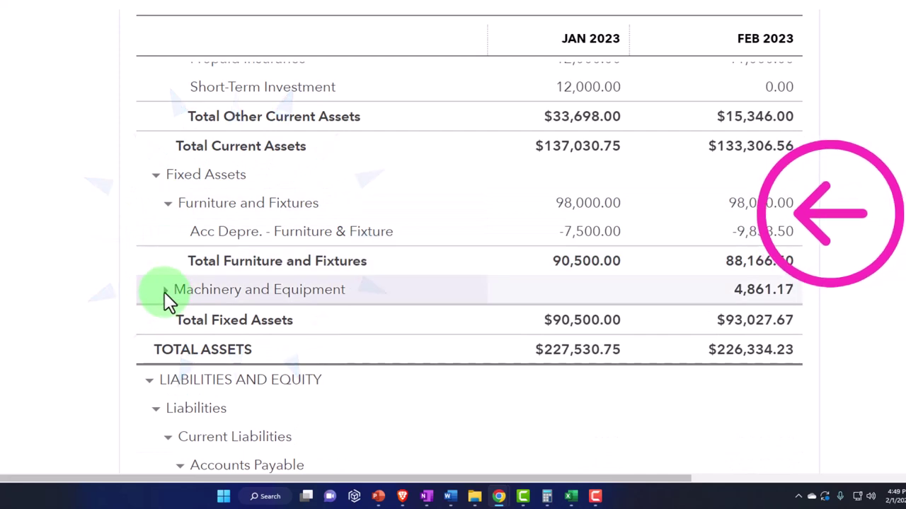
left_click(165, 291)
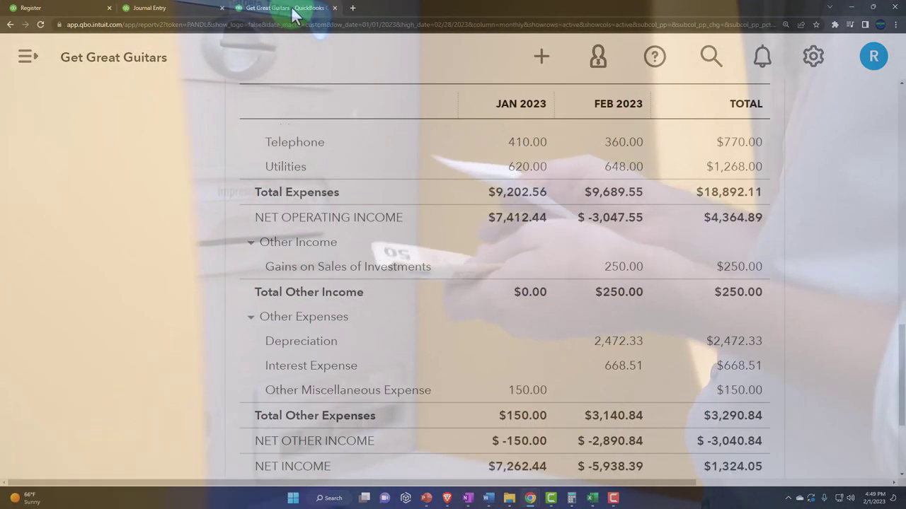
- Duplicate the Profit and Loss browser tab, open the Reports page in the copy, and collapse the navigation sidebar
right_click(296, 15)
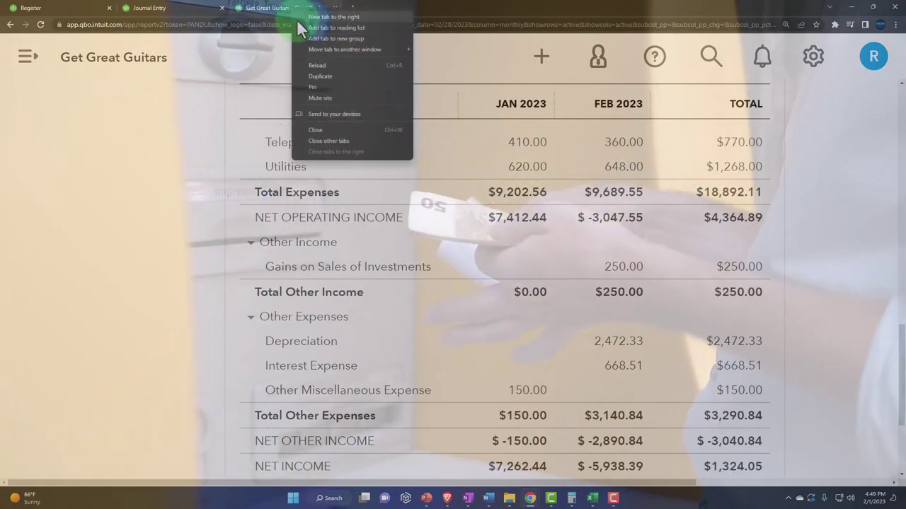
left_click(319, 75)
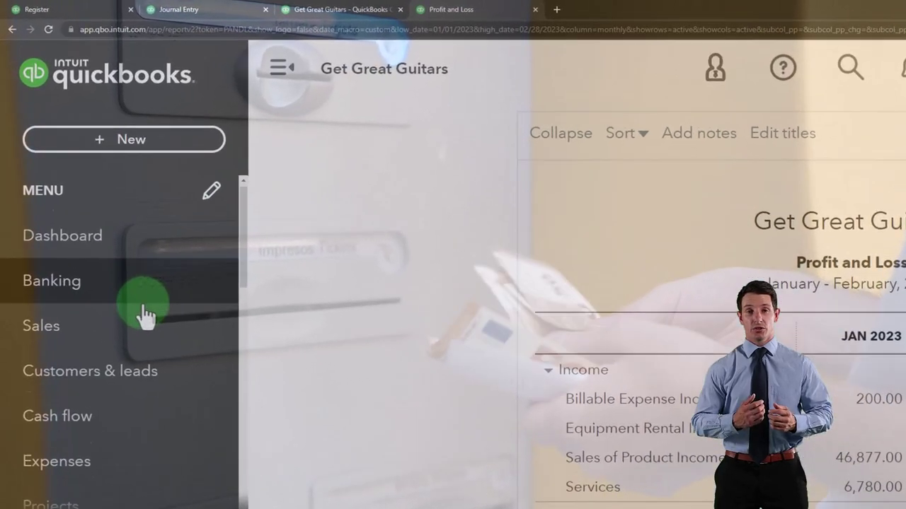
scroll(122, 266, "down", 5)
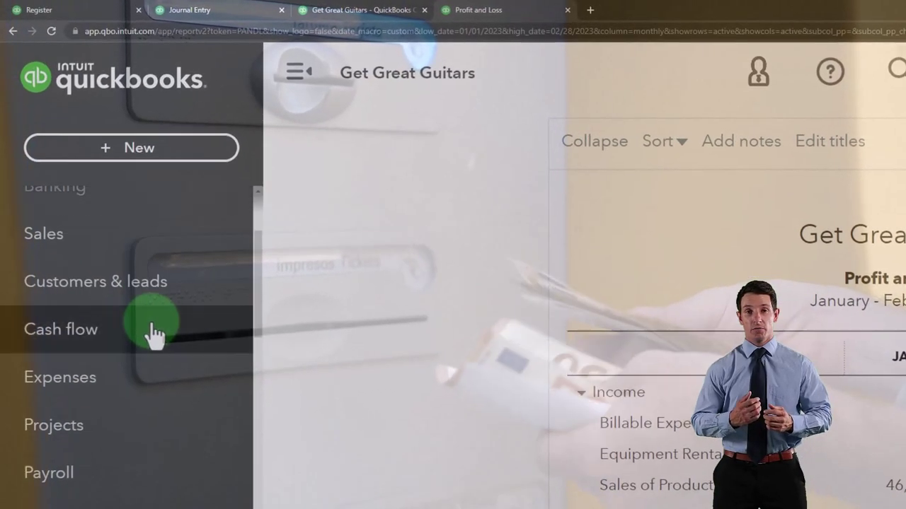
left_click(92, 445)
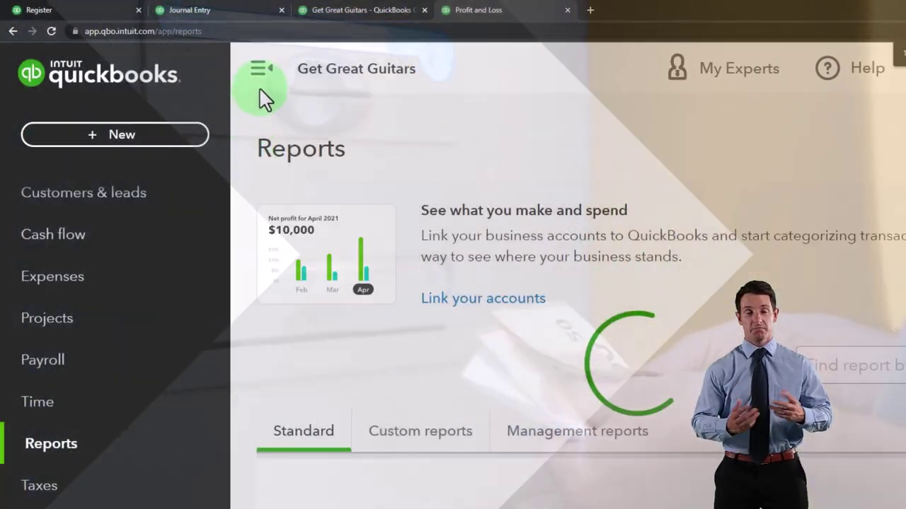
left_click(261, 83)
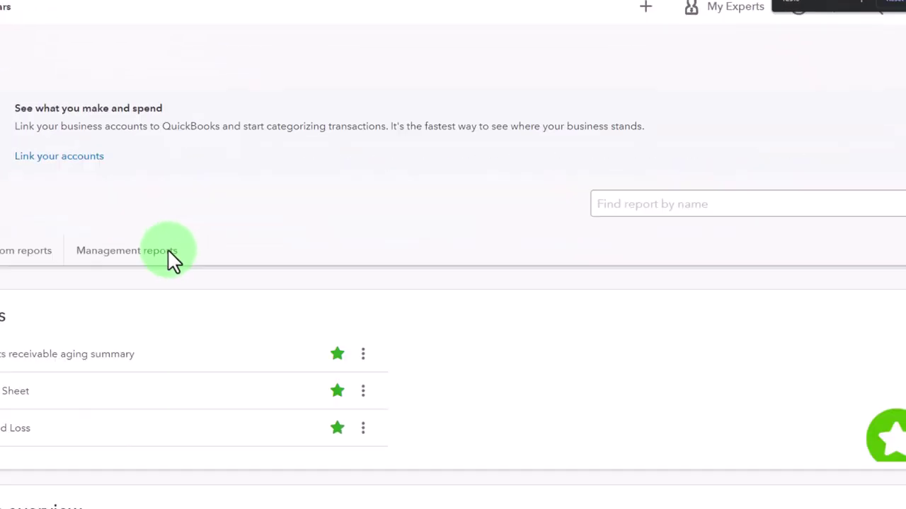
- Search the report list for "jour" and open the Journal report
left_click(824, 365)
type("fou")
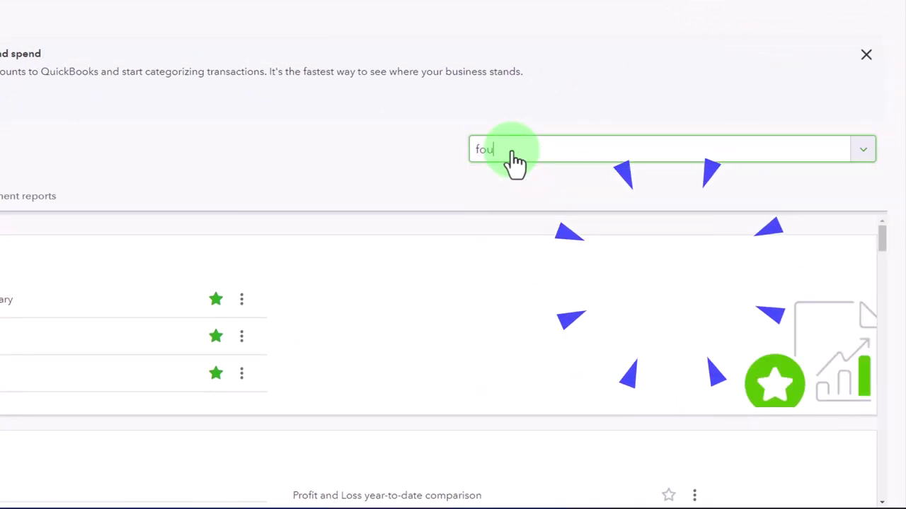
type("r")
key("BackSpace")
key("BackSpace")
key("BackSpace")
key("BackSpace")
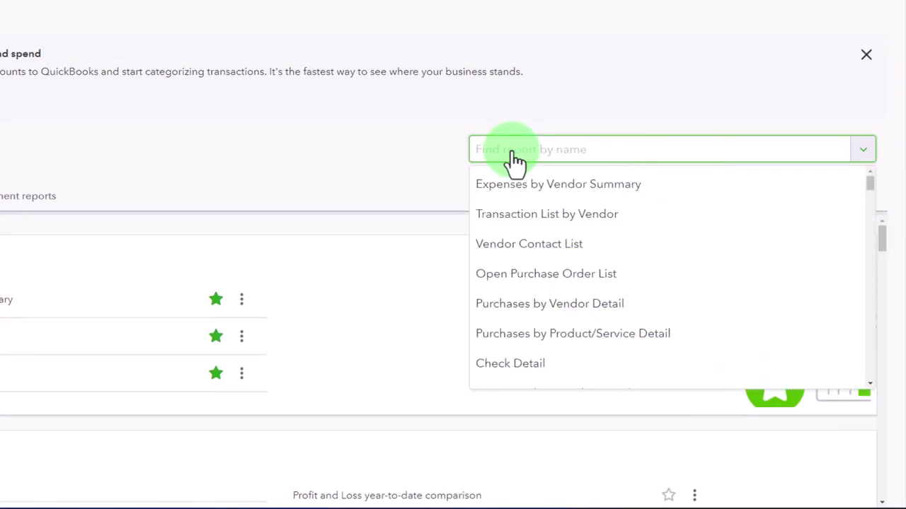
type("jour")
key("Down")
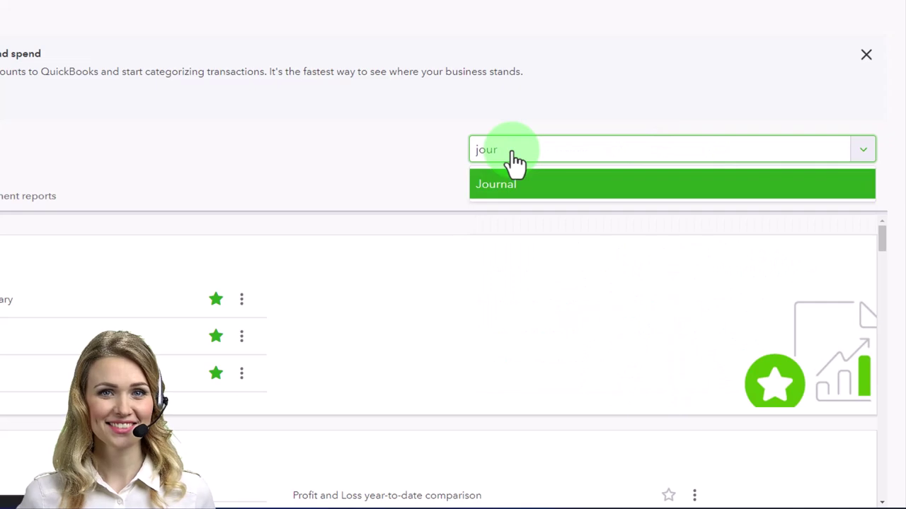
key("Return")
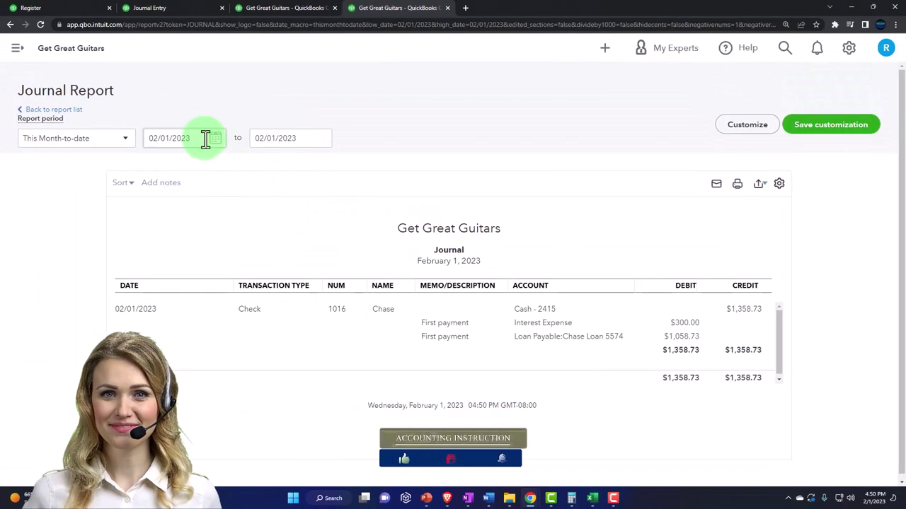
- Set the Journal report period from 02/28/2023 to 02/28/2023 and refresh the report
type("02/28/2023")
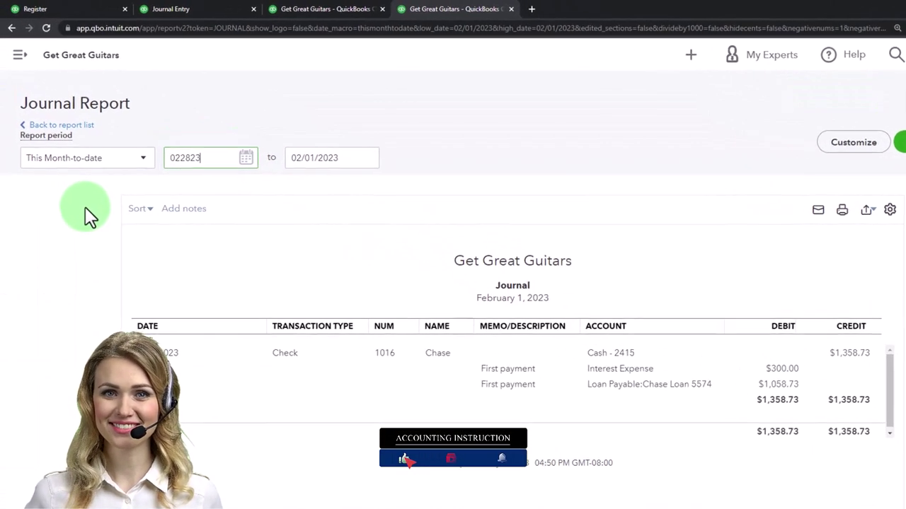
key("Tab")
type("02/23")
key("BackSpace")
key("BackSpace")
key("BackSpace")
key("BackSpace")
key("BackSpace")
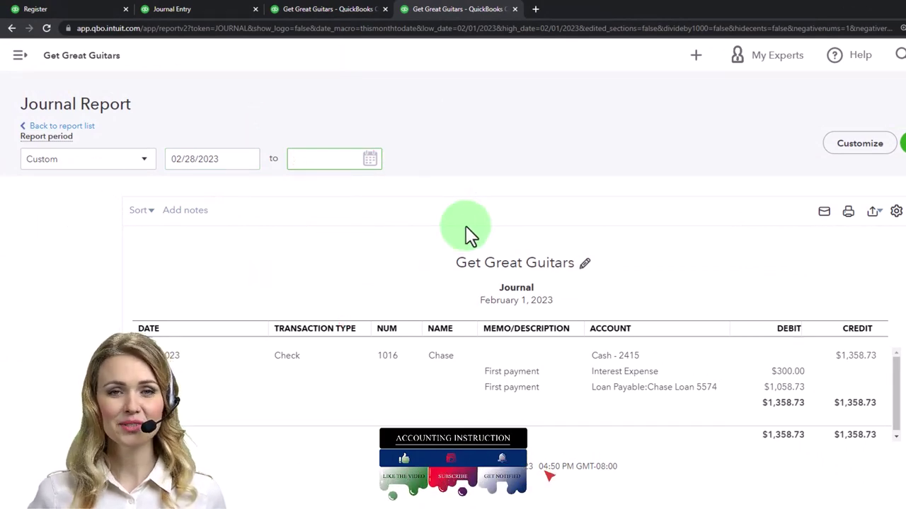
type("02/28/2023")
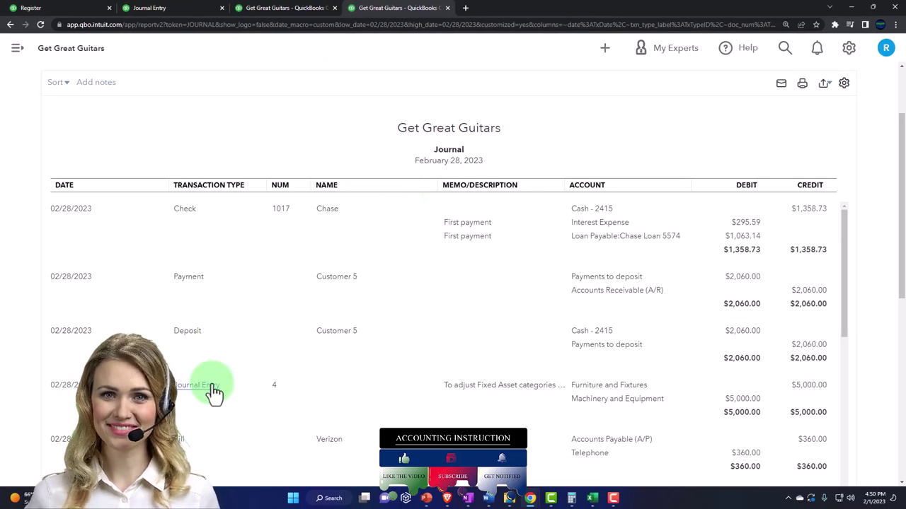
- Customize the Journal report to filter Transaction Type to Journal Entry, and run it
scroll(215, 393, "up", 2)
left_click(723, 132)
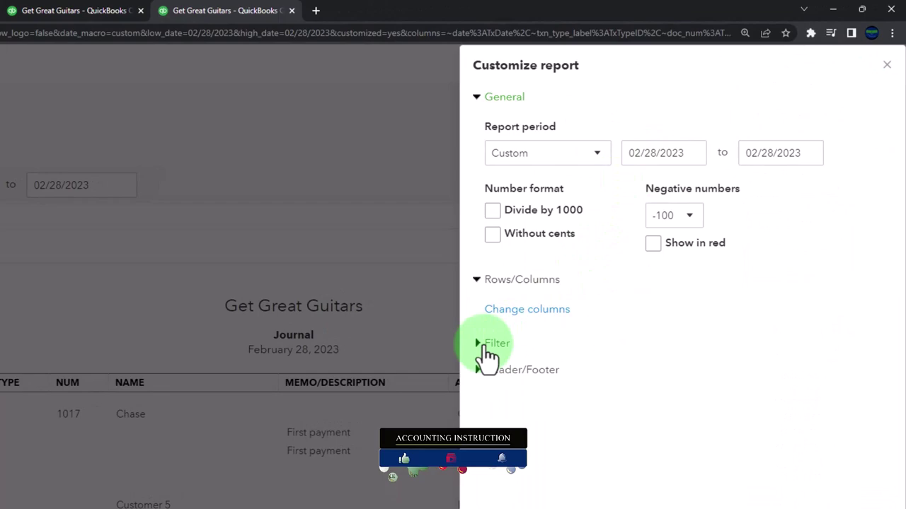
left_click(488, 344)
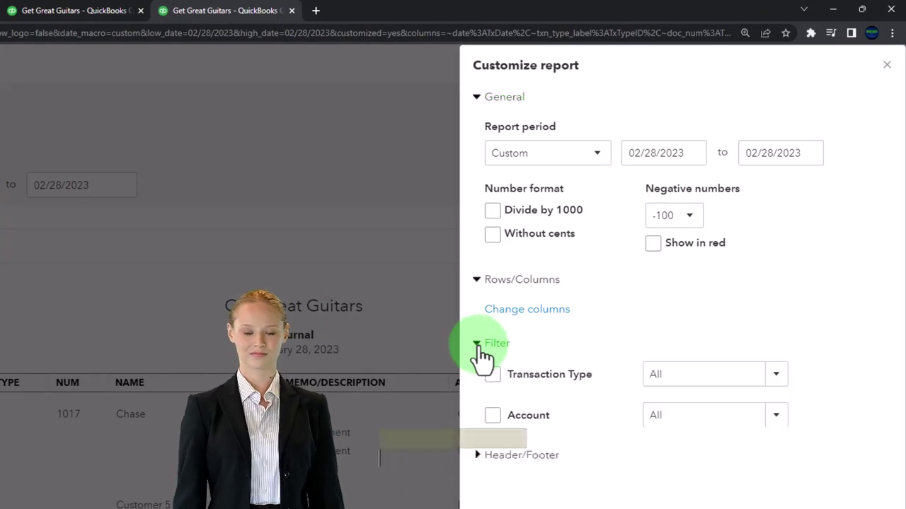
left_click(763, 377)
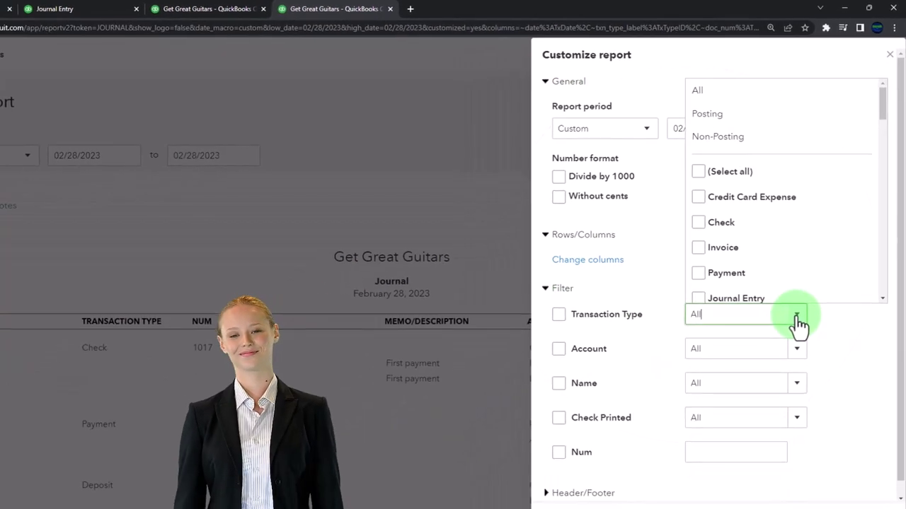
left_click(656, 356)
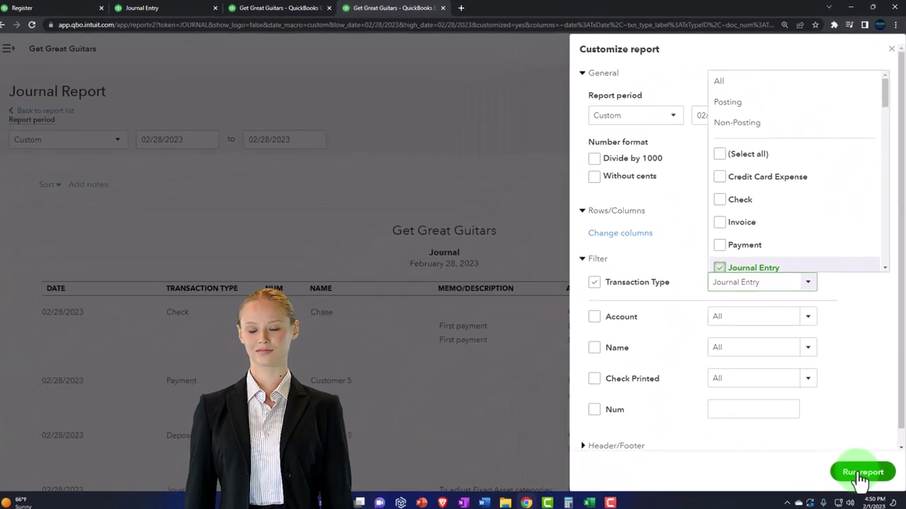
left_click(859, 472)
- Review the February 28 adjusting entries in the Journal report down to the two depreciation entries
scroll(679, 388, "down", 2)
key("ctrl+plus")
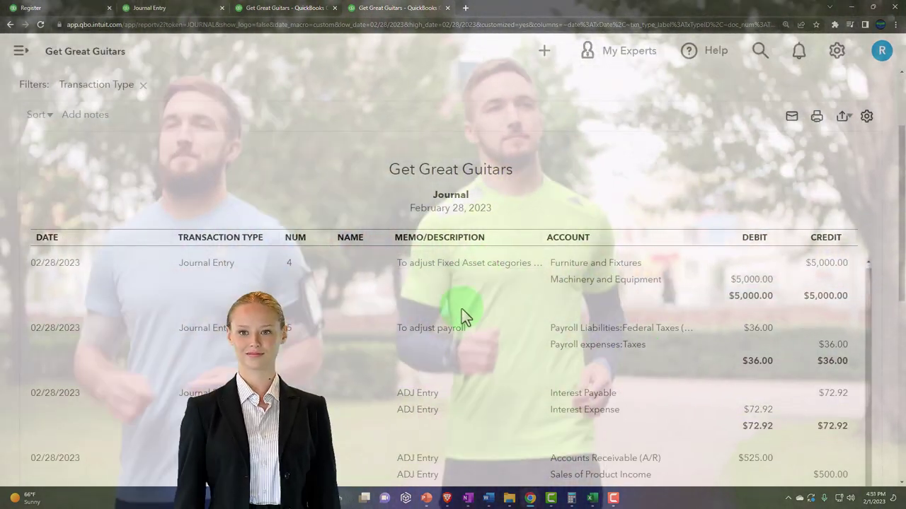
scroll(453, 297, "down", 3)
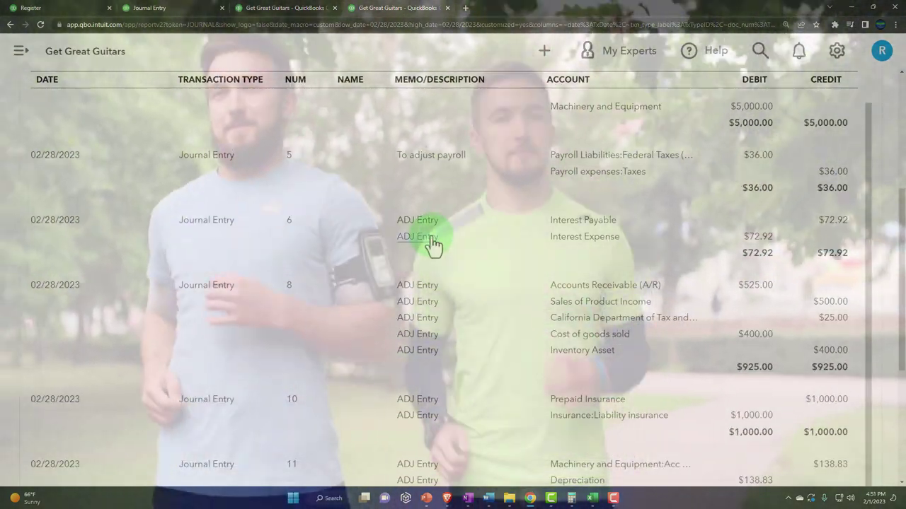
scroll(433, 269, "down", 2)
scroll(439, 301, "down", 2)
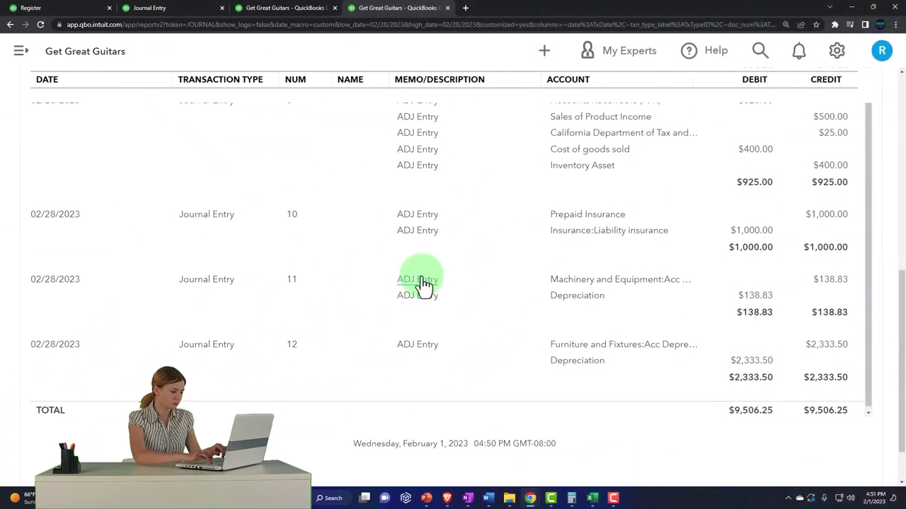
- Change the Journal report period to 03/01/2023 through 03/01/2023 and review the reversing entries
scroll(420, 287, "up", 8)
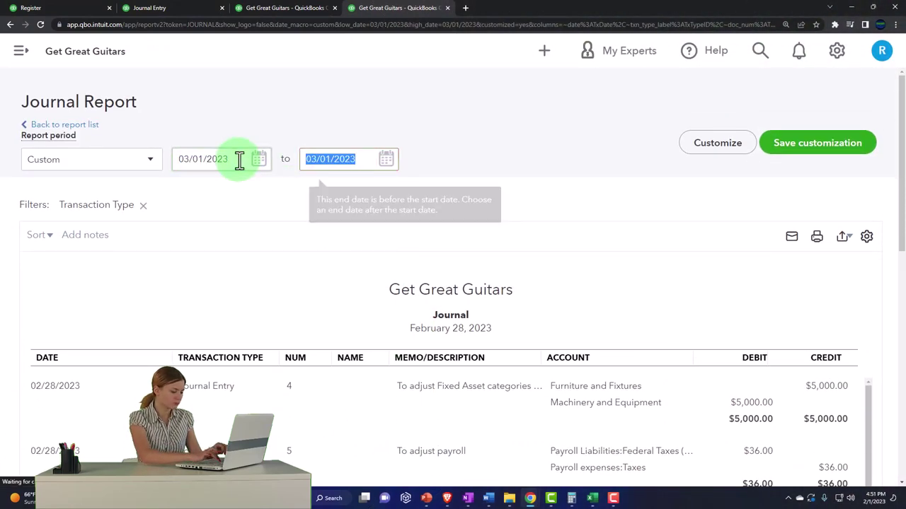
scroll(319, 284, "down", 2)
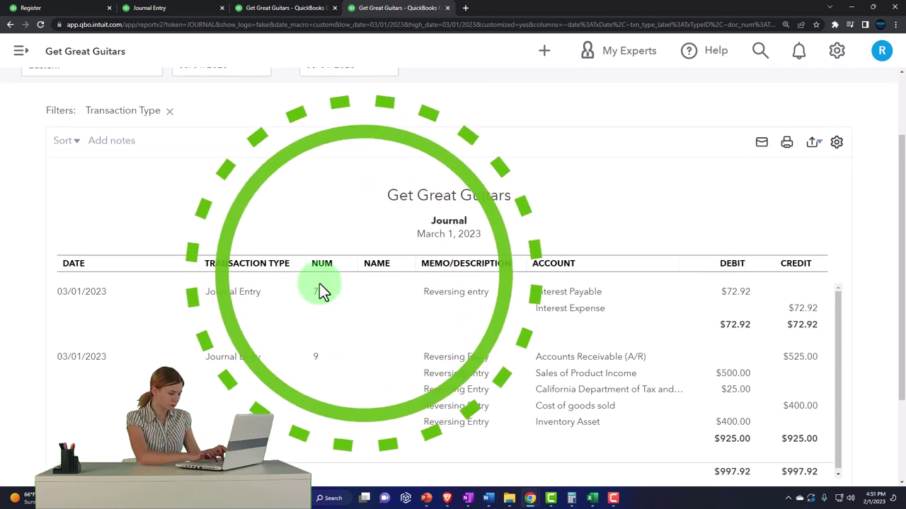
scroll(319, 287, "up", 2)
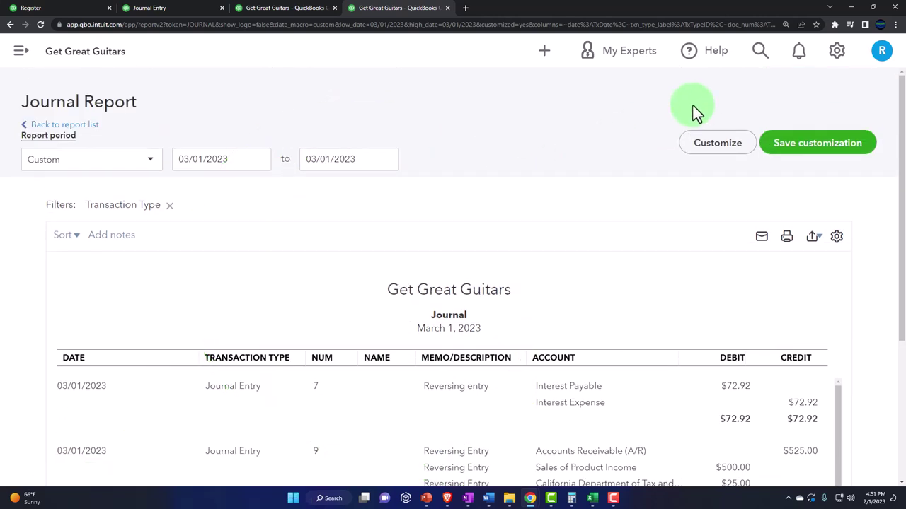
- Find the Trial Balance report in the reports list, open it, and collapse the navigation menu
left_click(14, 53)
left_click(39, 354)
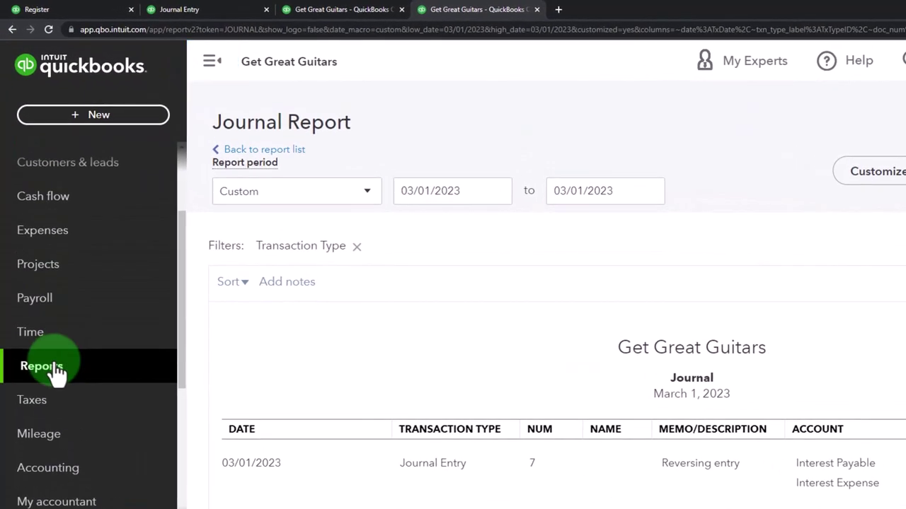
left_click(803, 306)
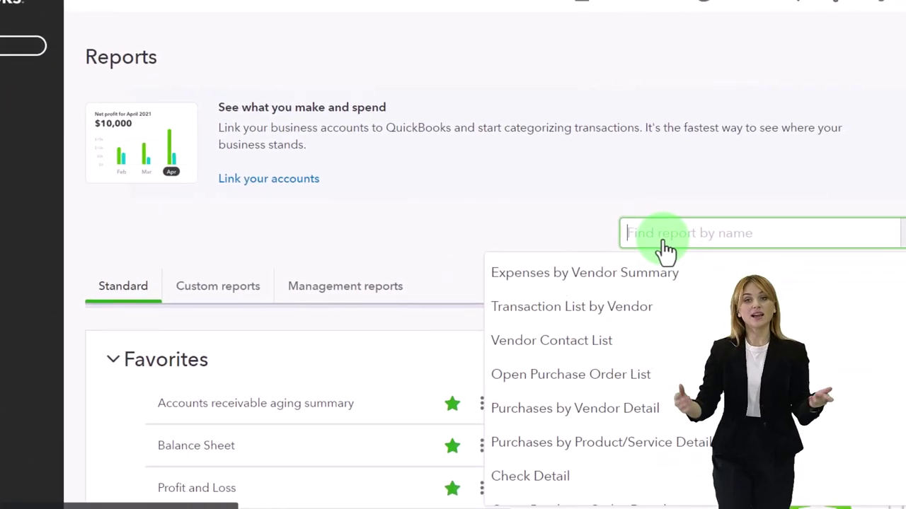
type("trial")
key("Return")
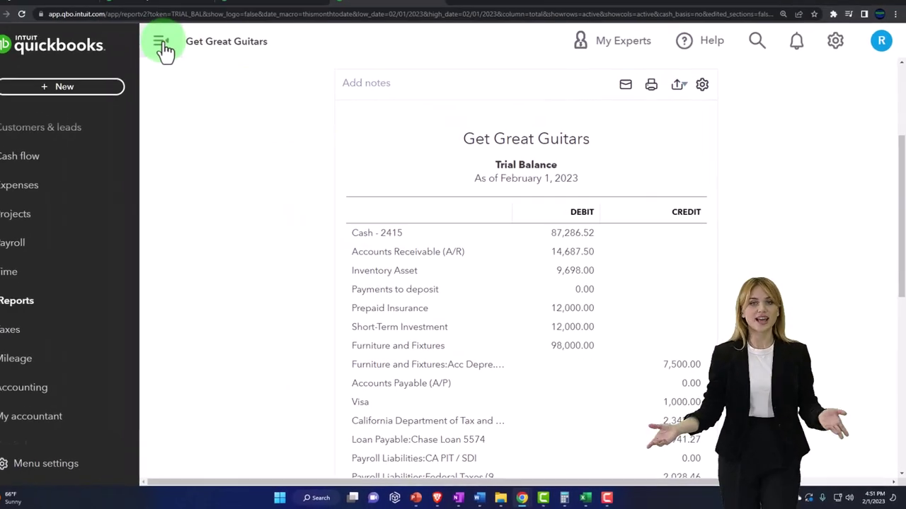
left_click(163, 46)
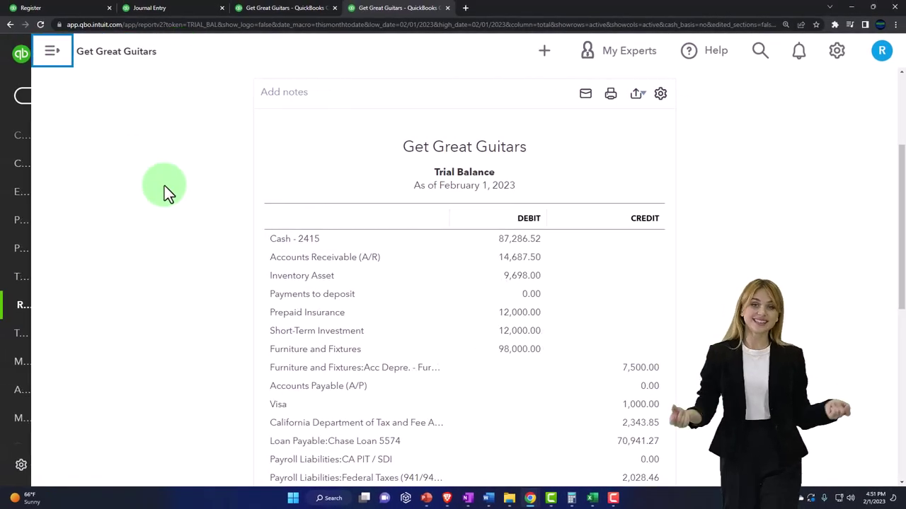
- Run the Trial Balance for 01/01/2023 through 03/31/2023 with columns displayed by Months
scroll(163, 191, "up", 3)
left_click_drag(235, 170, 72, 278)
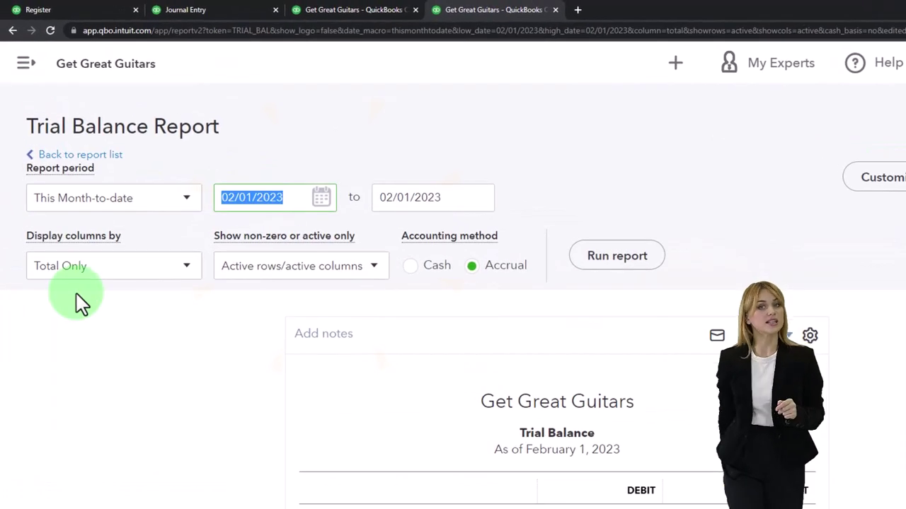
type("010123")
key("Tab")
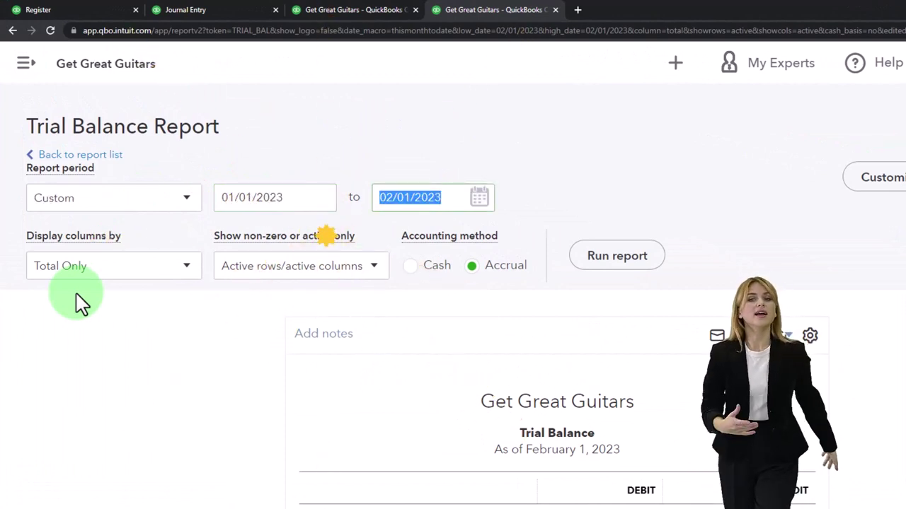
type("03312")
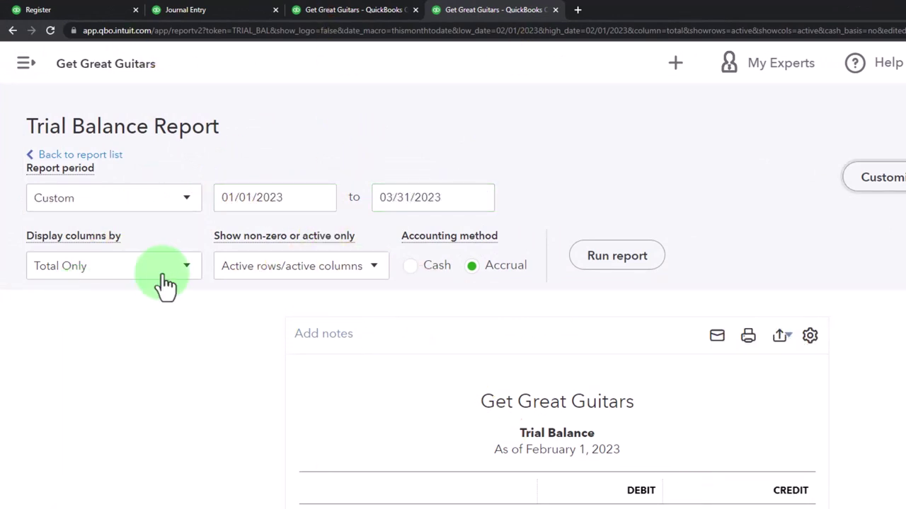
left_click(185, 268)
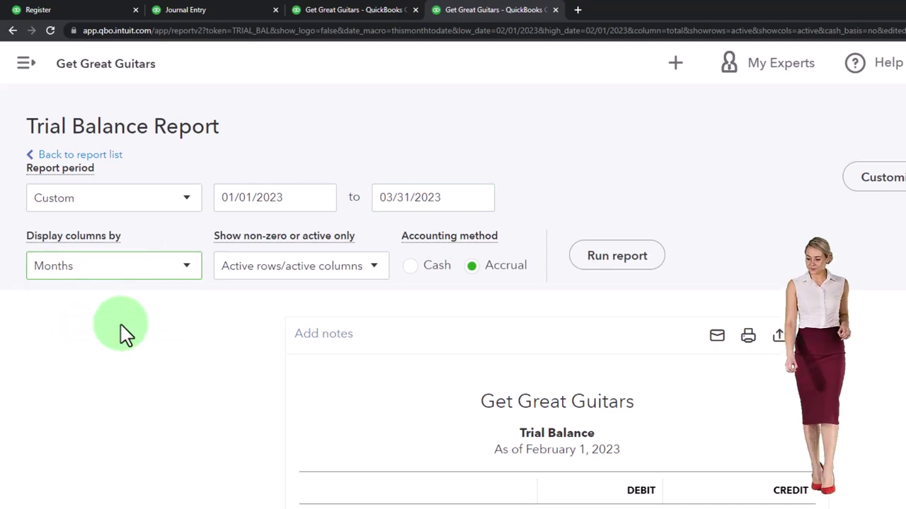
left_click(616, 256)
- Review the January, February and March 2023 debit and credit balances down to the Trial Balance totals
scroll(496, 219, "down", 3)
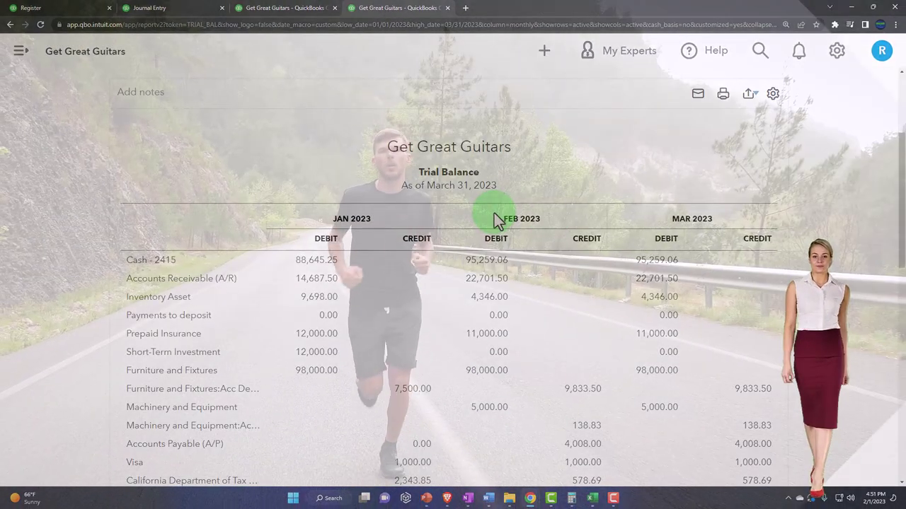
key("ctrl+plus")
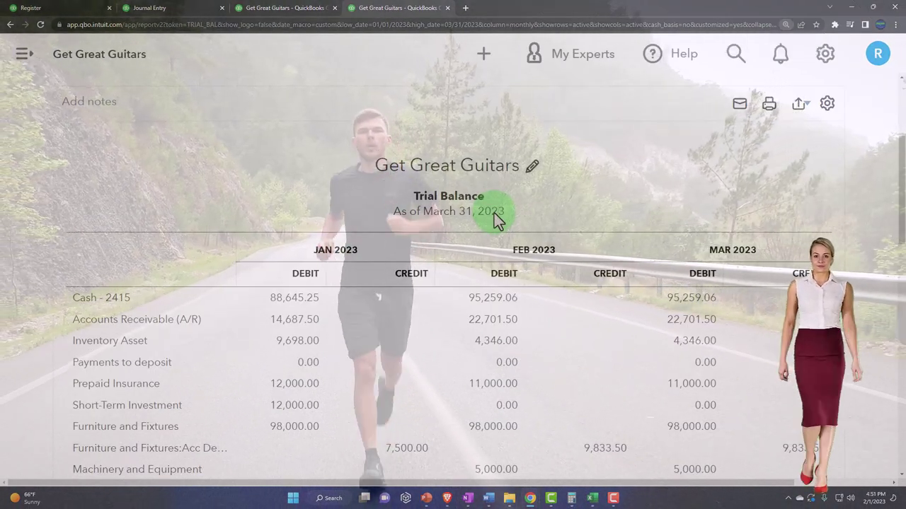
scroll(493, 213, "down", 1)
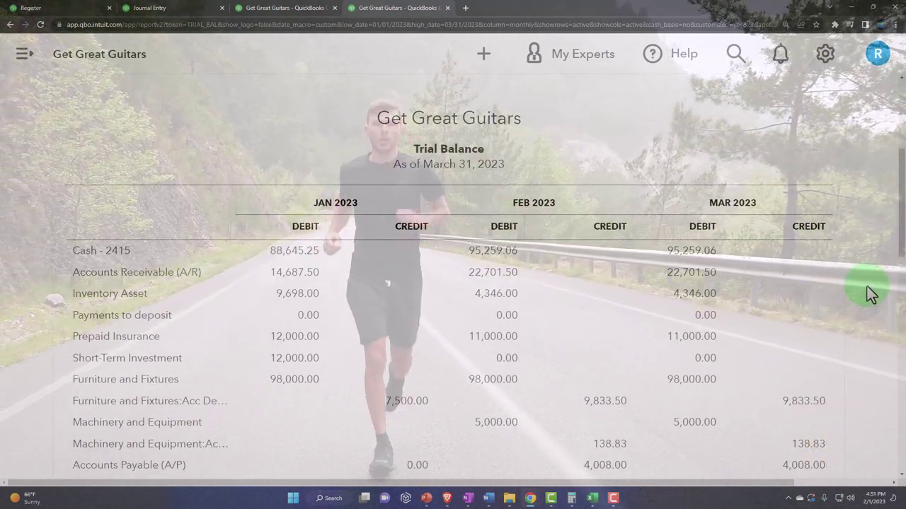
scroll(871, 295, "down", 3)
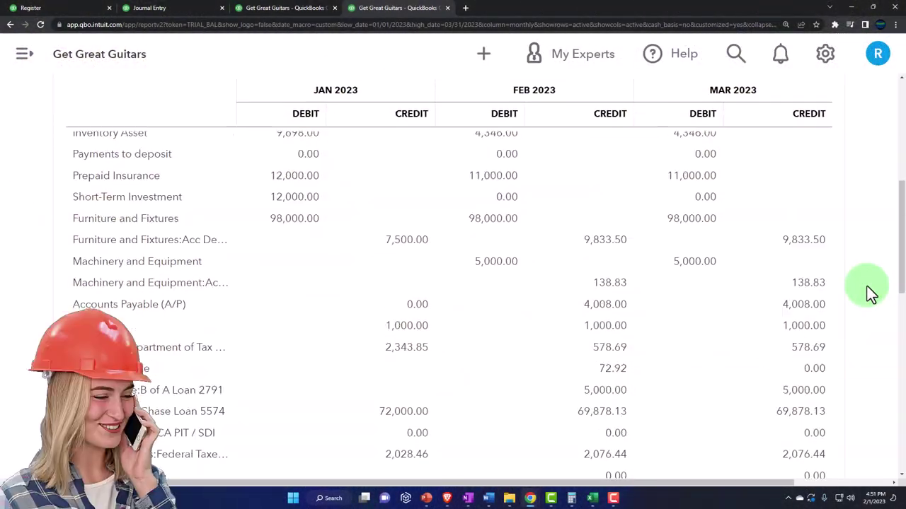
scroll(871, 295, "down", 2)
scroll(870, 295, "down", 1)
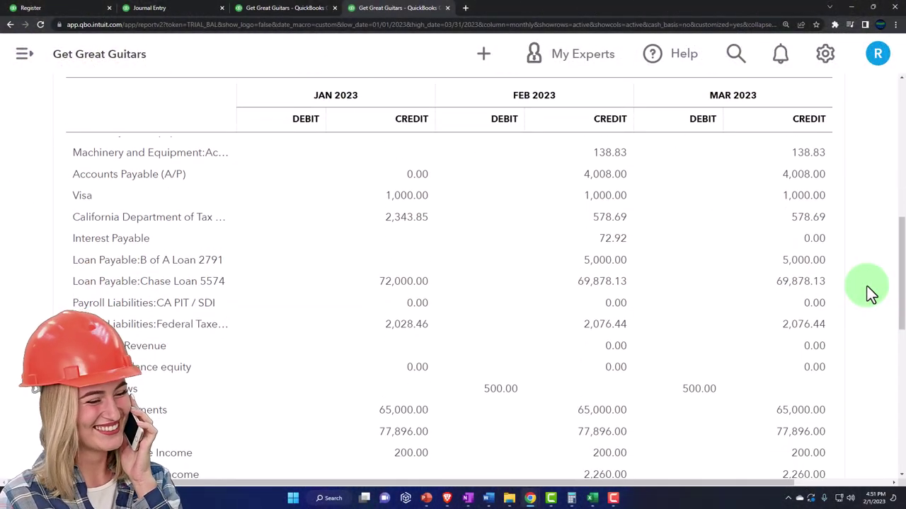
scroll(870, 295, "down", 2)
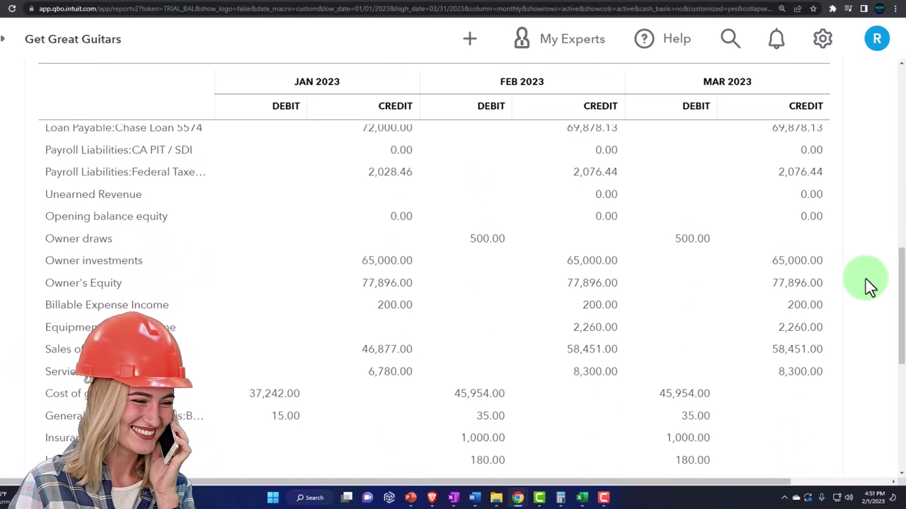
scroll(864, 254, "down", 1)
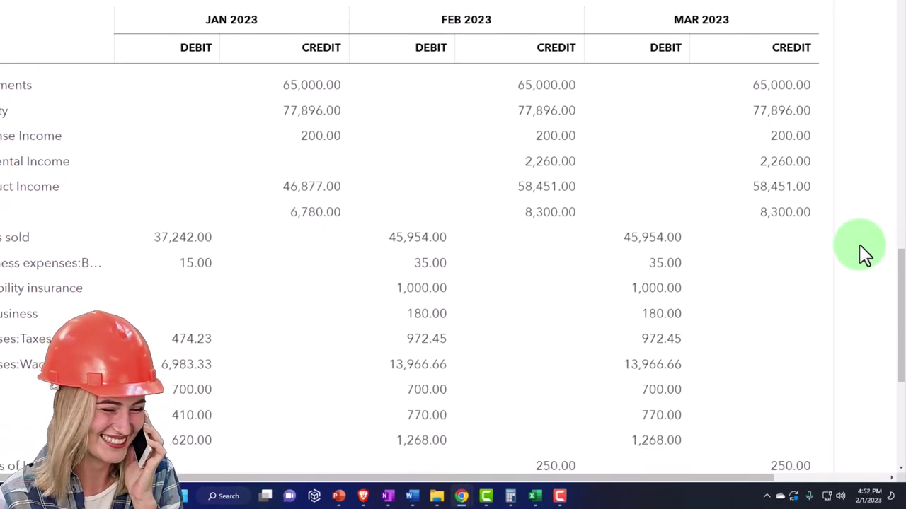
scroll(865, 254, "down", 2)
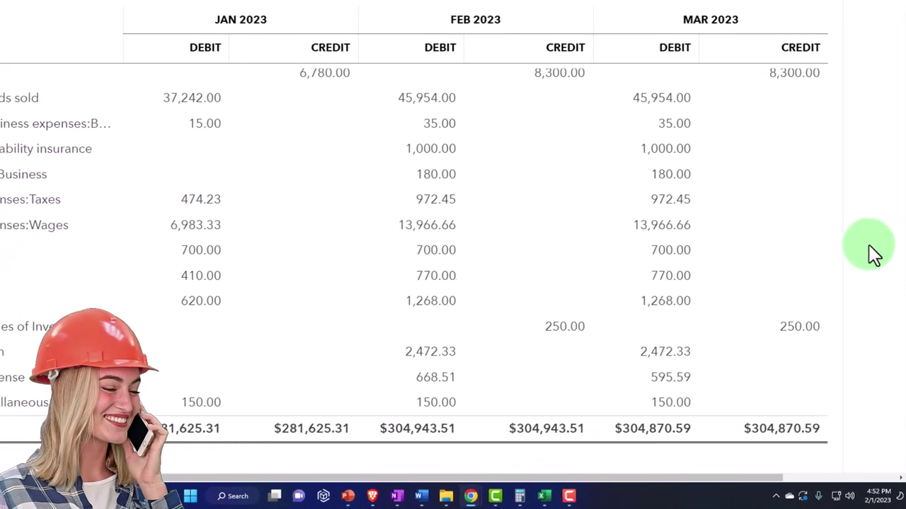